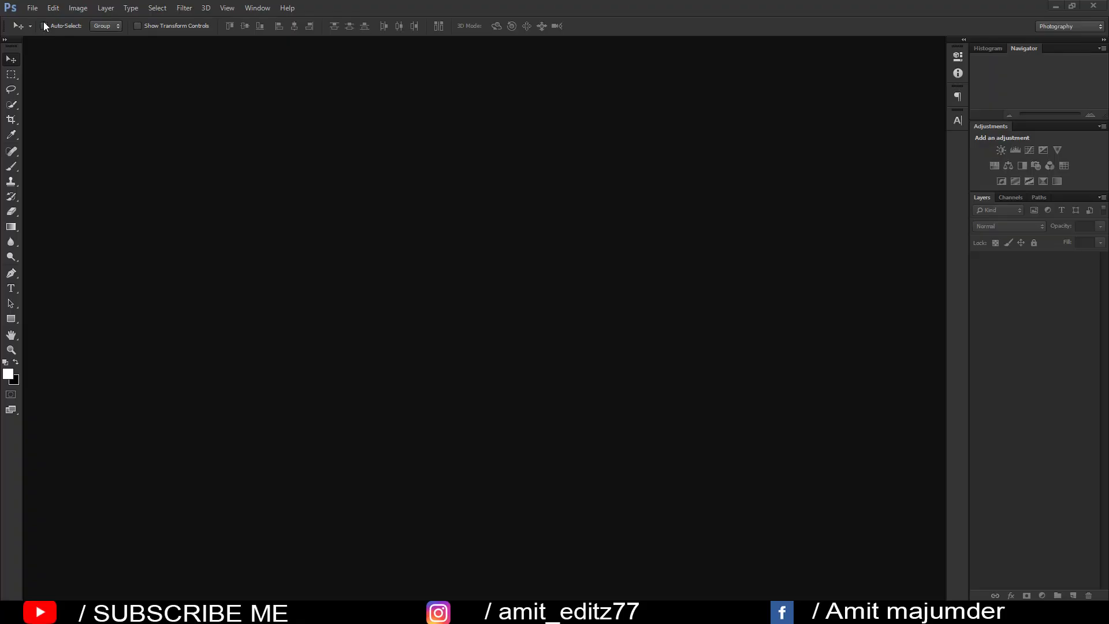
Open the photo hj,khjl copyaaaa.jpg and dock its window as a tab.
{"action": "left_click", "coordinate": [32, 8]}
{"action": "left_click", "coordinate": [45, 33]}
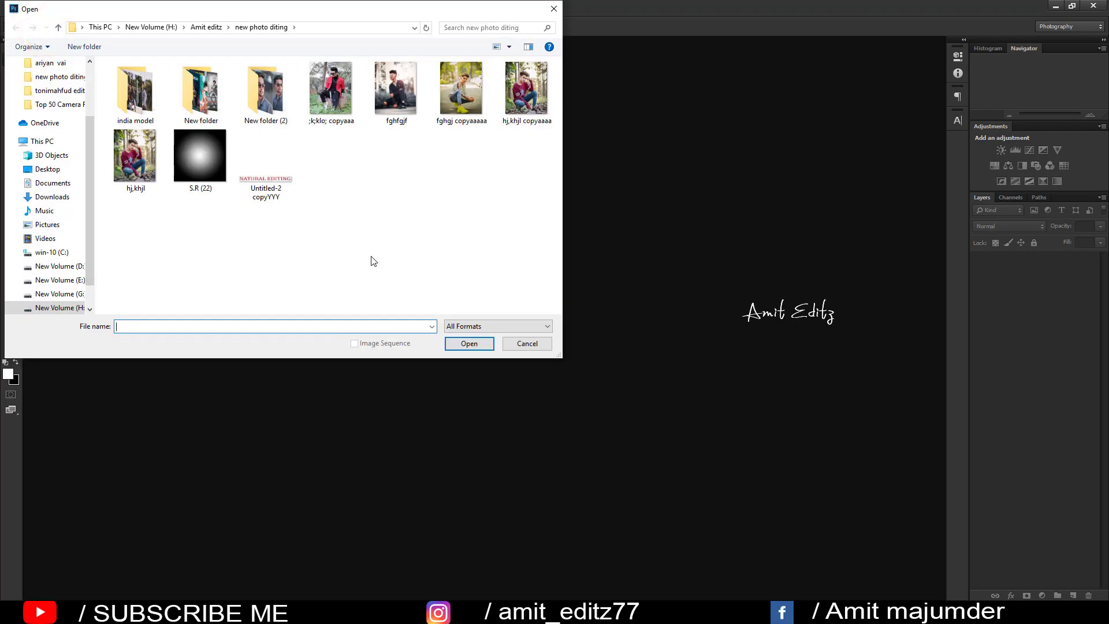
{"action": "left_click", "coordinate": [530, 106]}
{"action": "left_click", "coordinate": [469, 343]}
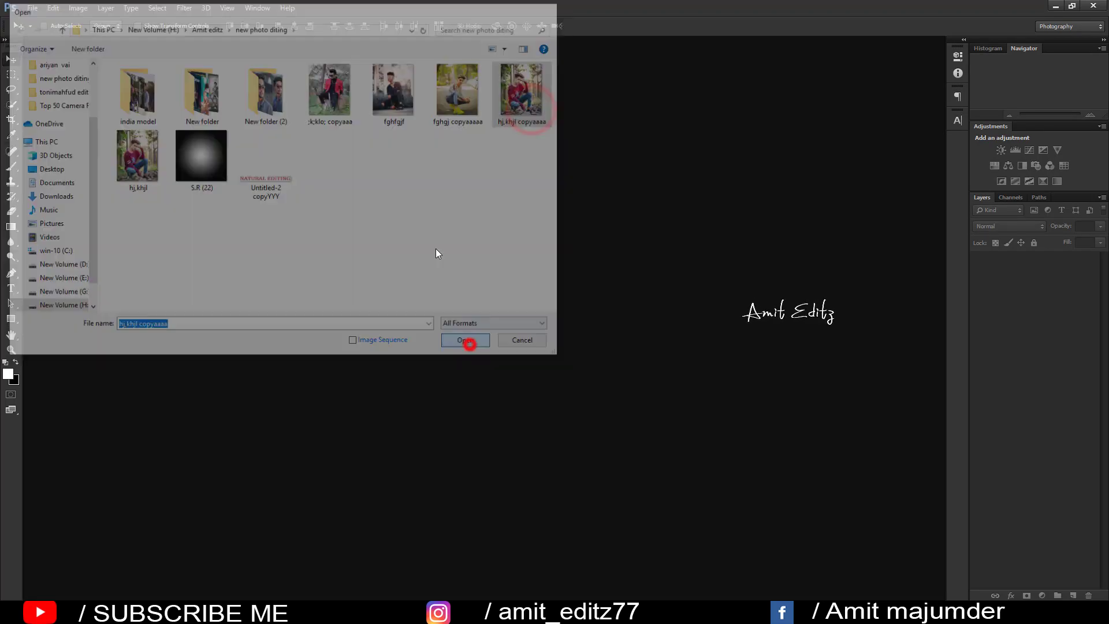
{"action": "left_click_drag", "start_coordinate": [327, 46], "coordinate": [362, 39]}
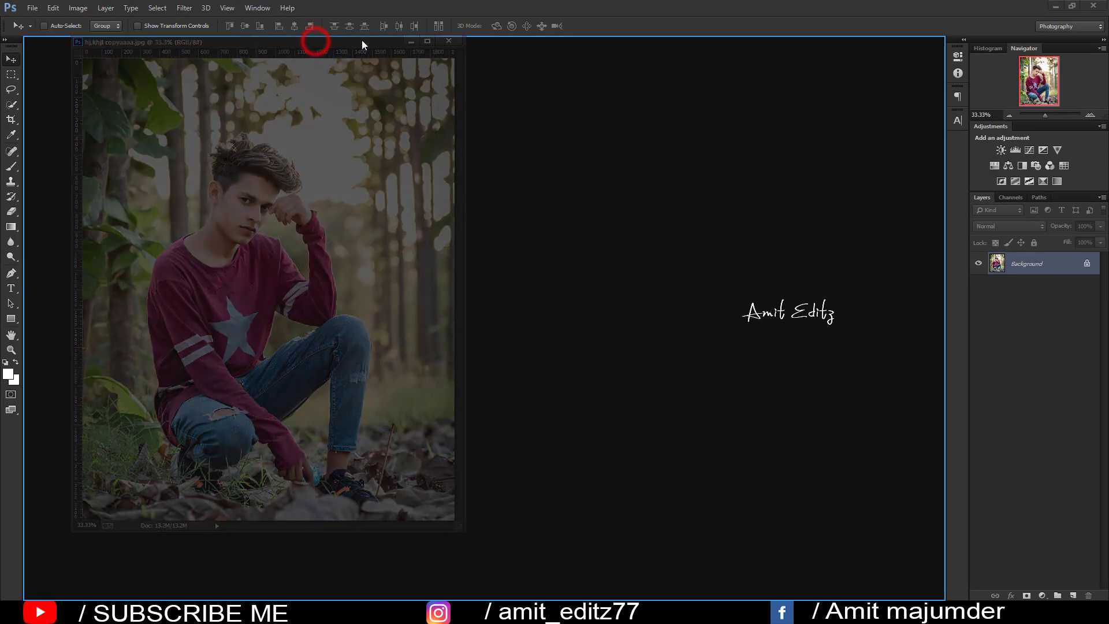
Duplicate the Background layer, hide the original, and fit the photo to the window.
{"action": "left_click_drag", "start_coordinate": [1050, 271], "coordinate": [1067, 596]}
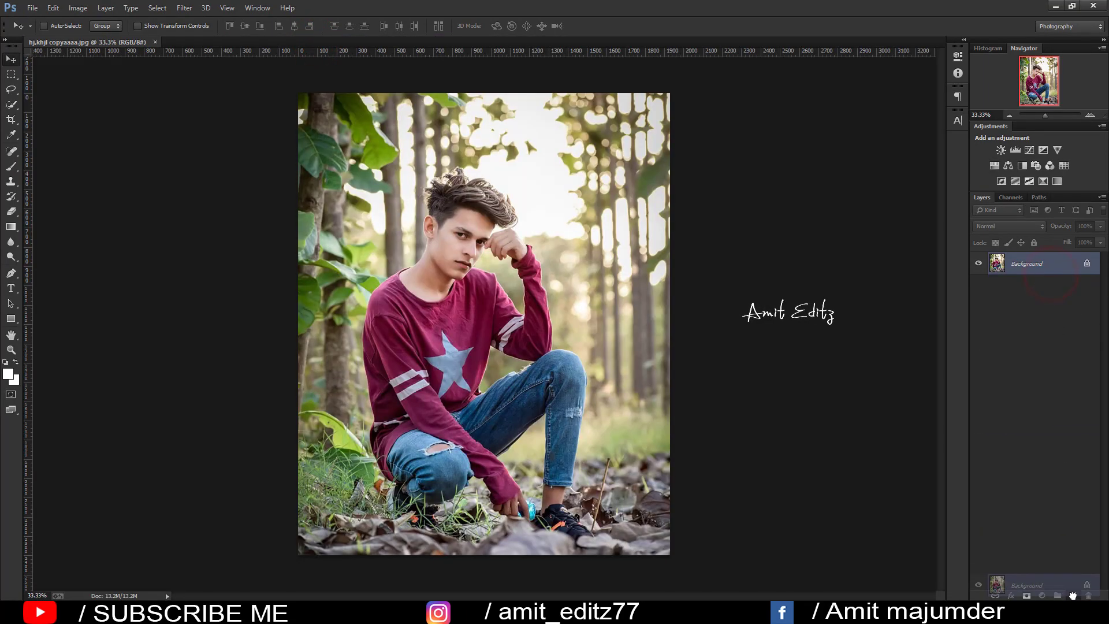
{"action": "left_click", "coordinate": [978, 286]}
{"action": "key", "text": "ctrl+0"}
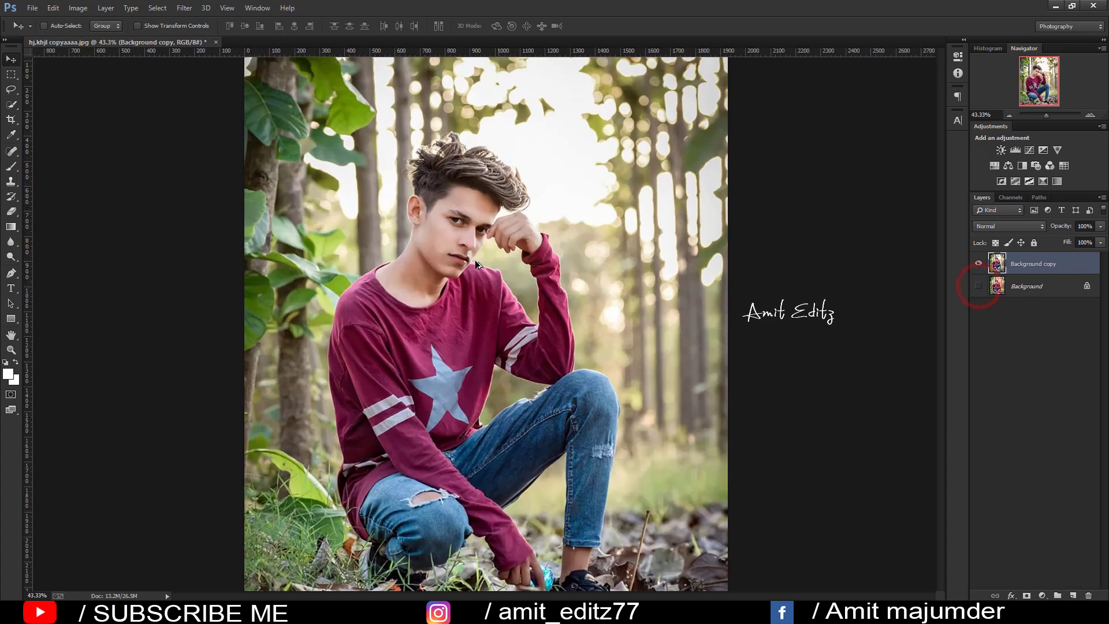
{"action": "left_click", "coordinate": [184, 8]}
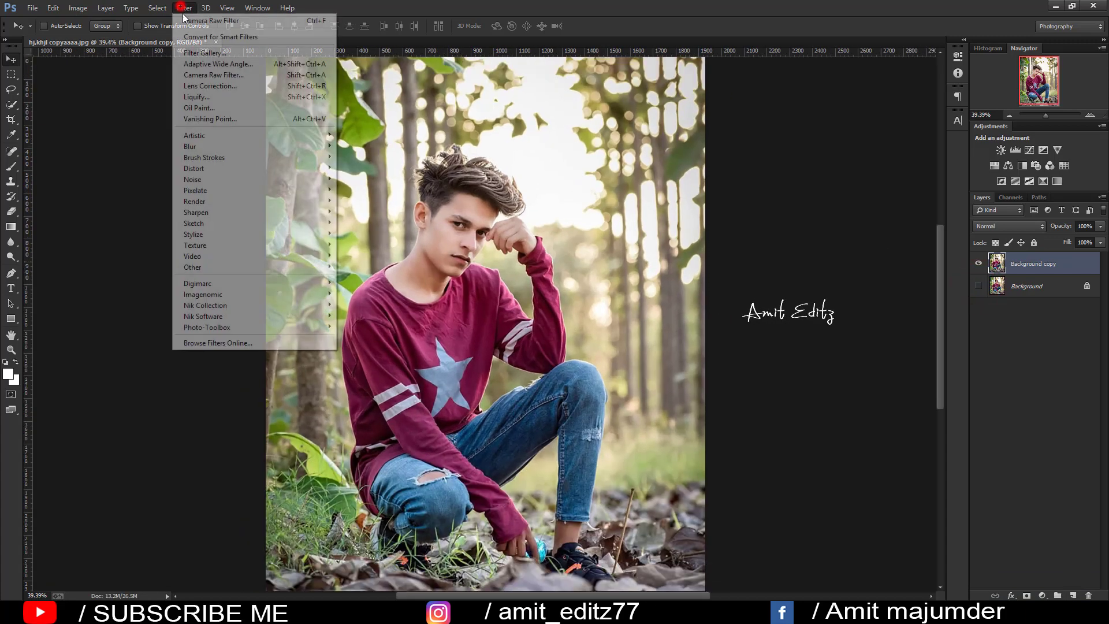
Start Camera Raw on the copy, setting Contrast +5 and lifting Shadows to +37.
{"action": "left_click", "coordinate": [206, 75]}
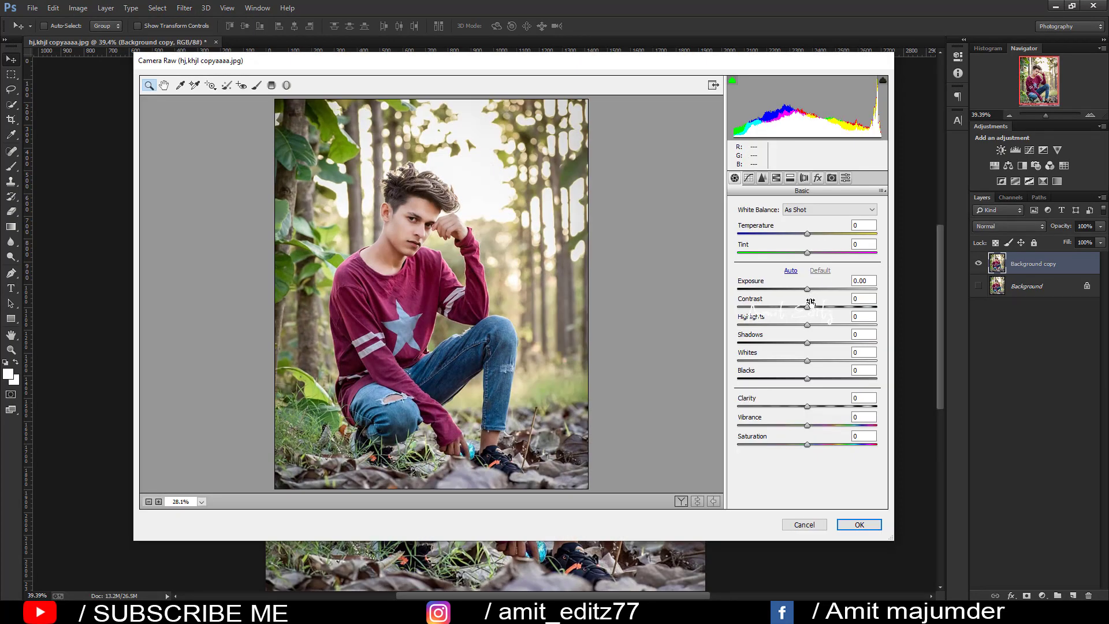
{"action": "left_click", "coordinate": [810, 305]}
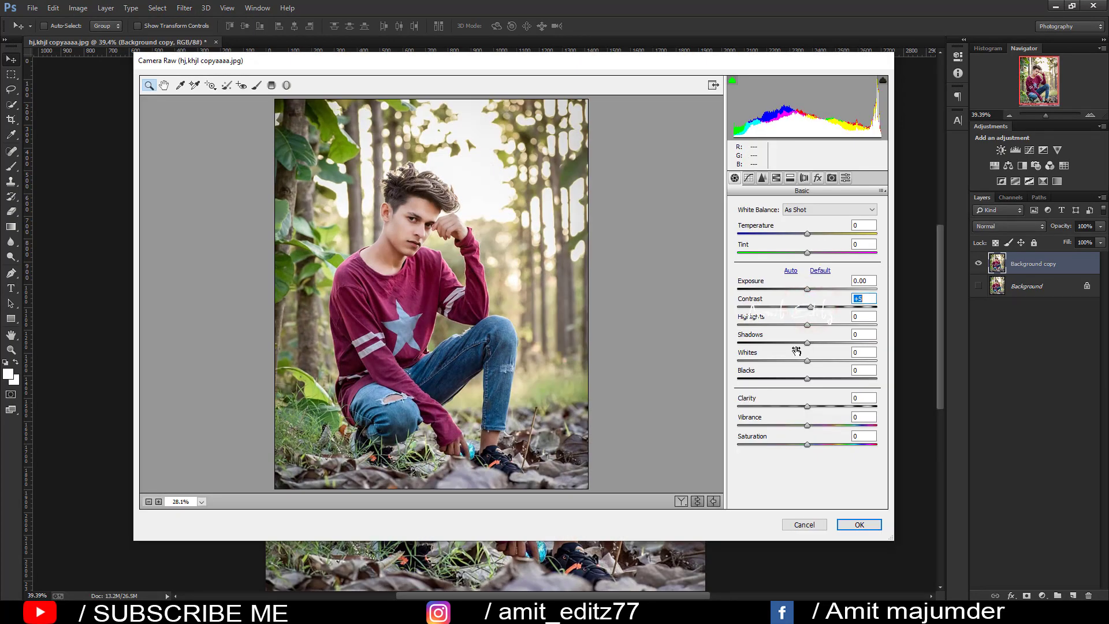
{"action": "mouse_move", "coordinate": [807, 343]}
{"action": "left_mouse_down"}
{"action": "mouse_move", "coordinate": [835, 342]}
{"action": "mouse_move", "coordinate": [795, 360]}
{"action": "mouse_move", "coordinate": [818, 379]}
{"action": "mouse_move", "coordinate": [809, 406]}
{"action": "left_mouse_up"}
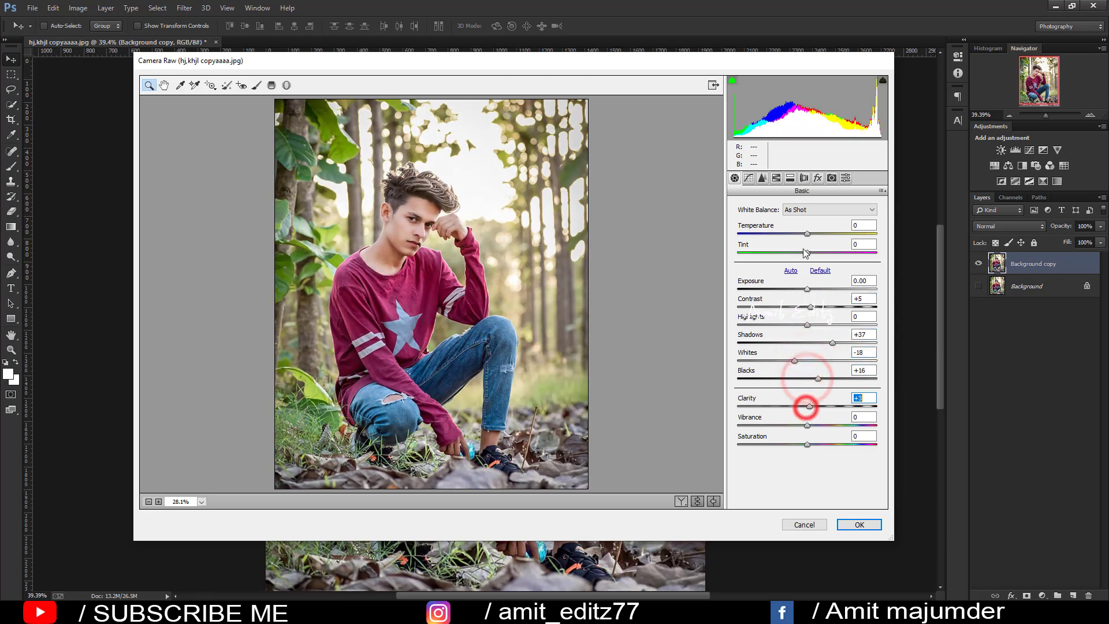
Set HSL Saturation for Yellows, Greens and Aquas to -100.
{"action": "left_click", "coordinate": [776, 177]}
{"action": "left_click", "coordinate": [767, 222]}
{"action": "left_click_drag", "start_coordinate": [805, 297], "coordinate": [727, 299]}
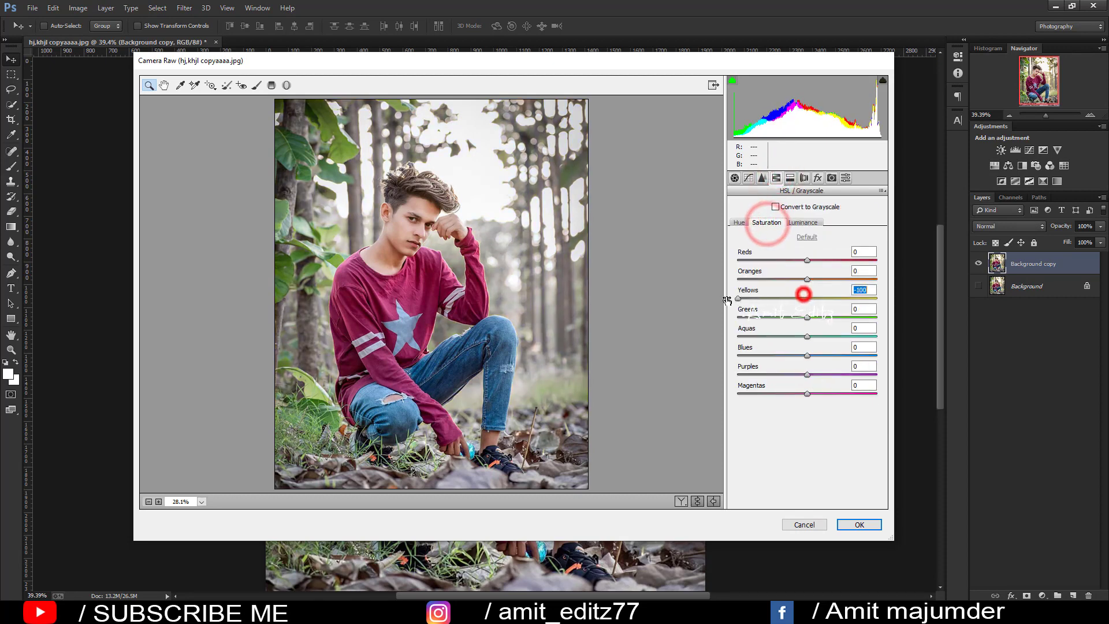
{"action": "left_click_drag", "start_coordinate": [807, 316], "coordinate": [735, 317]}
{"action": "left_click_drag", "start_coordinate": [807, 335], "coordinate": [735, 336]}
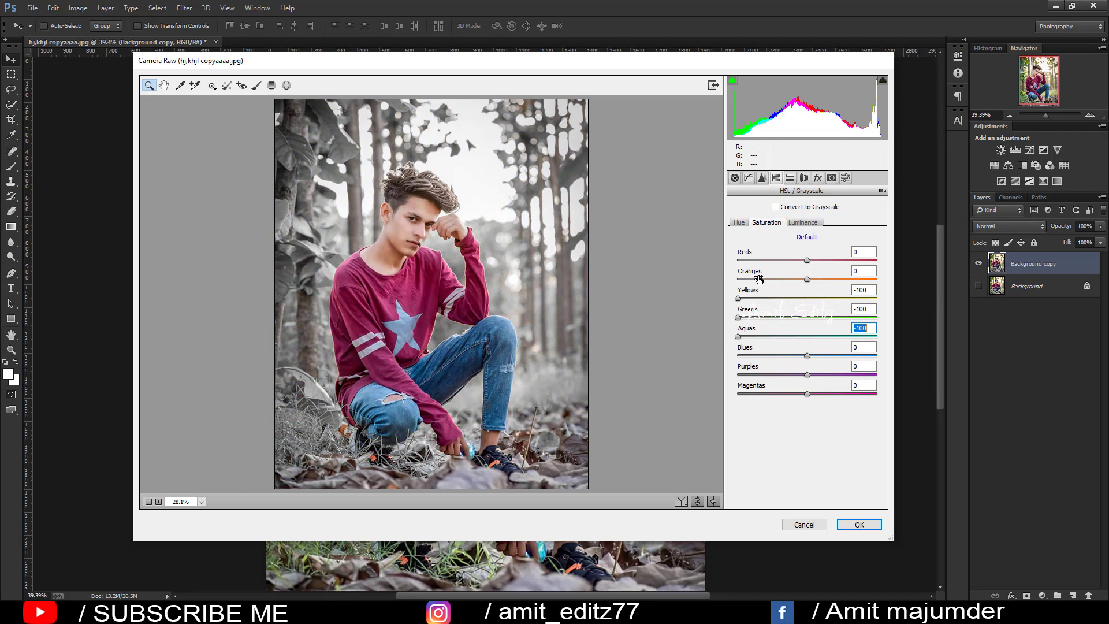
In Camera Calibration, set Blue Primary hue -53/saturation +6 and Green Primary hue +22/saturation +5.
{"action": "left_click", "coordinate": [832, 178]}
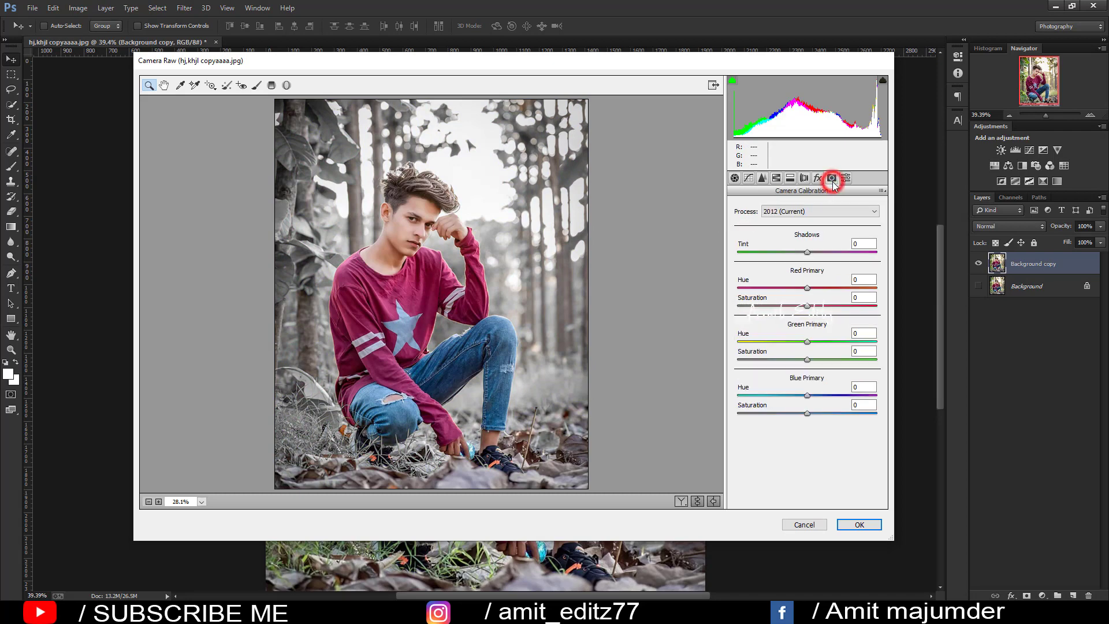
{"action": "left_click_drag", "start_coordinate": [808, 394], "coordinate": [768, 396]}
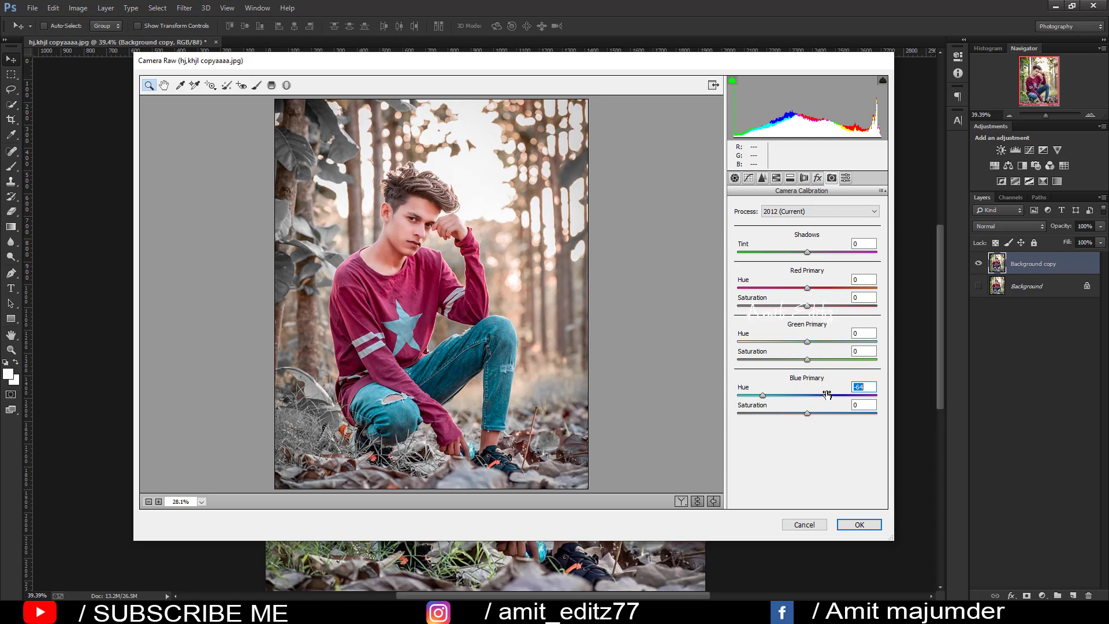
{"action": "mouse_move", "coordinate": [763, 395]}
{"action": "left_mouse_down"}
{"action": "mouse_move", "coordinate": [840, 412]}
{"action": "mouse_move", "coordinate": [811, 411]}
{"action": "left_mouse_up"}
{"action": "mouse_move", "coordinate": [819, 340]}
{"action": "left_mouse_down"}
{"action": "mouse_move", "coordinate": [748, 342]}
{"action": "mouse_move", "coordinate": [816, 350]}
{"action": "mouse_move", "coordinate": [810, 365]}
{"action": "left_mouse_up"}
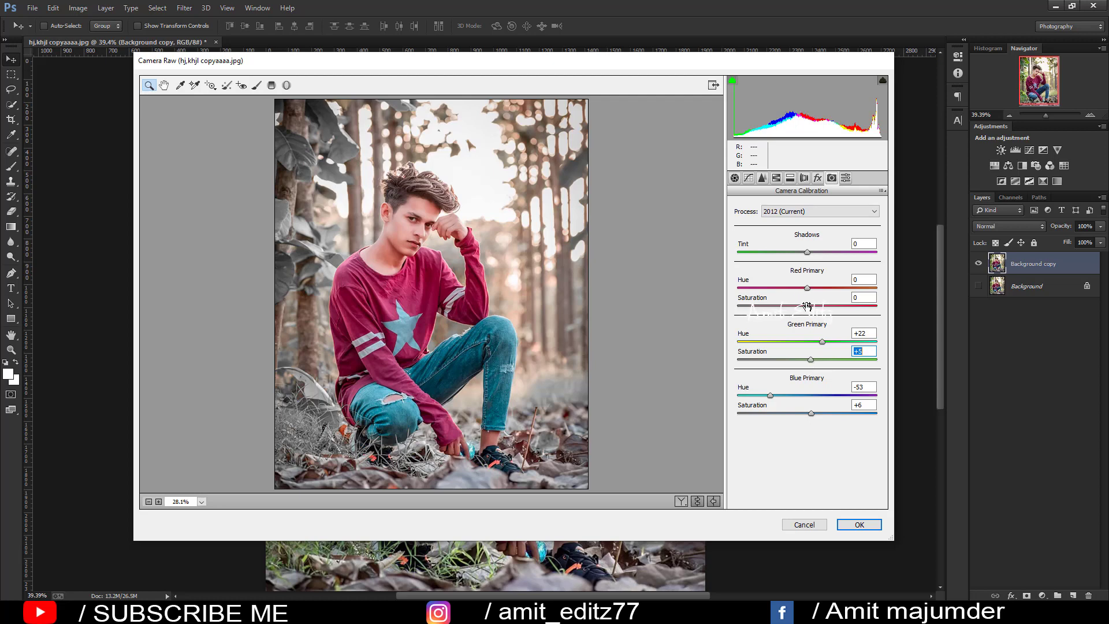
{"action": "mouse_move", "coordinate": [807, 287]}
{"action": "left_mouse_down"}
{"action": "mouse_move", "coordinate": [678, 292]}
{"action": "mouse_move", "coordinate": [807, 304]}
{"action": "left_mouse_up"}
Fade the blacks with a point tone curve (black end raised to 16), apply, and duplicate the layer.
{"action": "left_click", "coordinate": [734, 177]}
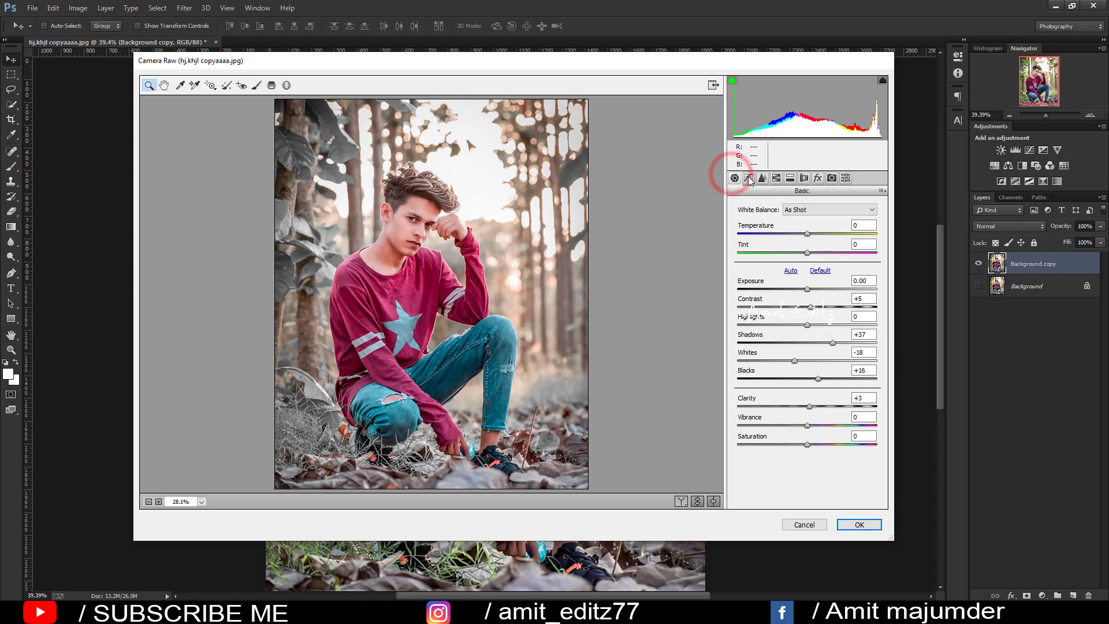
{"action": "left_click", "coordinate": [749, 178]}
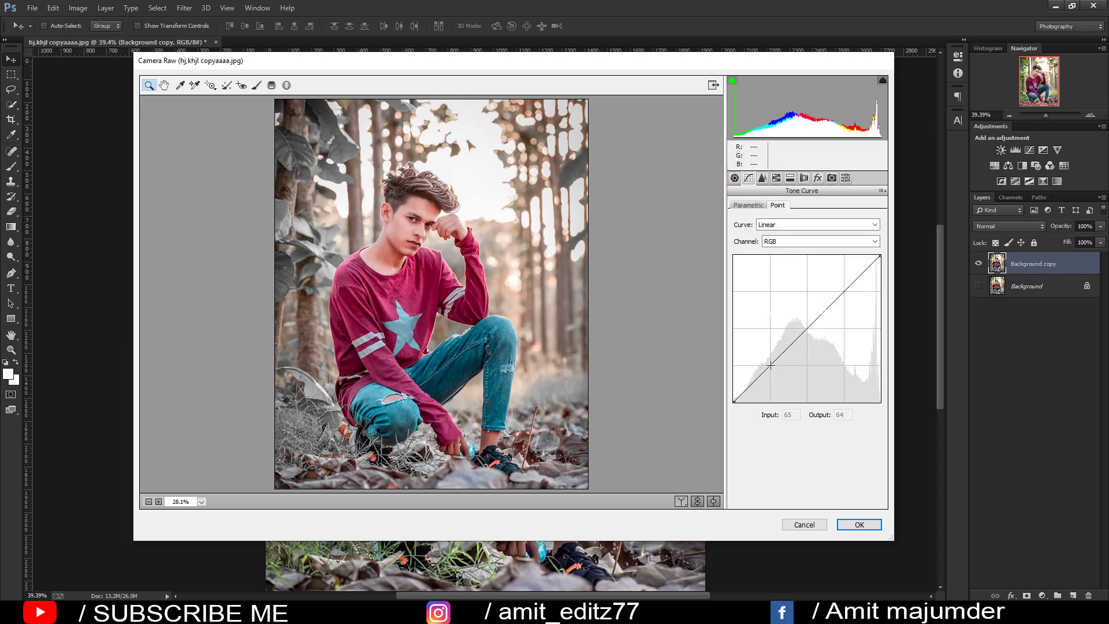
{"action": "left_click", "coordinate": [770, 365]}
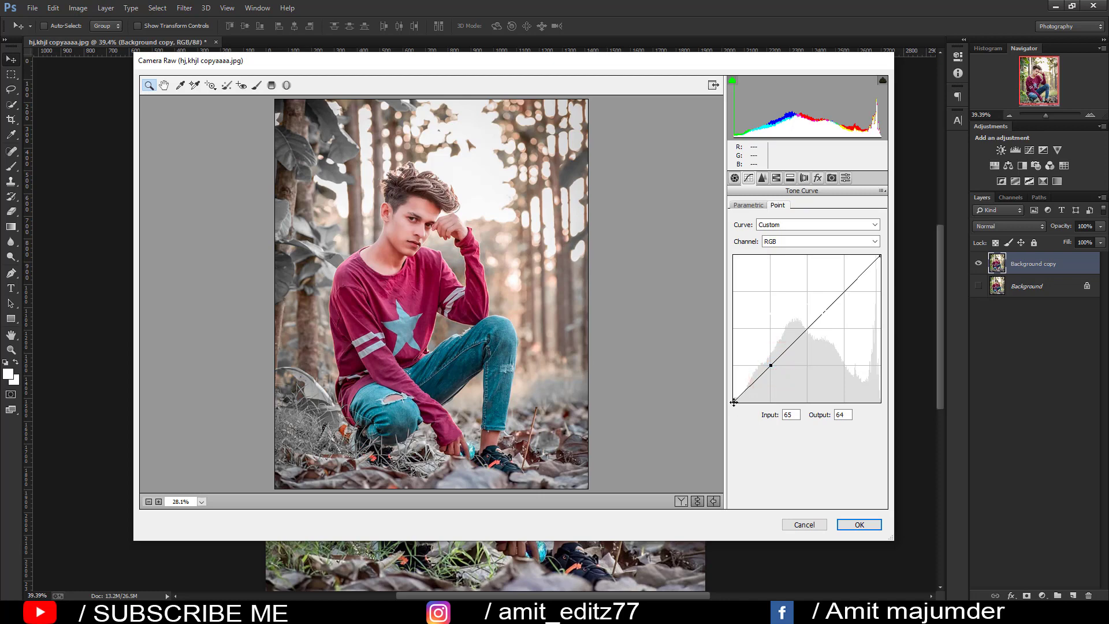
{"action": "left_click_drag", "start_coordinate": [734, 402], "coordinate": [734, 393]}
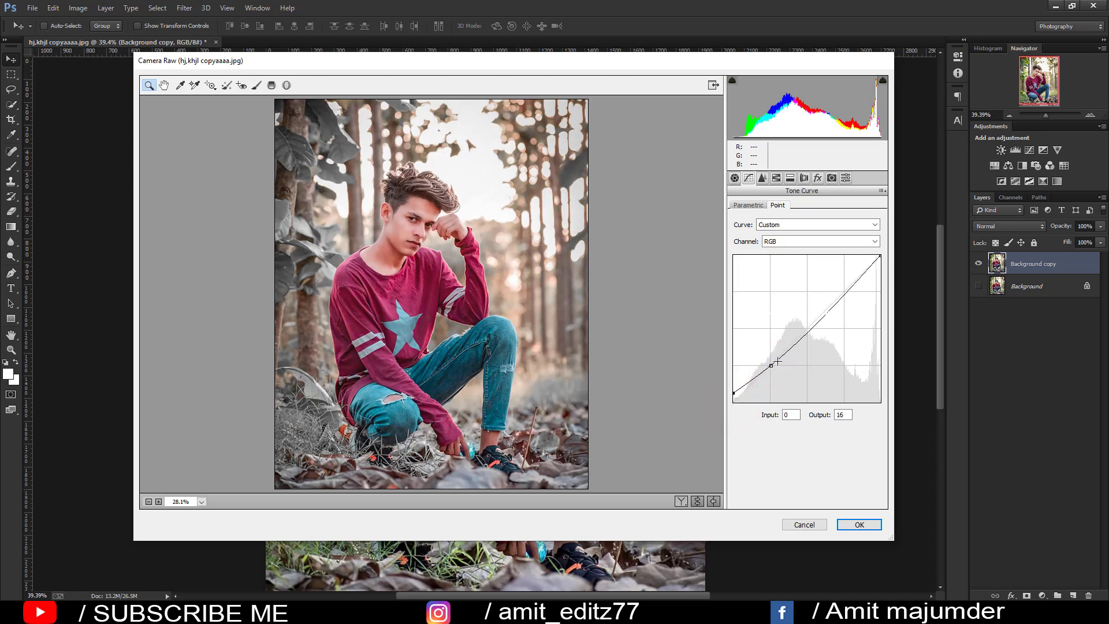
{"action": "left_click", "coordinate": [817, 321]}
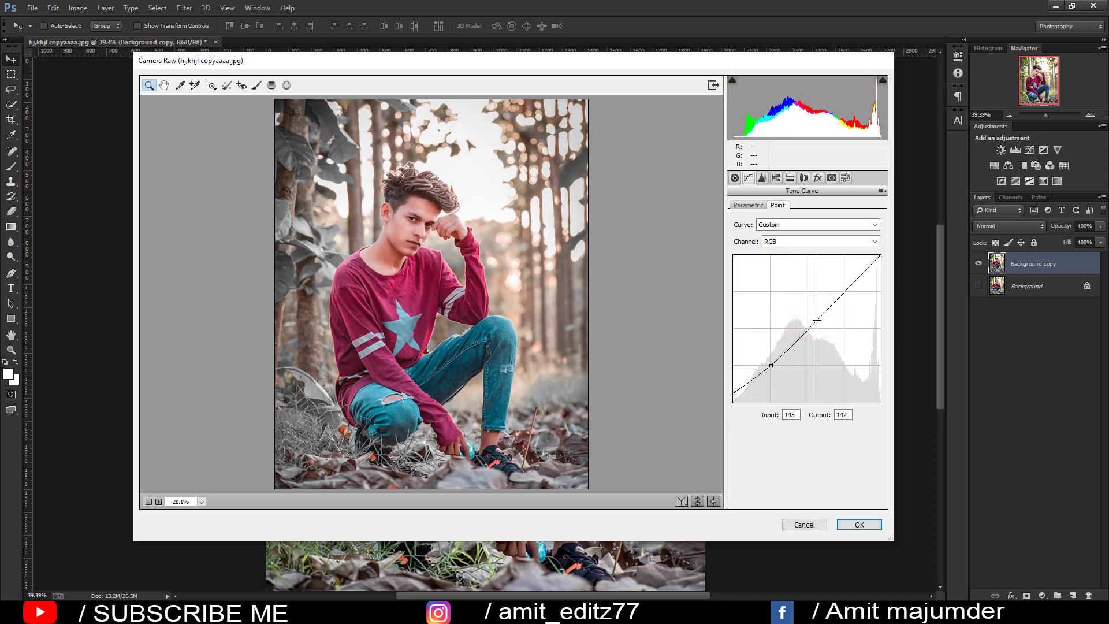
{"action": "left_click", "coordinate": [858, 524]}
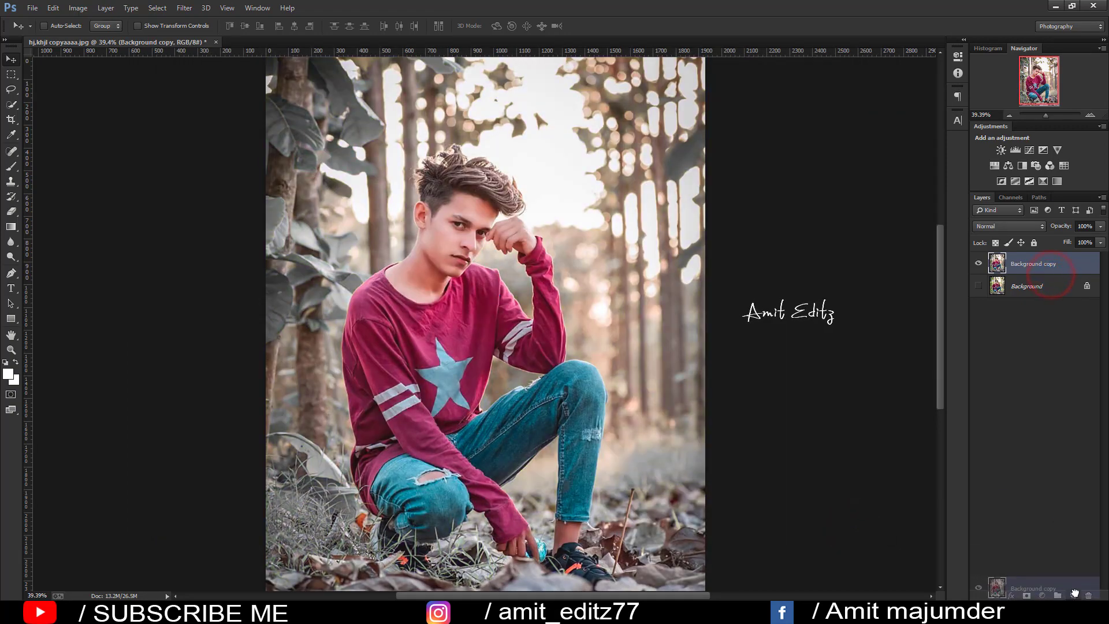
{"action": "left_click_drag", "start_coordinate": [1050, 274], "coordinate": [1072, 596]}
Add a Selective Color layer with Neutrals Cyan +7, Magenta +8, Yellow -3, Black +7.
{"action": "left_click", "coordinate": [1042, 595]}
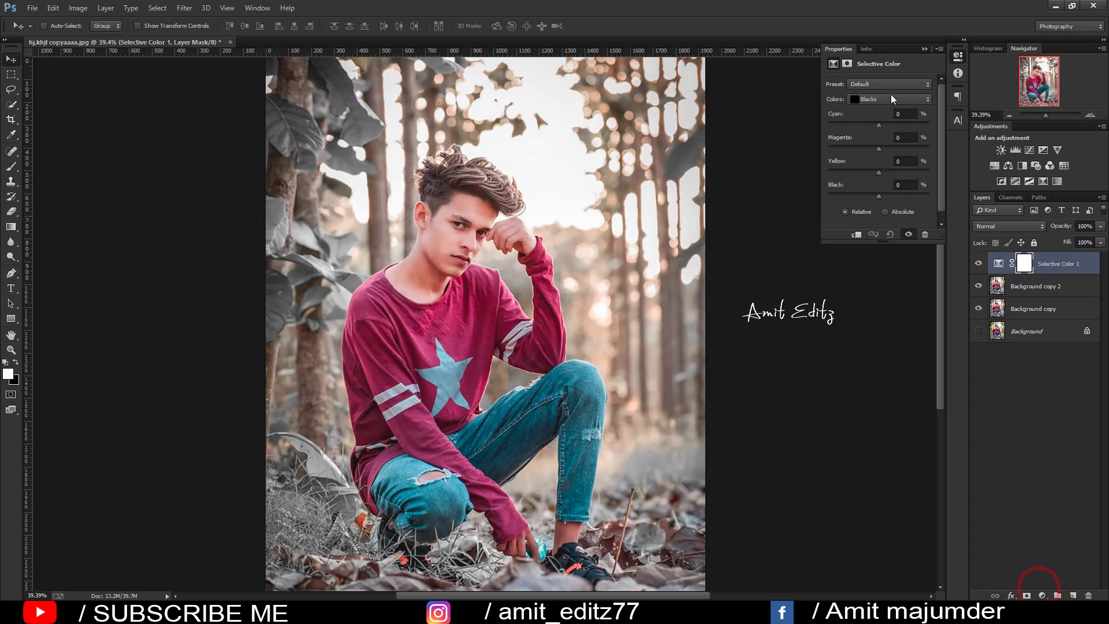
{"action": "left_click", "coordinate": [889, 99]}
{"action": "left_click", "coordinate": [875, 176]}
{"action": "left_click_drag", "start_coordinate": [878, 123], "coordinate": [885, 123]}
{"action": "left_click_drag", "start_coordinate": [882, 124], "coordinate": [882, 146]}
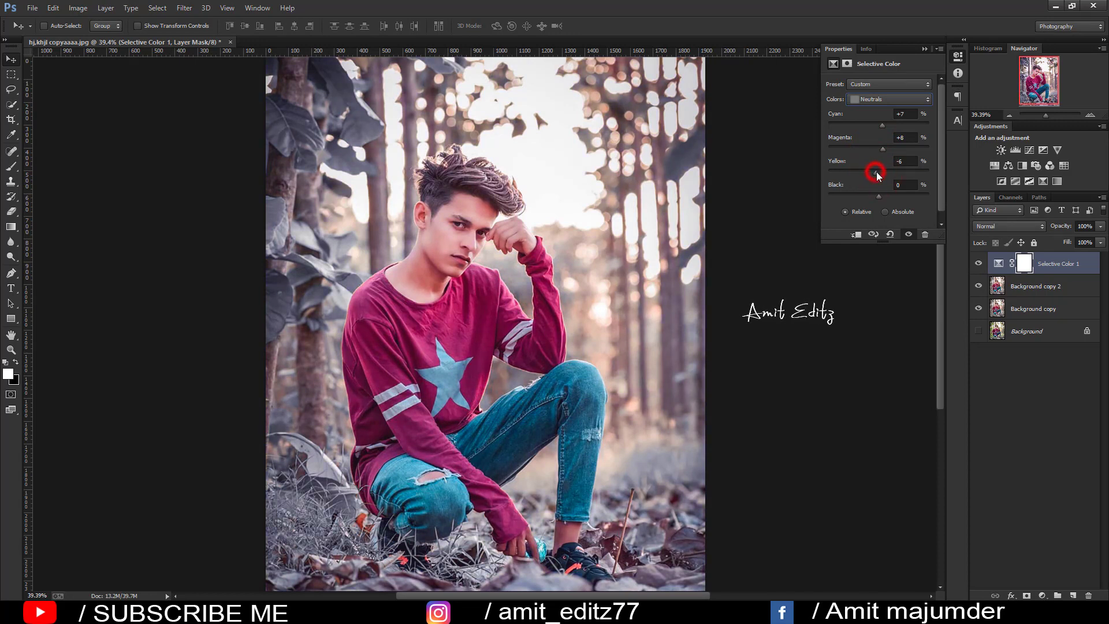
{"action": "left_click_drag", "start_coordinate": [879, 193], "coordinate": [884, 196]}
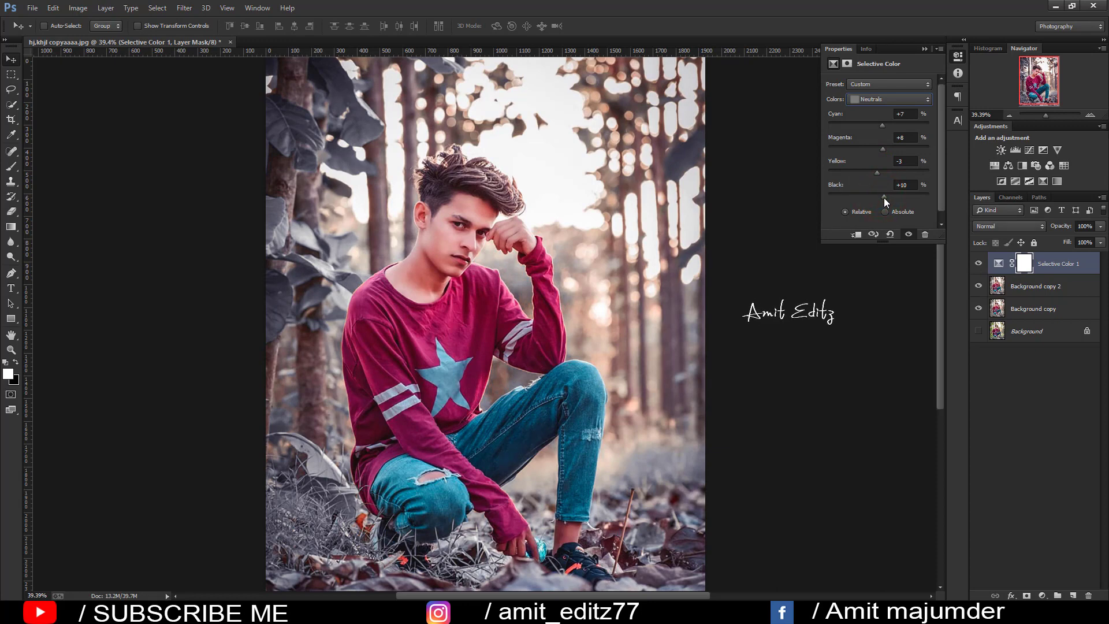
{"action": "left_click_drag", "start_coordinate": [884, 197], "coordinate": [882, 199]}
Set the Blacks range to Cyan +15, Magenta +1, Yellow -3, Black +1.
{"action": "left_click", "coordinate": [887, 100]}
{"action": "left_click", "coordinate": [877, 189]}
{"action": "left_click_drag", "start_coordinate": [882, 130], "coordinate": [888, 132]}
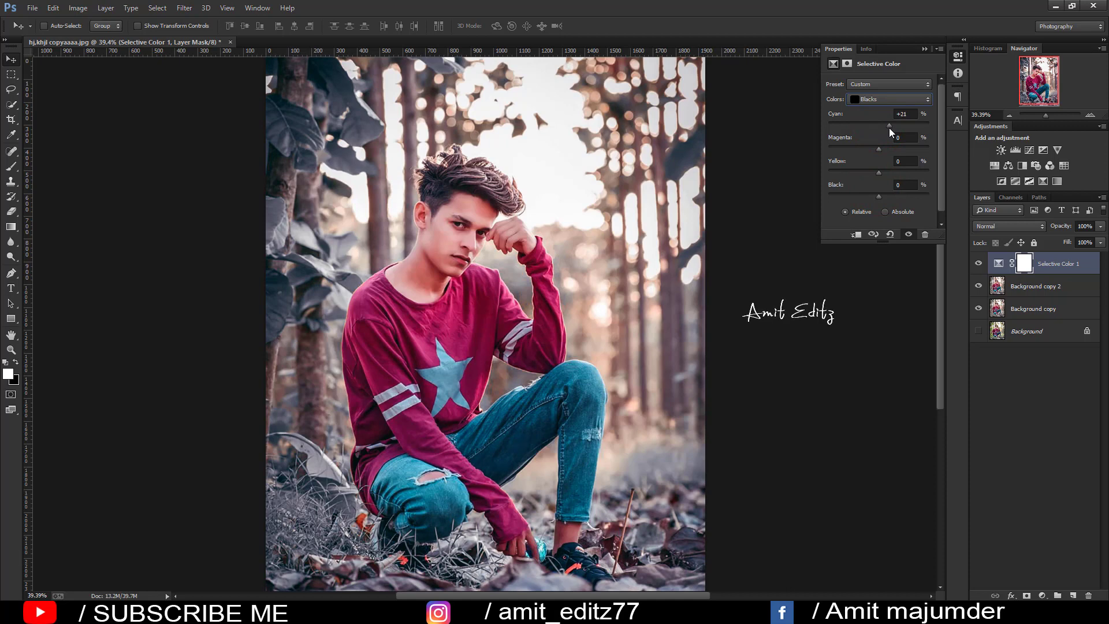
{"action": "left_click_drag", "start_coordinate": [889, 124], "coordinate": [883, 150]}
{"action": "mouse_move", "coordinate": [877, 195]}
{"action": "left_mouse_down"}
{"action": "mouse_move", "coordinate": [888, 196]}
{"action": "mouse_move", "coordinate": [876, 194]}
{"action": "left_mouse_up"}
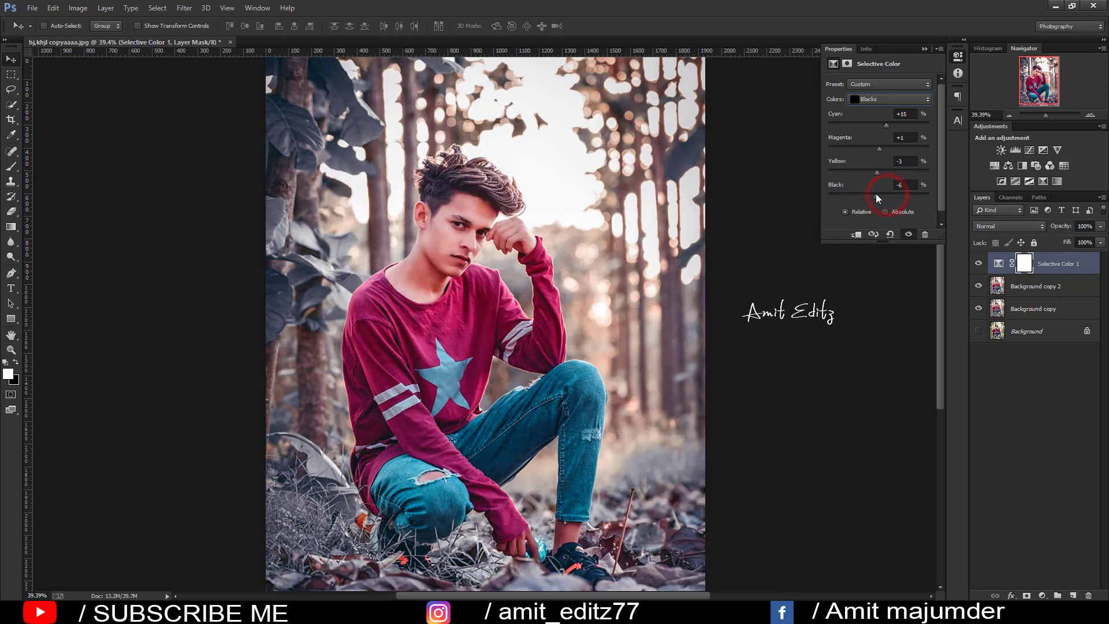
{"action": "left_click", "coordinate": [882, 195]}
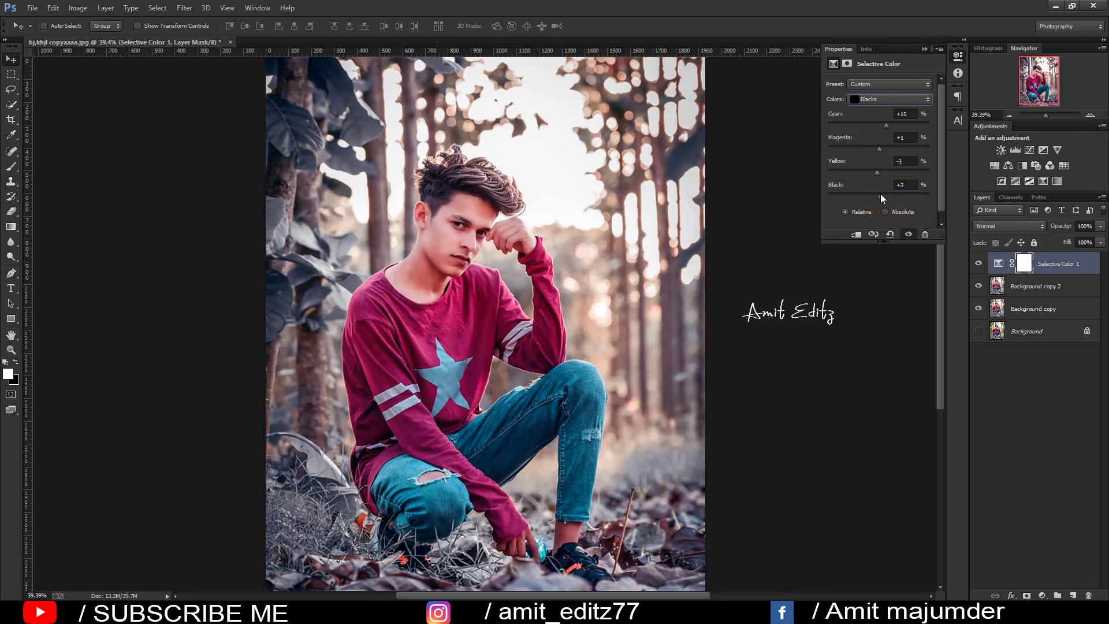
{"action": "left_click", "coordinate": [879, 195]}
Merge the Selective Color layer with both Background copies and duplicate the merged layer.
{"action": "left_click", "coordinate": [922, 51]}
{"action": "left_click", "coordinate": [1031, 286], "text": "ctrl"}
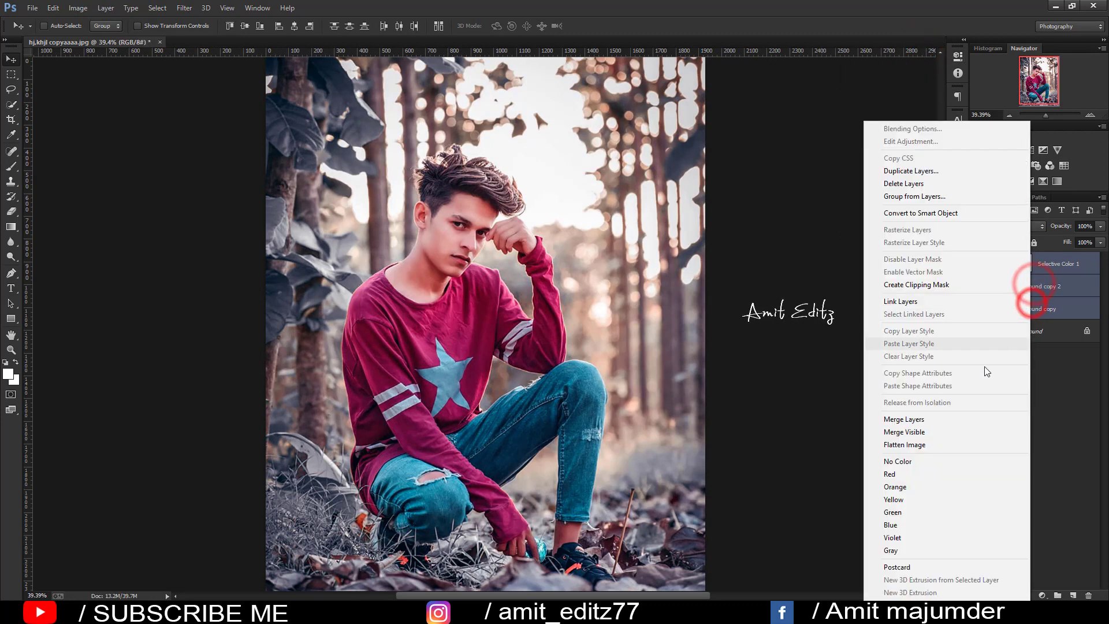
{"action": "left_click", "coordinate": [1030, 309], "text": "ctrl"}
{"action": "right_click", "coordinate": [1031, 305]}
{"action": "left_click", "coordinate": [933, 417]}
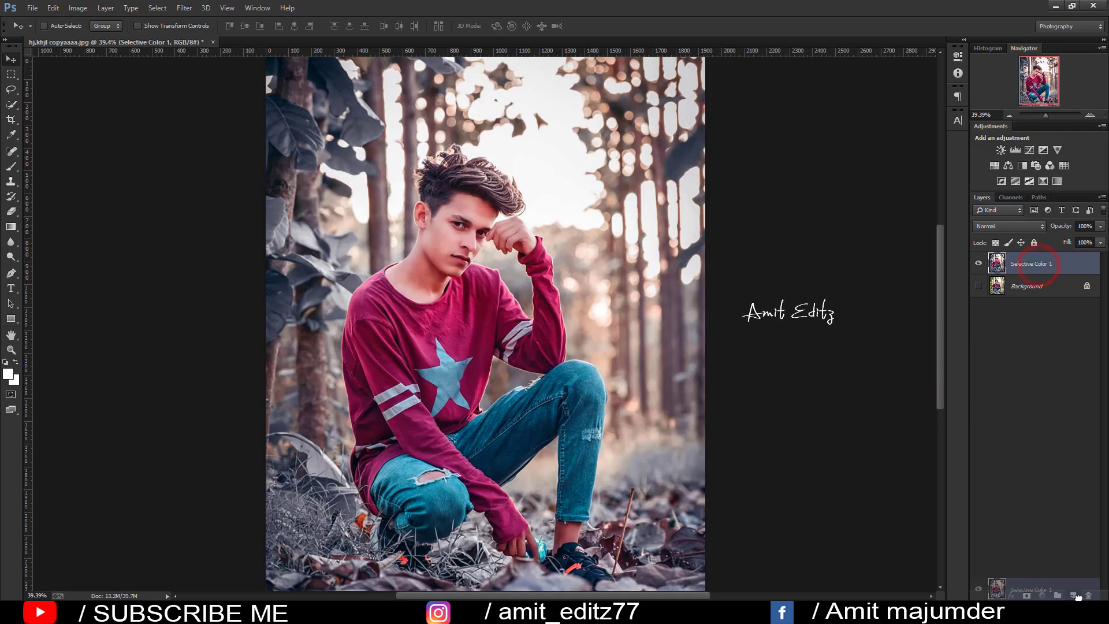
{"action": "left_click_drag", "start_coordinate": [1036, 263], "coordinate": [1073, 594]}
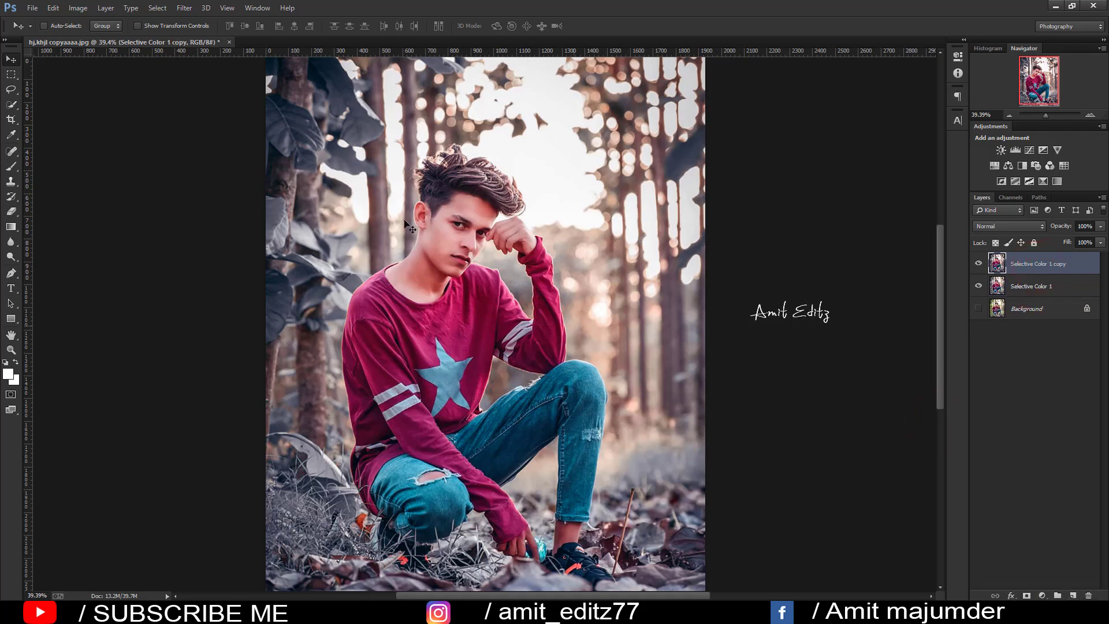
Run Camera Raw on the top layer with Shadows +15 and Exposure +0.10.
{"action": "left_click", "coordinate": [184, 7]}
{"action": "left_click", "coordinate": [202, 74]}
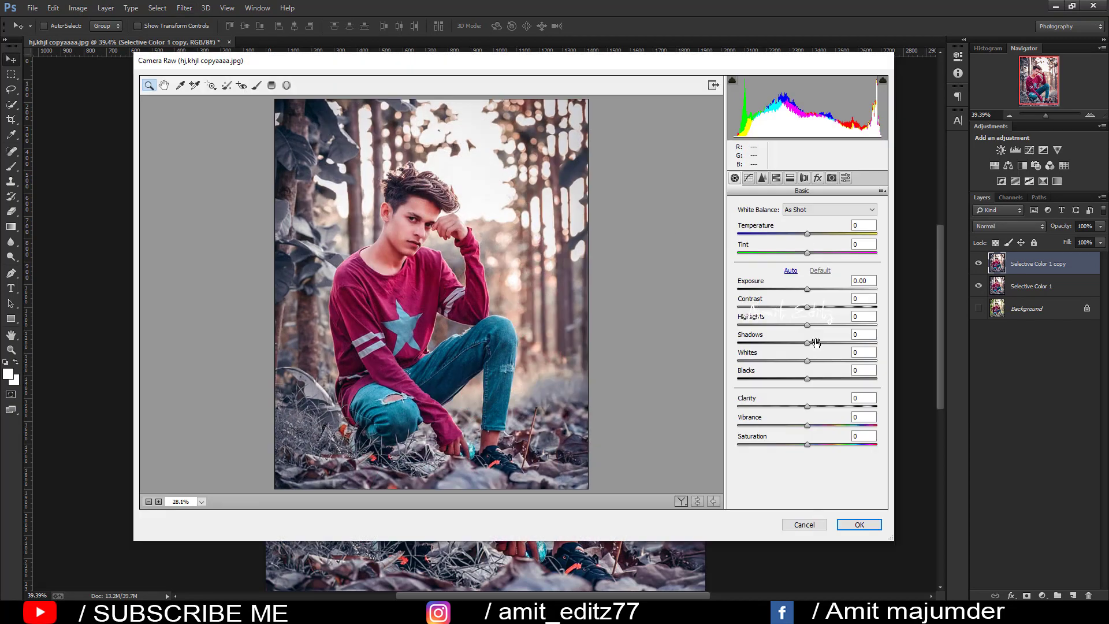
{"action": "mouse_move", "coordinate": [807, 342]}
{"action": "left_mouse_down"}
{"action": "mouse_move", "coordinate": [839, 378]}
{"action": "mouse_move", "coordinate": [822, 379]}
{"action": "left_mouse_up"}
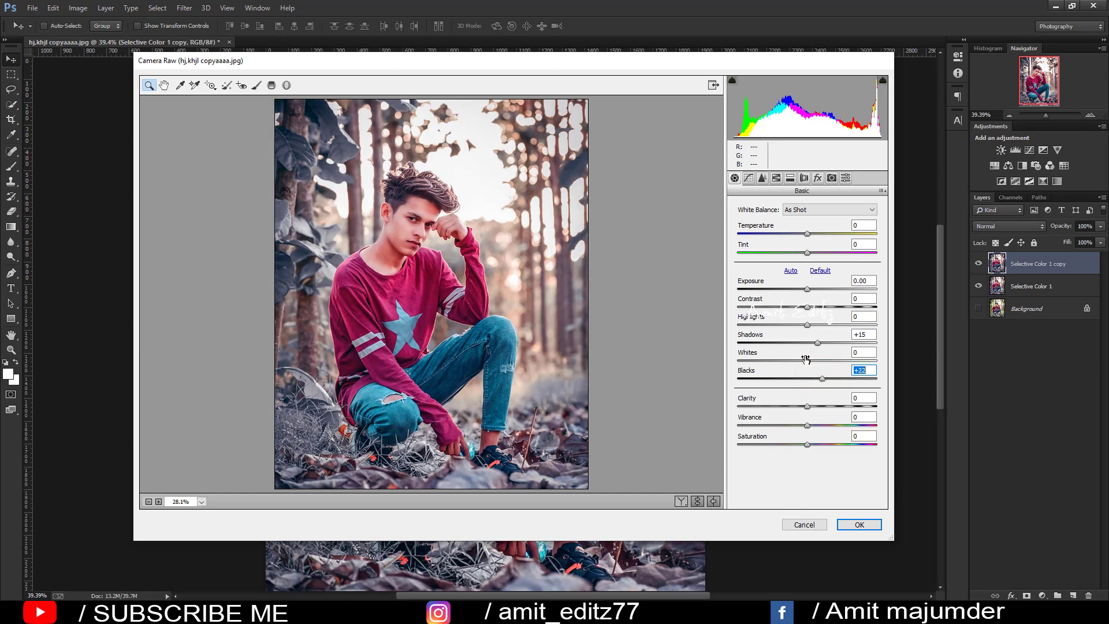
{"action": "left_click_drag", "start_coordinate": [806, 289], "coordinate": [808, 289]}
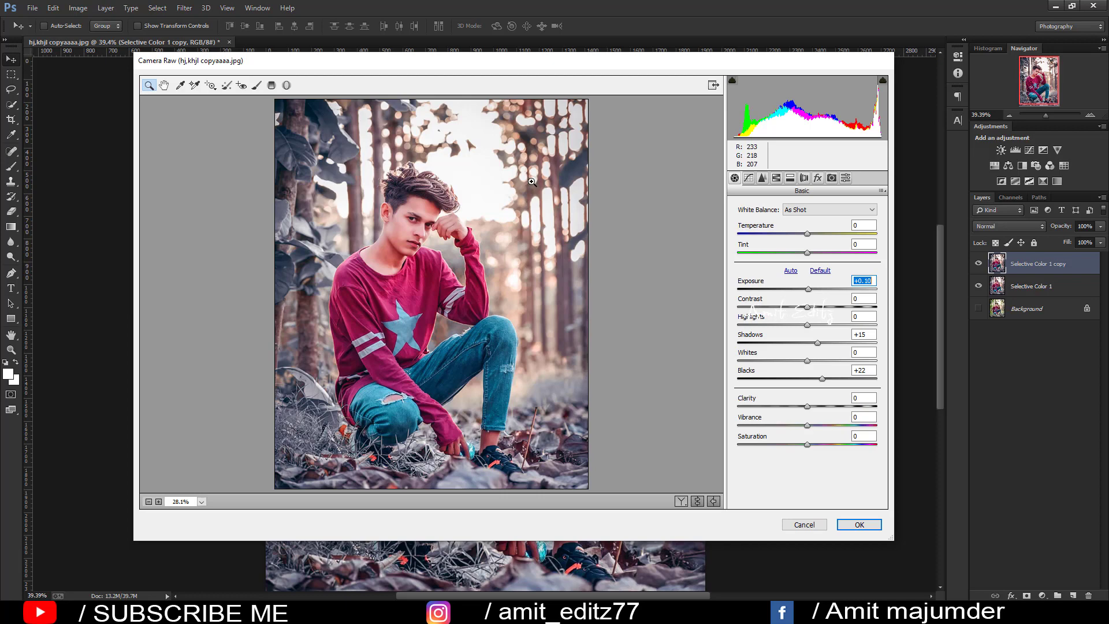
Shift the Blue Primary hue to +9, set Sharpening Amount 31, and apply the pass.
{"action": "left_click", "coordinate": [817, 178]}
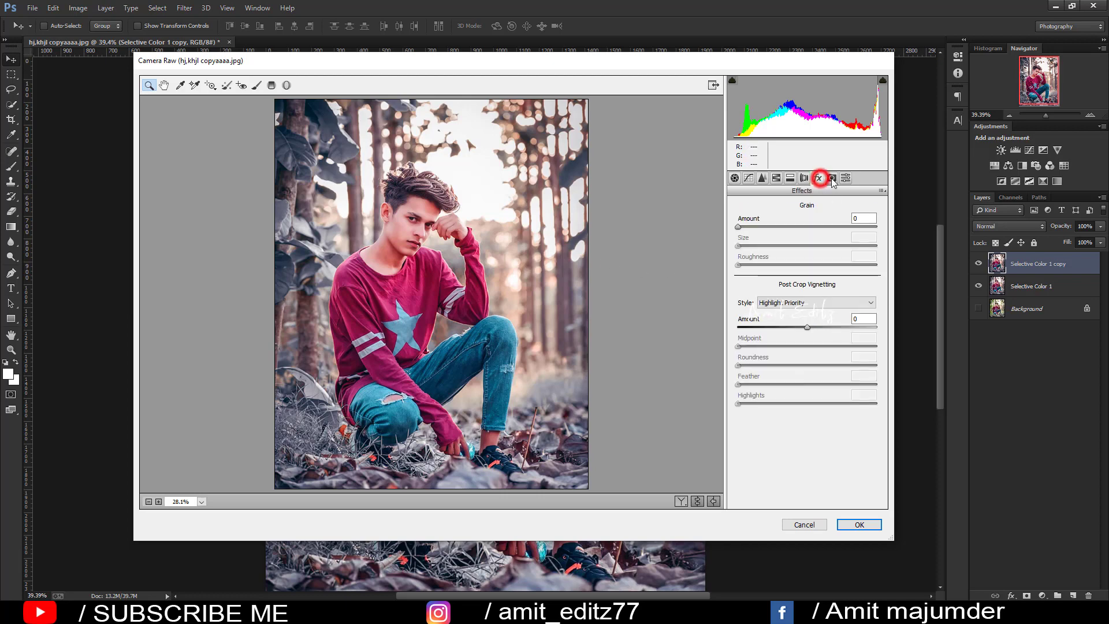
{"action": "mouse_move", "coordinate": [807, 395]}
{"action": "left_mouse_down"}
{"action": "mouse_move", "coordinate": [791, 396]}
{"action": "mouse_move", "coordinate": [840, 395]}
{"action": "mouse_move", "coordinate": [755, 413]}
{"action": "mouse_move", "coordinate": [812, 412]}
{"action": "mouse_move", "coordinate": [798, 410]}
{"action": "left_mouse_up"}
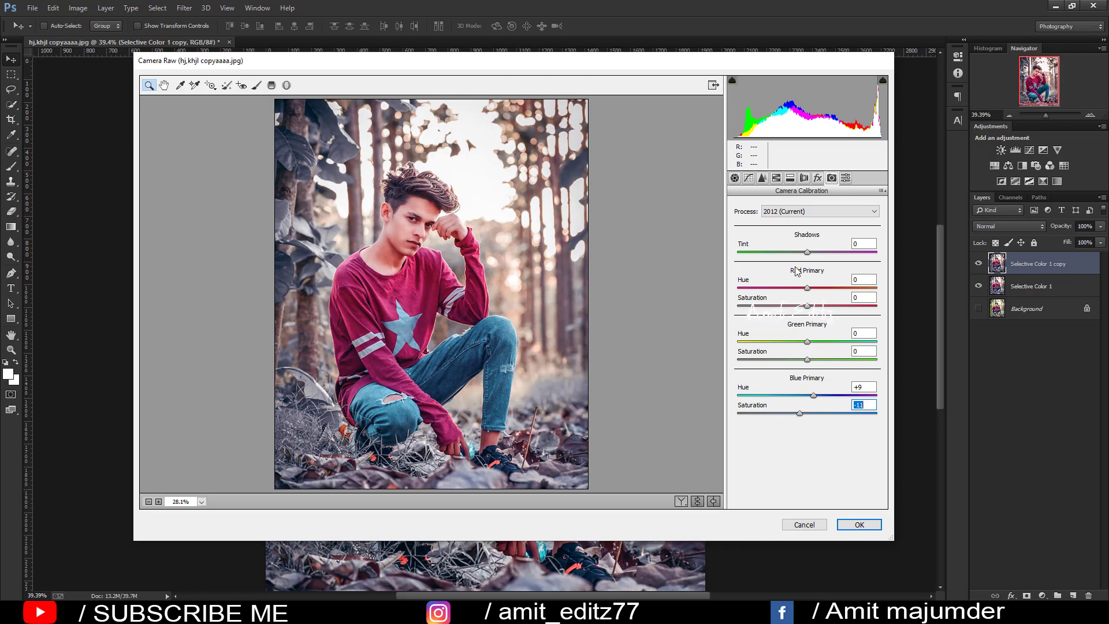
{"action": "left_click", "coordinate": [762, 178]}
{"action": "left_click_drag", "start_coordinate": [739, 224], "coordinate": [767, 223]}
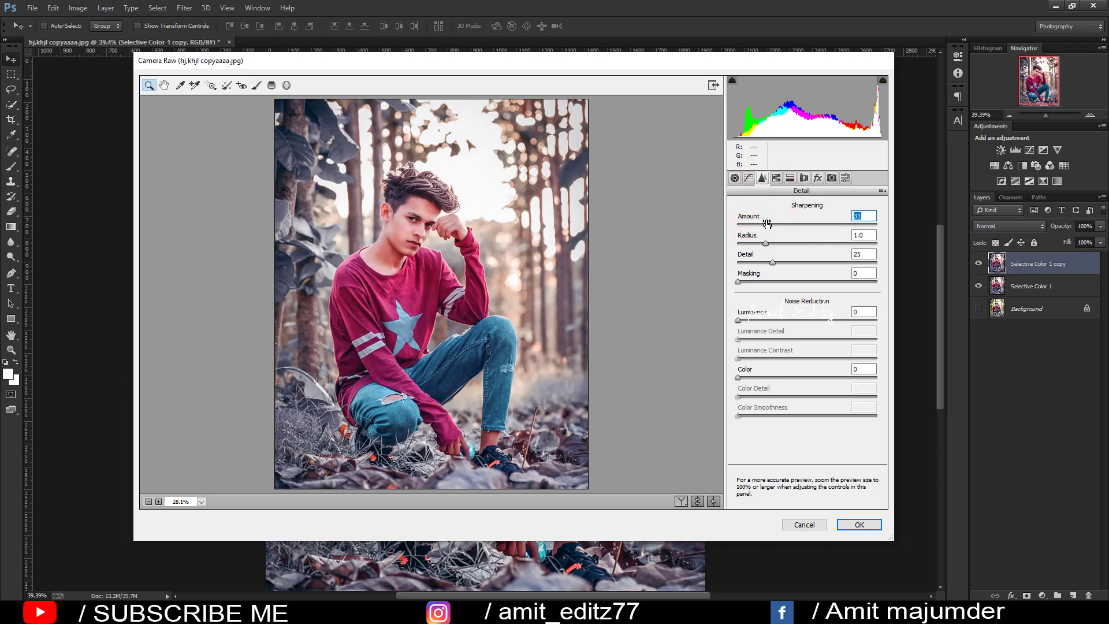
{"action": "left_click", "coordinate": [776, 178]}
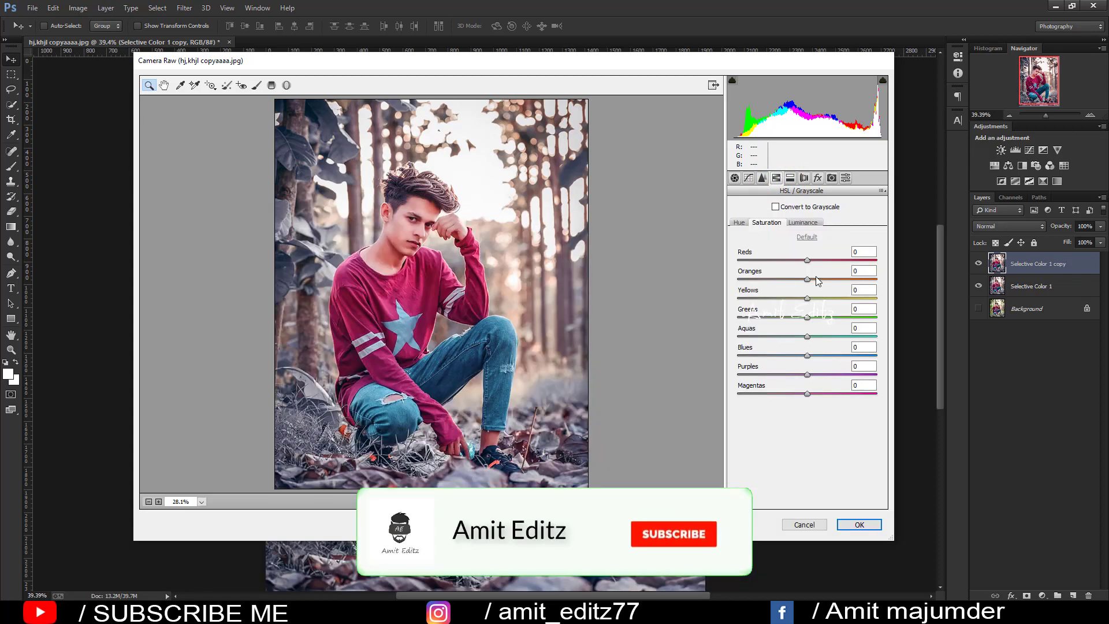
{"action": "left_click", "coordinate": [861, 523]}
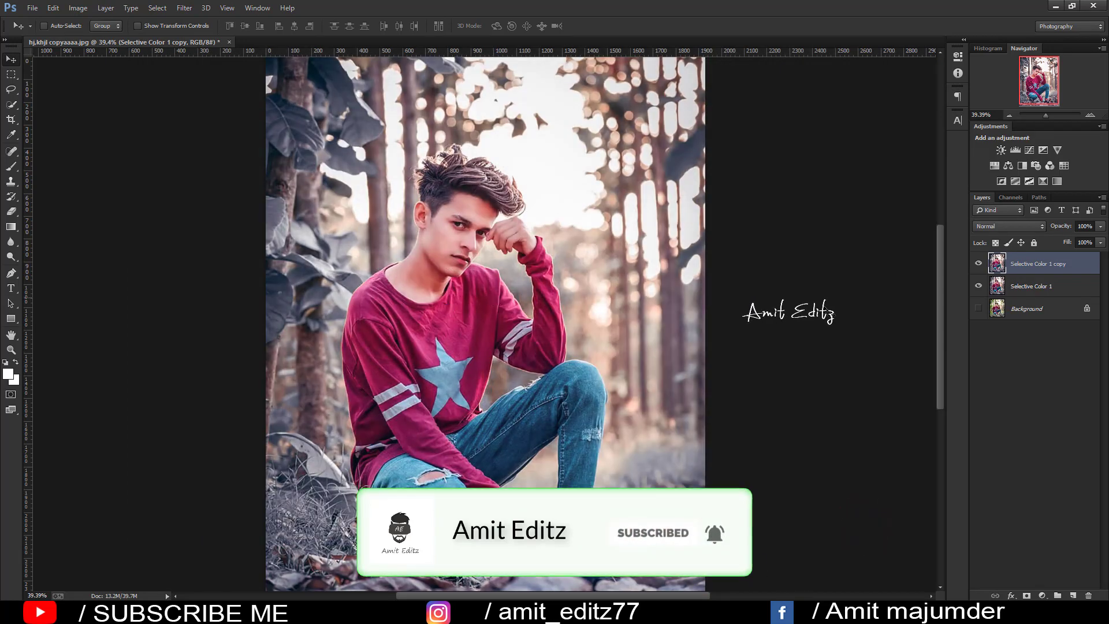
Duplicate the top layer and dodge the forehead, cheek, neck and hand with a 7% midtone brush.
{"action": "left_click_drag", "start_coordinate": [1036, 264], "coordinate": [1074, 595]}
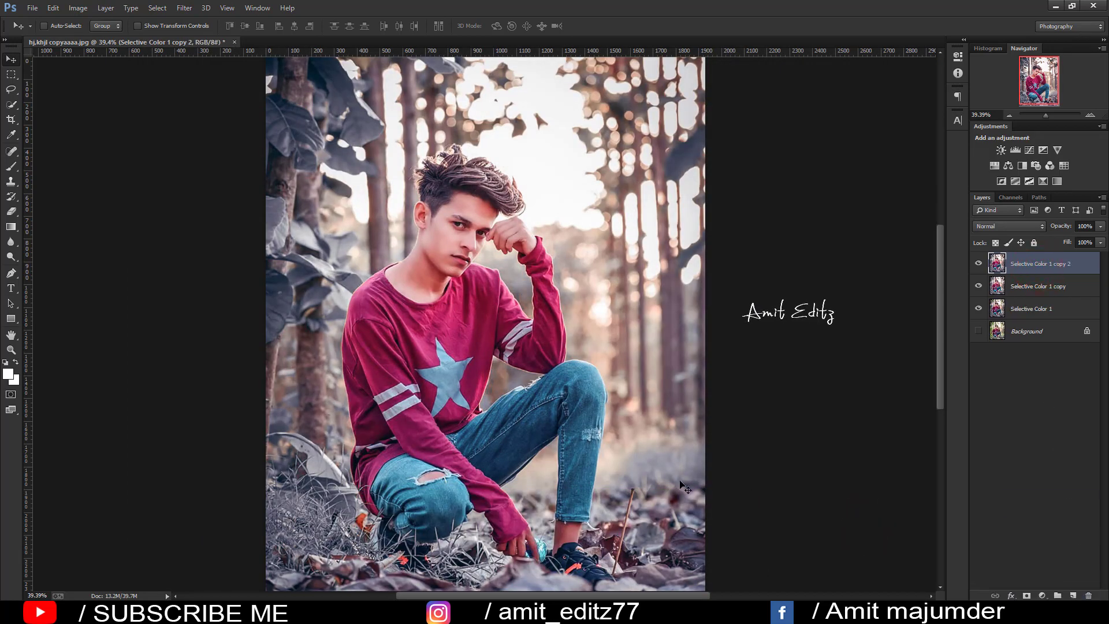
{"action": "left_click", "coordinate": [11, 257]}
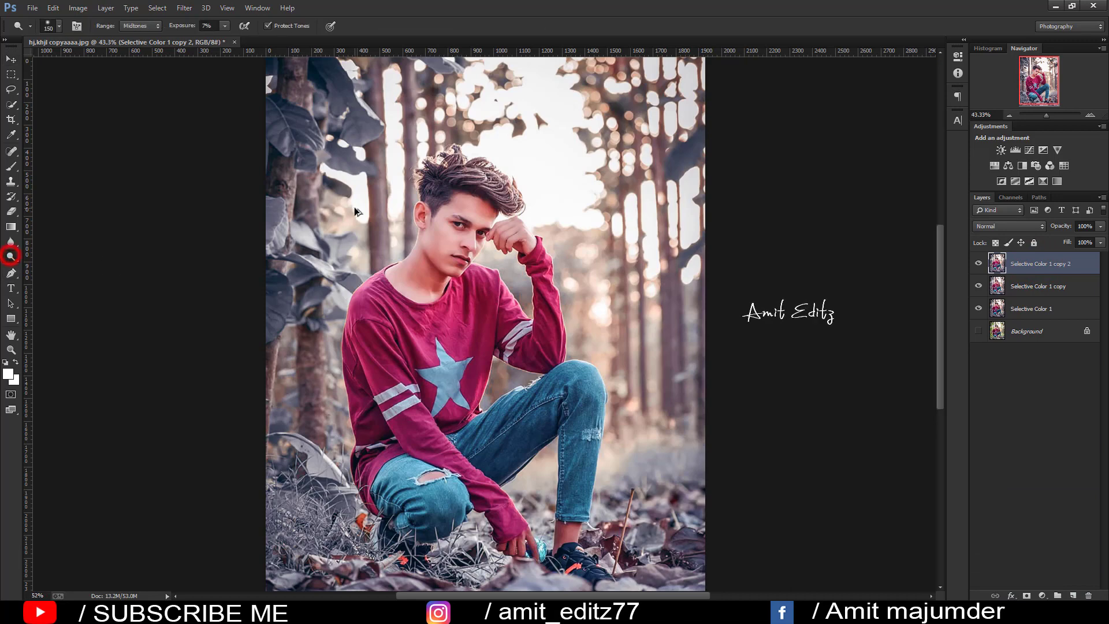
{"action": "scroll", "coordinate": [355, 207], "scroll_direction": "up", "scroll_amount": 3, "text": "alt"}
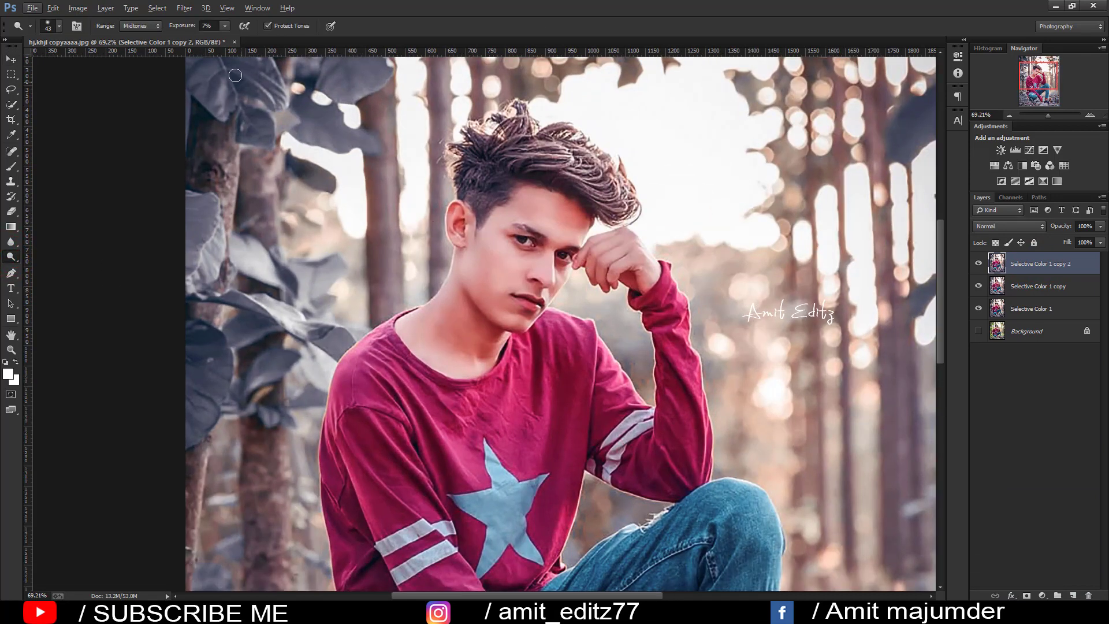
{"action": "key", "text": "bracketright"}
{"action": "key", "text": "bracketright"}
{"action": "key", "text": "bracketright"}
{"action": "left_click_drag", "start_coordinate": [494, 248], "coordinate": [530, 204]}
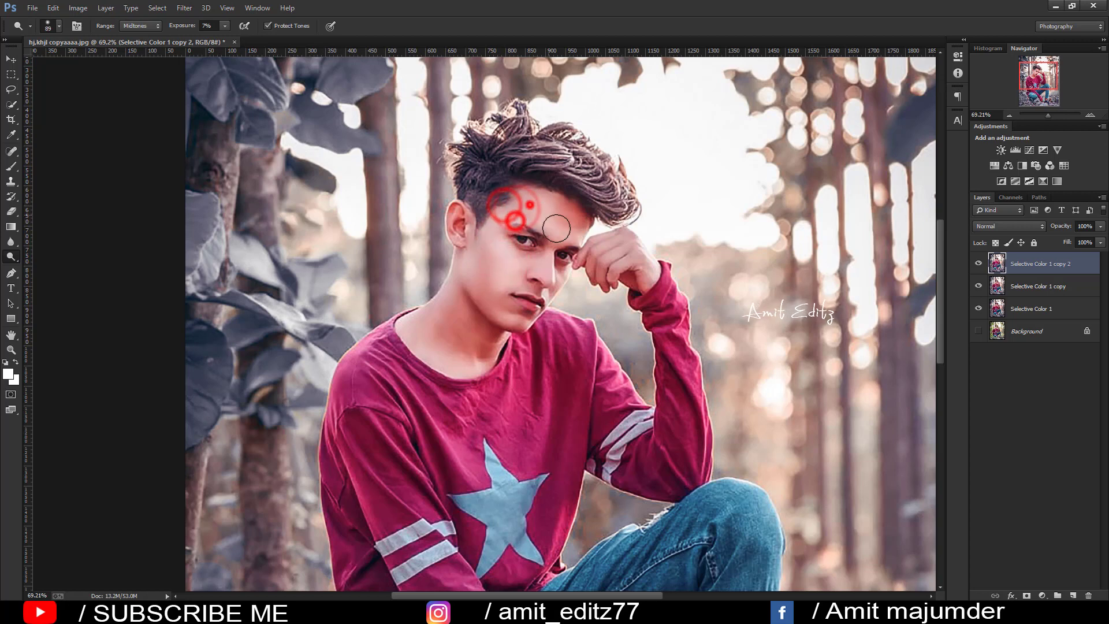
{"action": "mouse_move", "coordinate": [478, 262]}
{"action": "left_mouse_down"}
{"action": "mouse_move", "coordinate": [457, 289]}
{"action": "mouse_move", "coordinate": [504, 330]}
{"action": "left_mouse_up"}
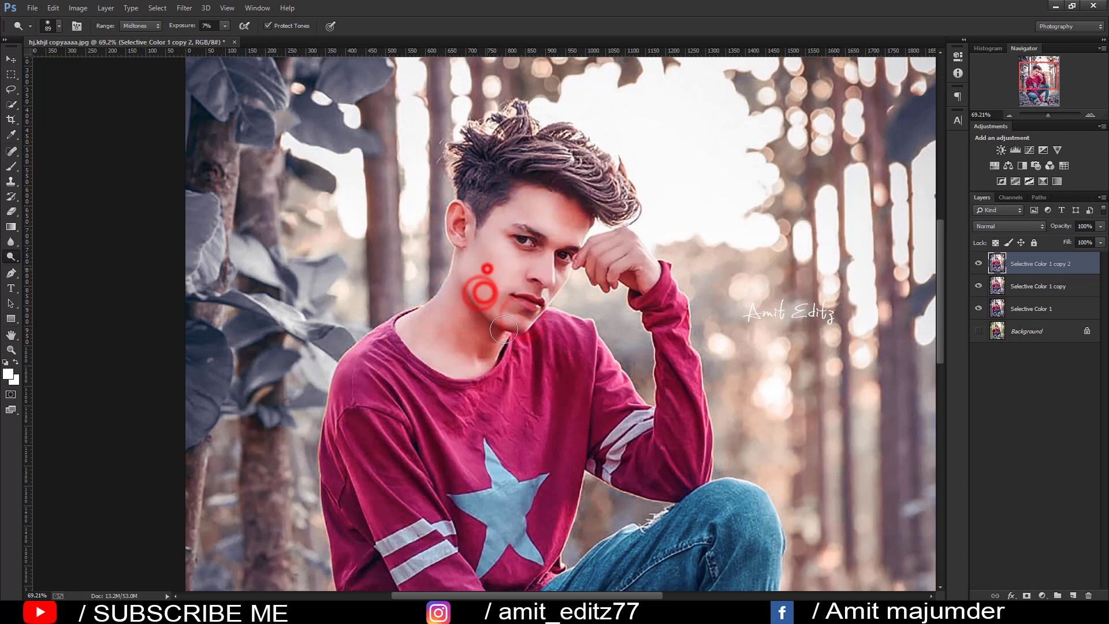
{"action": "mouse_move", "coordinate": [618, 254]}
{"action": "left_mouse_down"}
{"action": "mouse_move", "coordinate": [612, 236]}
{"action": "mouse_move", "coordinate": [629, 241]}
{"action": "left_mouse_up"}
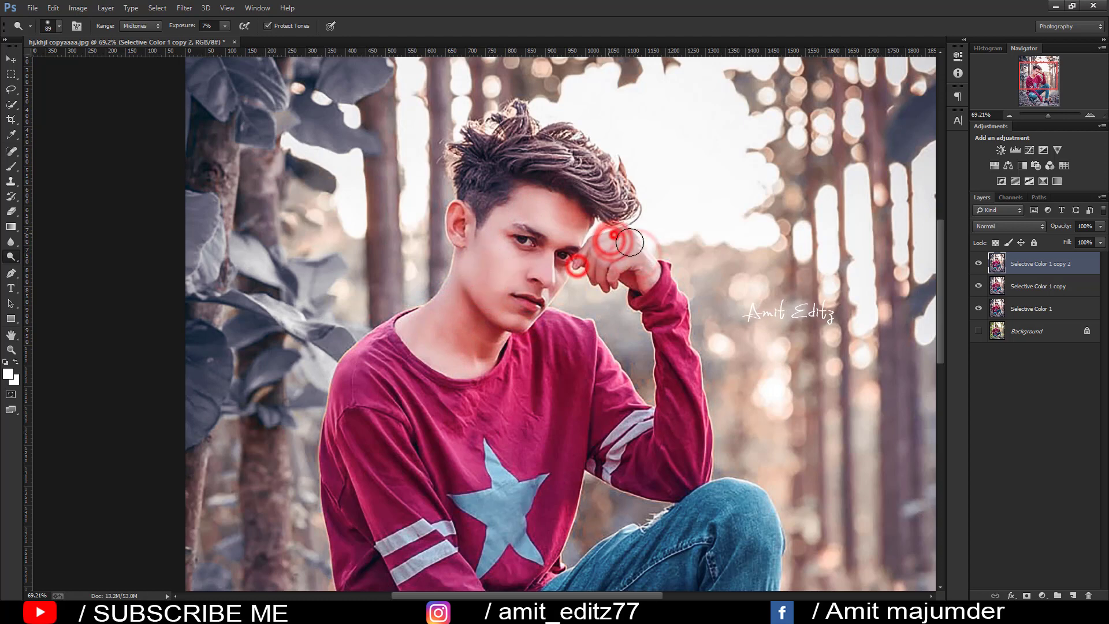
Dodge the sleeve and the jeans down to the knee.
{"action": "scroll", "coordinate": [629, 241], "scroll_direction": "down", "scroll_amount": 3}
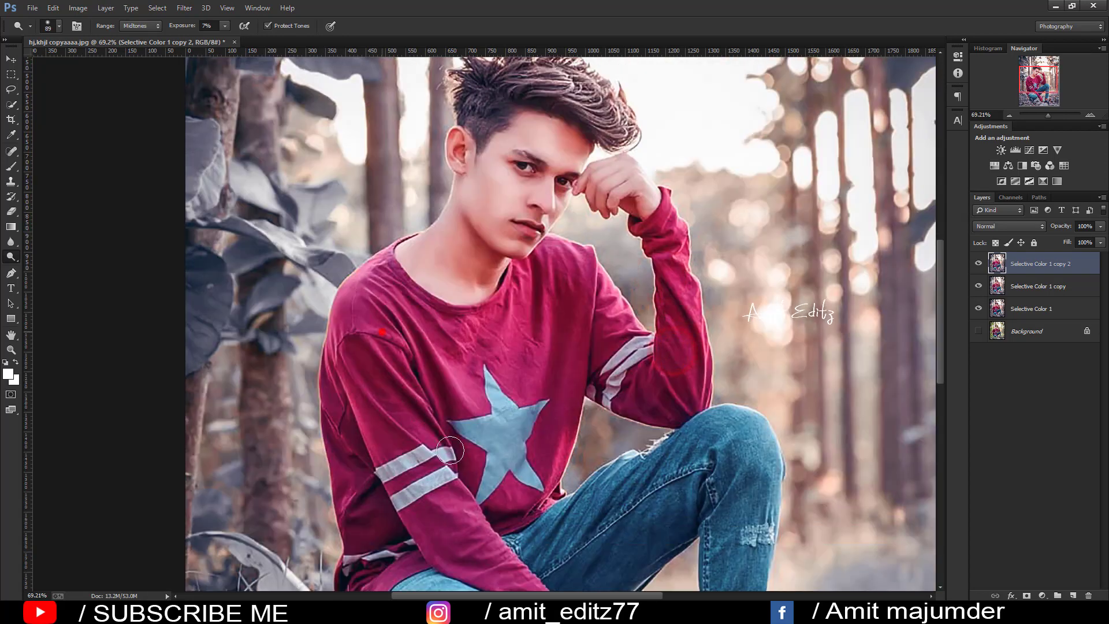
{"action": "scroll", "coordinate": [439, 462], "scroll_direction": "down", "scroll_amount": 3}
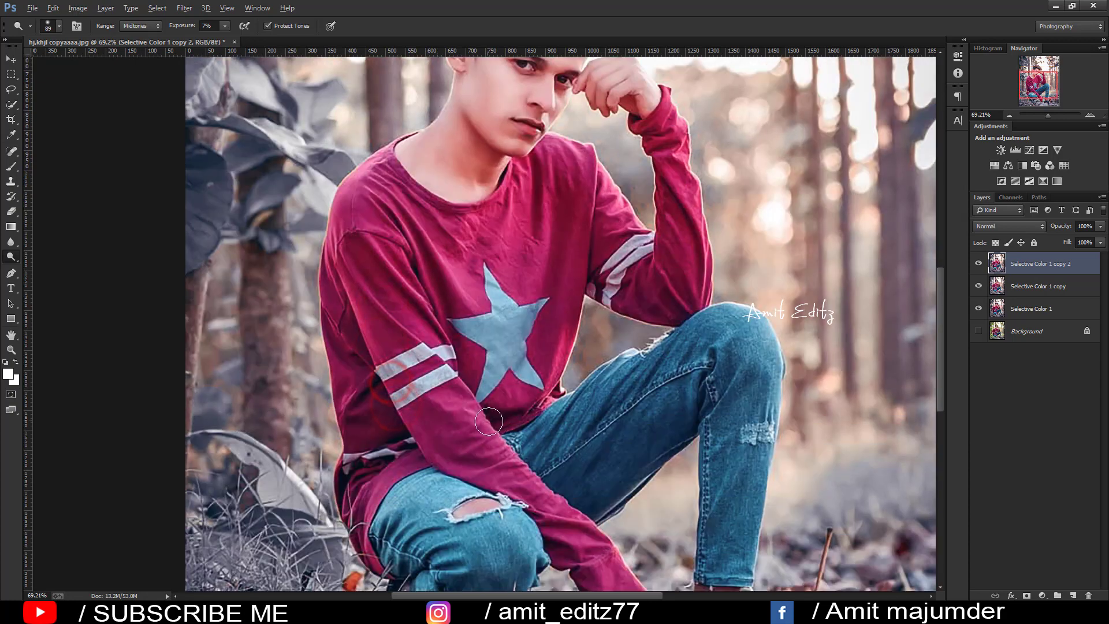
{"action": "left_click_drag", "start_coordinate": [455, 433], "coordinate": [586, 404]}
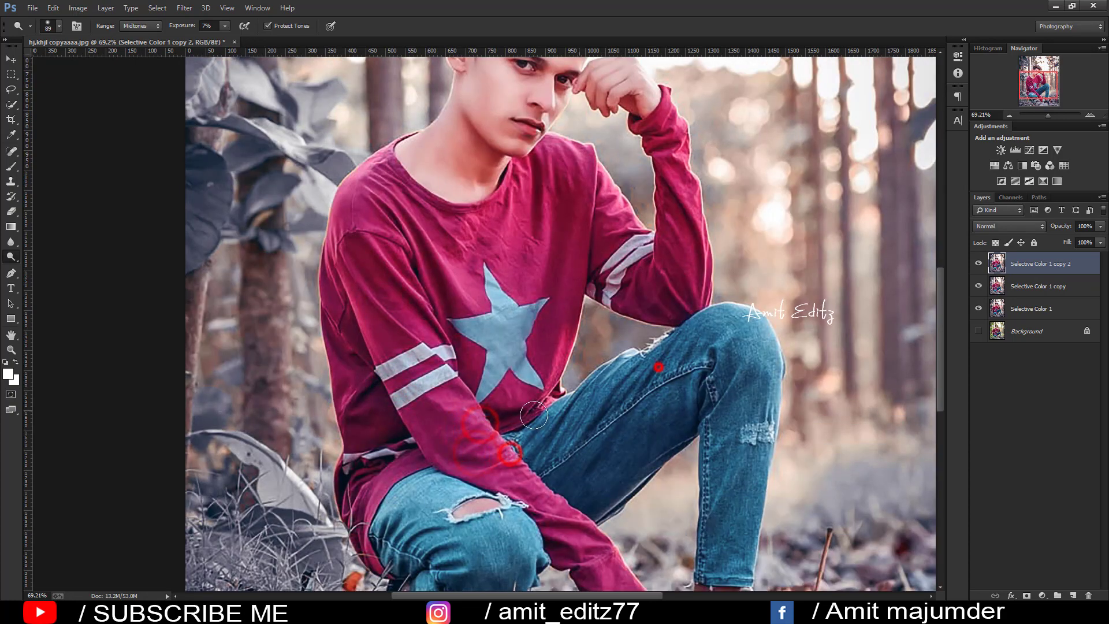
{"action": "mouse_move", "coordinate": [734, 320]}
{"action": "left_mouse_down"}
{"action": "mouse_move", "coordinate": [761, 347]}
{"action": "mouse_move", "coordinate": [750, 411]}
{"action": "left_mouse_up"}
{"action": "scroll", "coordinate": [578, 404], "scroll_direction": "down", "scroll_amount": 3}
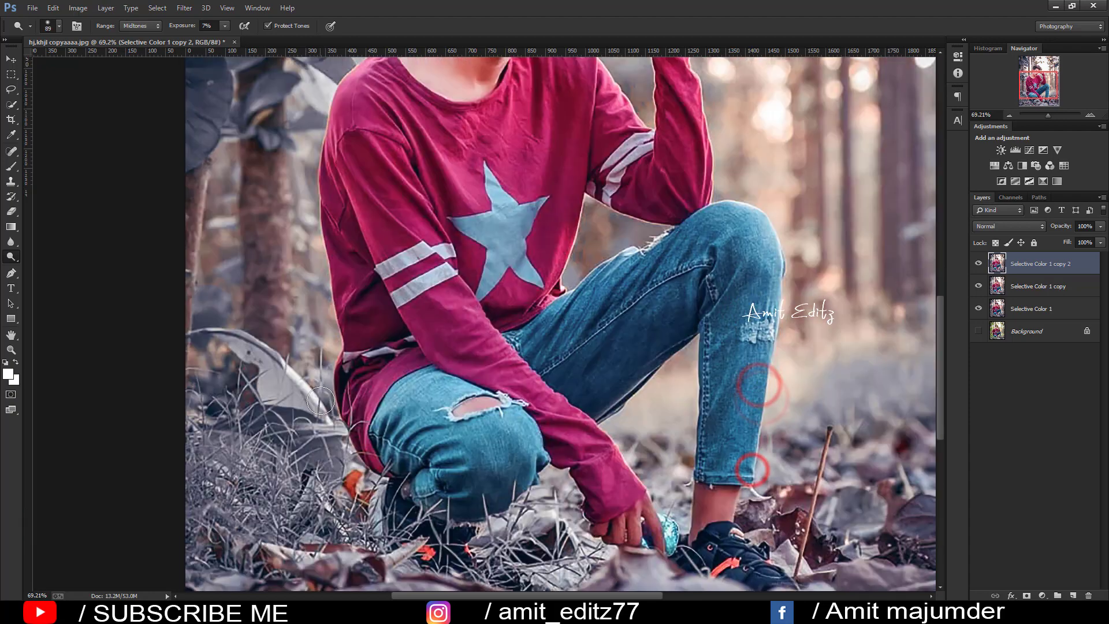
{"action": "scroll", "coordinate": [425, 396], "scroll_direction": "down", "scroll_amount": 2}
{"action": "left_click_drag", "start_coordinate": [482, 376], "coordinate": [483, 408]}
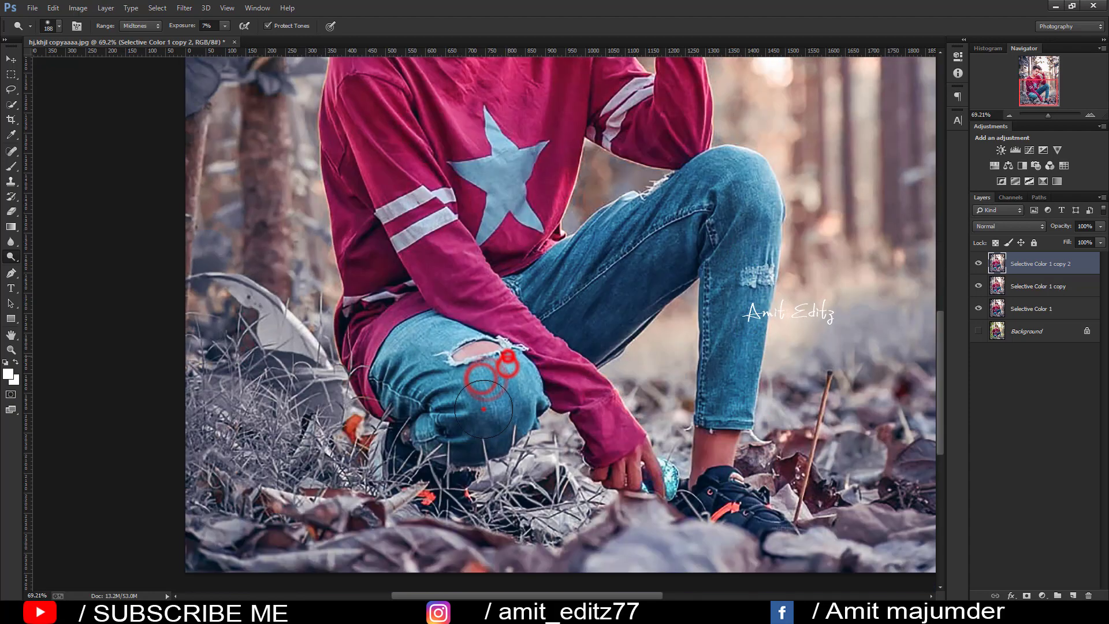
{"action": "left_click_drag", "start_coordinate": [353, 321], "coordinate": [383, 374]}
Dodge the skin around the eye to finish lightening the face.
{"action": "scroll", "coordinate": [381, 374], "scroll_direction": "up", "scroll_amount": 3}
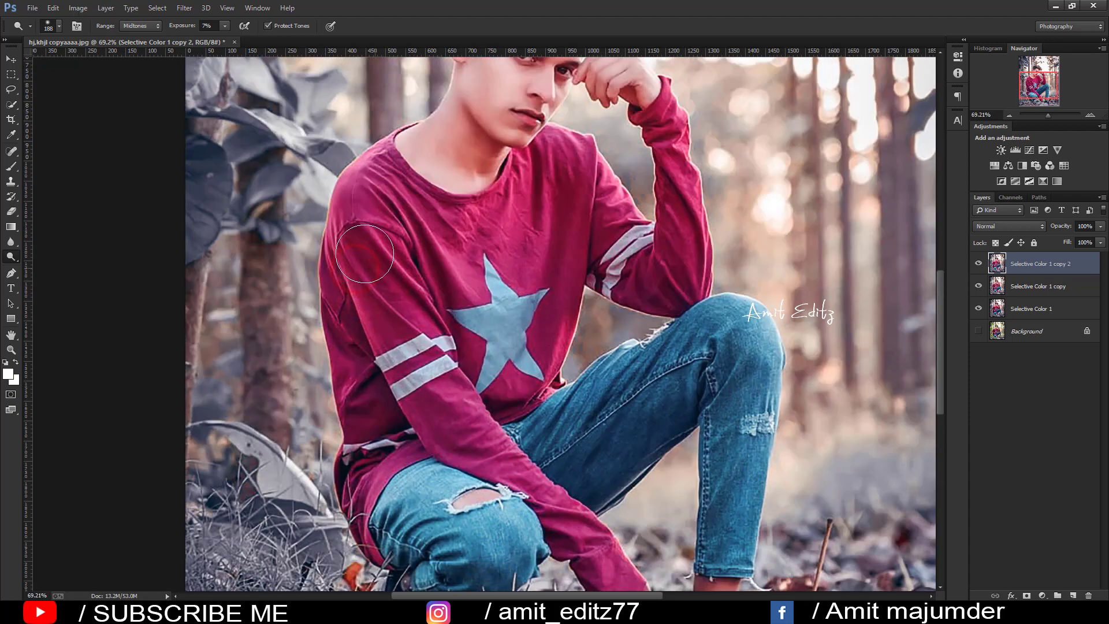
{"action": "left_click_drag", "start_coordinate": [364, 254], "coordinate": [347, 191]}
{"action": "scroll", "coordinate": [398, 168], "scroll_direction": "up", "scroll_amount": 3}
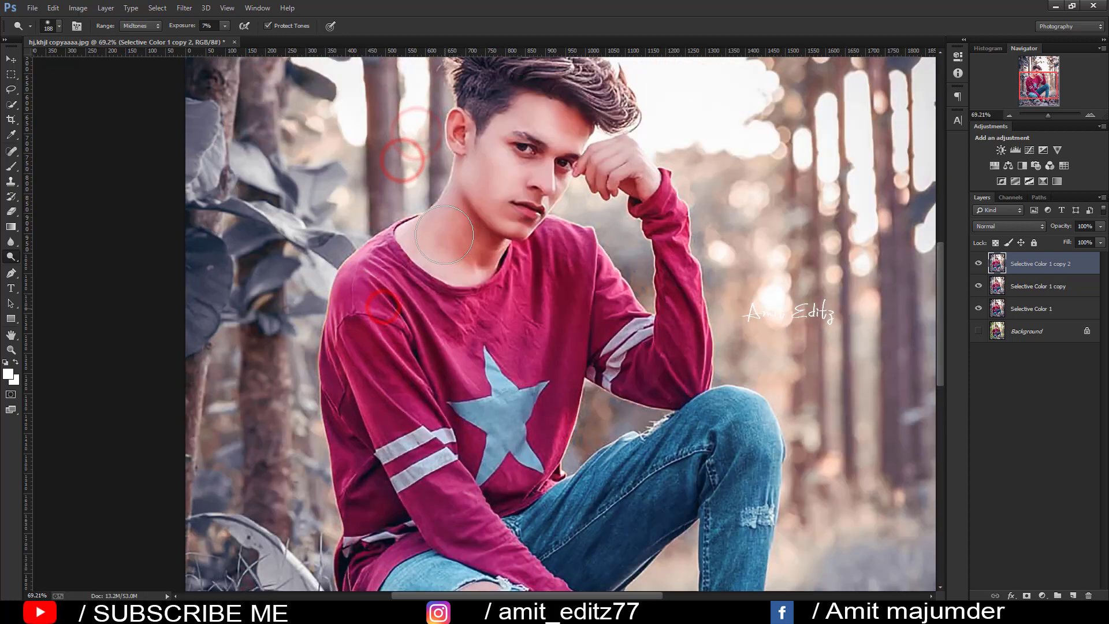
{"action": "left_click_drag", "start_coordinate": [488, 220], "coordinate": [500, 213]}
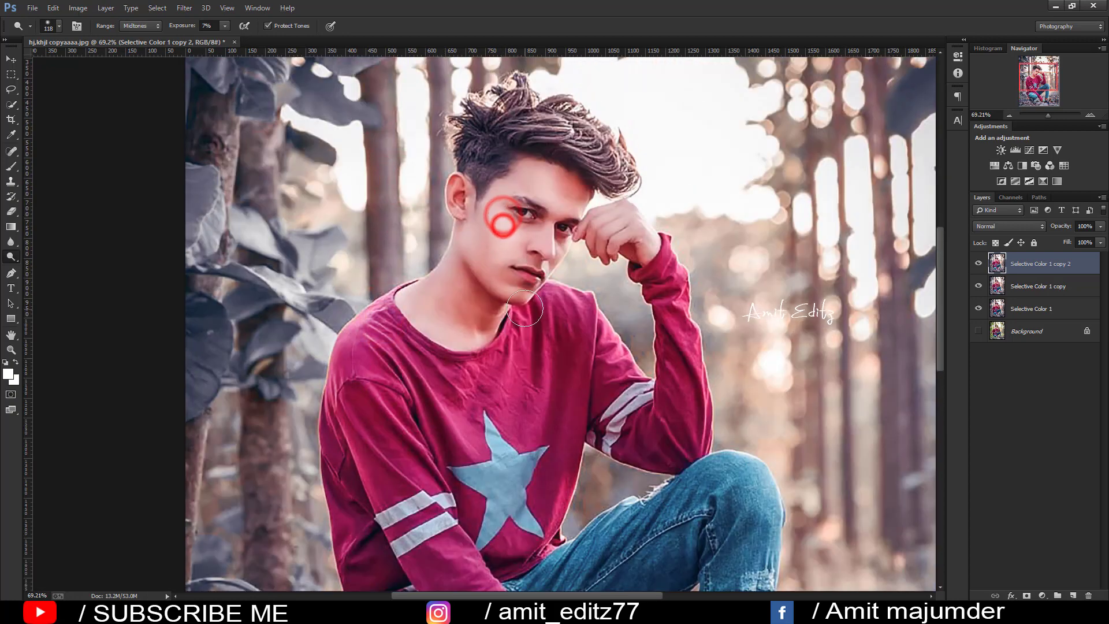
{"action": "scroll", "coordinate": [508, 219], "scroll_direction": "down", "scroll_amount": 3}
{"action": "scroll", "coordinate": [525, 309], "scroll_direction": "up", "scroll_amount": 1}
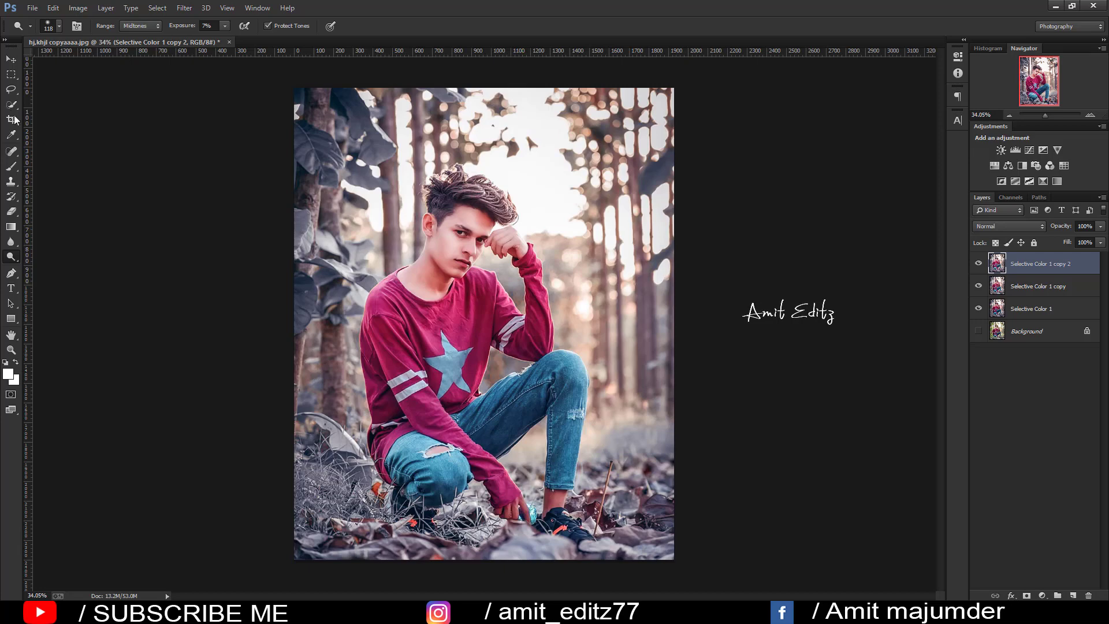
{"action": "left_click", "coordinate": [11, 60]}
{"action": "scroll", "coordinate": [478, 325], "scroll_direction": "up", "scroll_amount": 1}
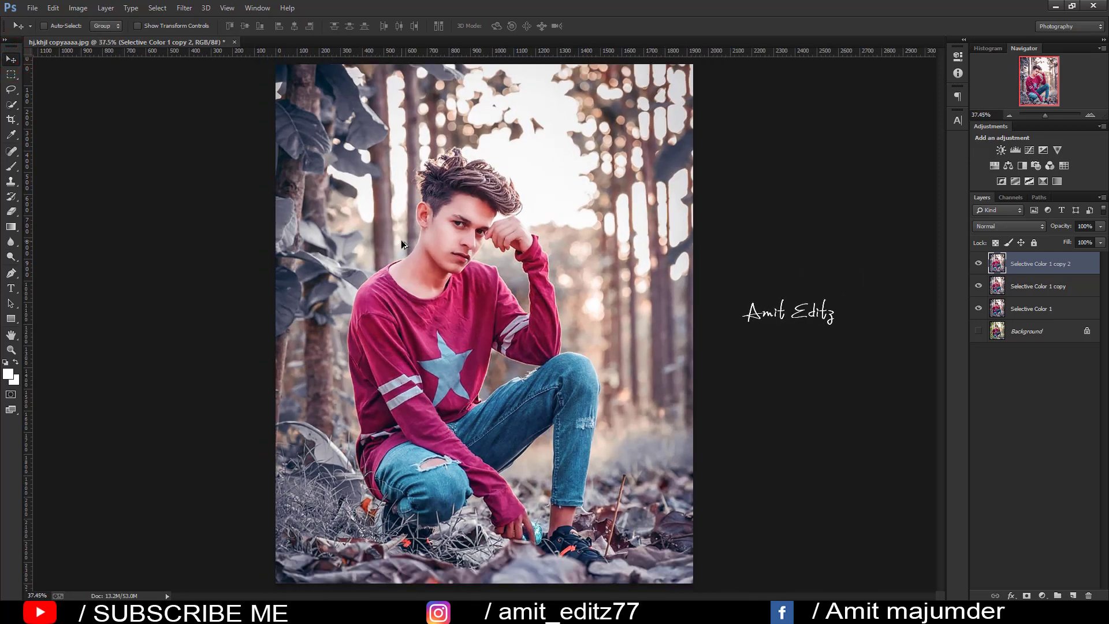
Bring the S.R (22) radial gradient image into the portrait as a new layer.
{"action": "left_click", "coordinate": [30, 11]}
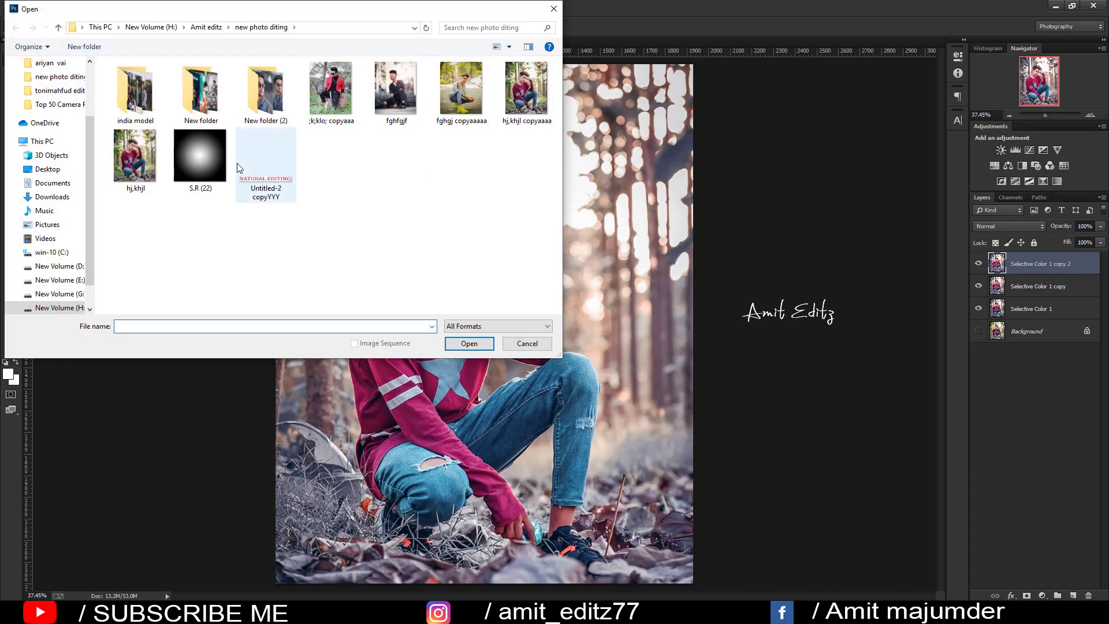
{"action": "left_click", "coordinate": [200, 156]}
{"action": "left_click", "coordinate": [467, 344]}
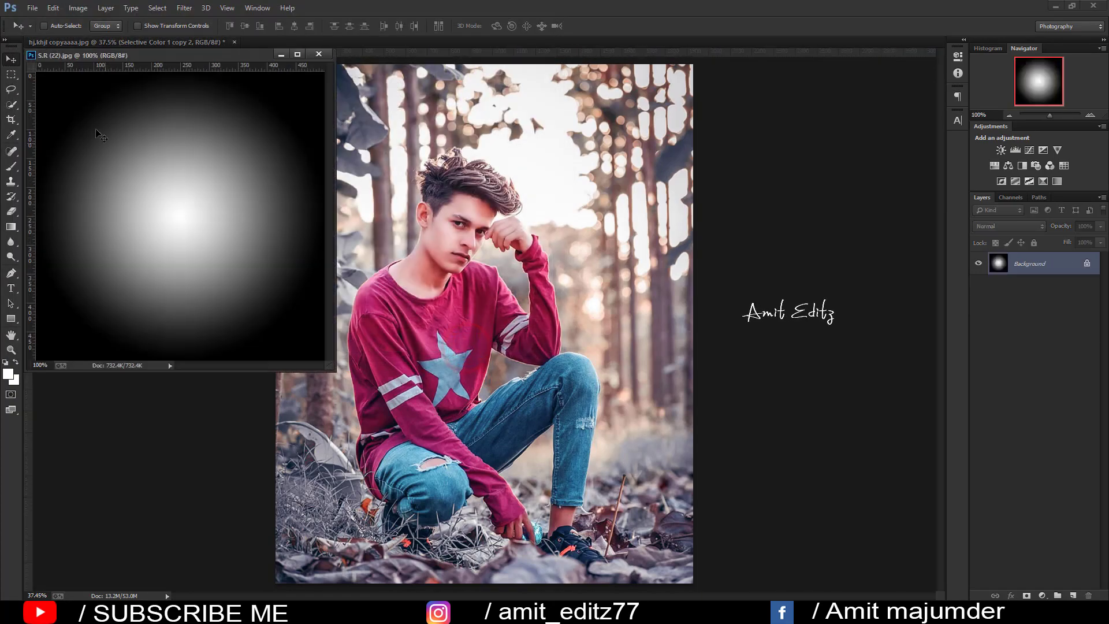
{"action": "left_click_drag", "start_coordinate": [287, 180], "coordinate": [622, 209]}
{"action": "left_click", "coordinate": [318, 54]}
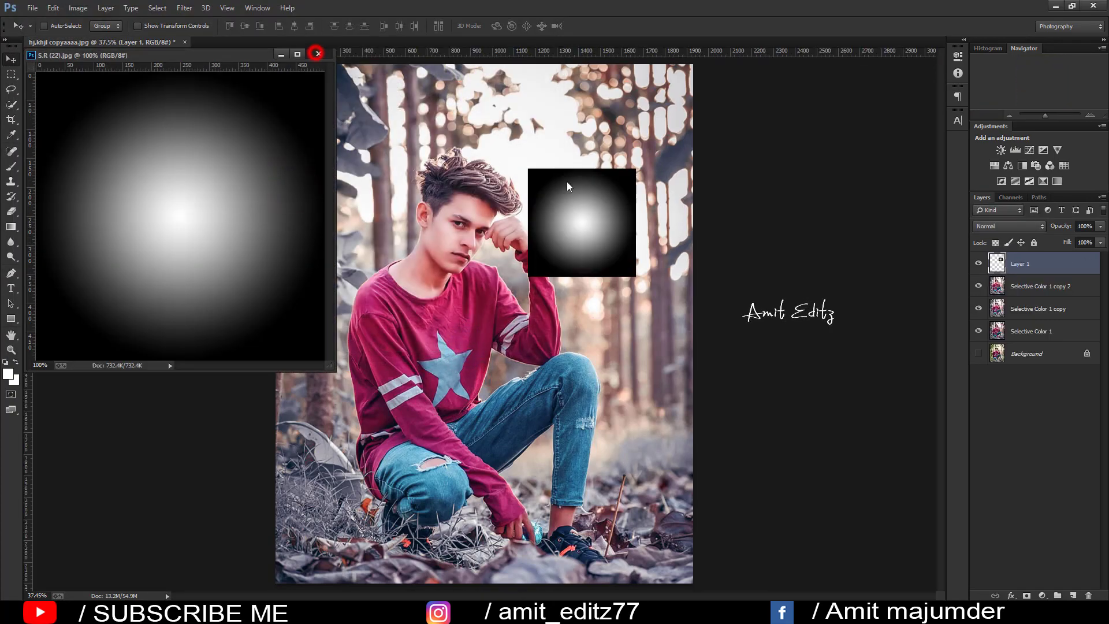
Set the glow layer to Screen, place it behind the head, and enlarge it to 215.2%.
{"action": "left_click", "coordinate": [1002, 224]}
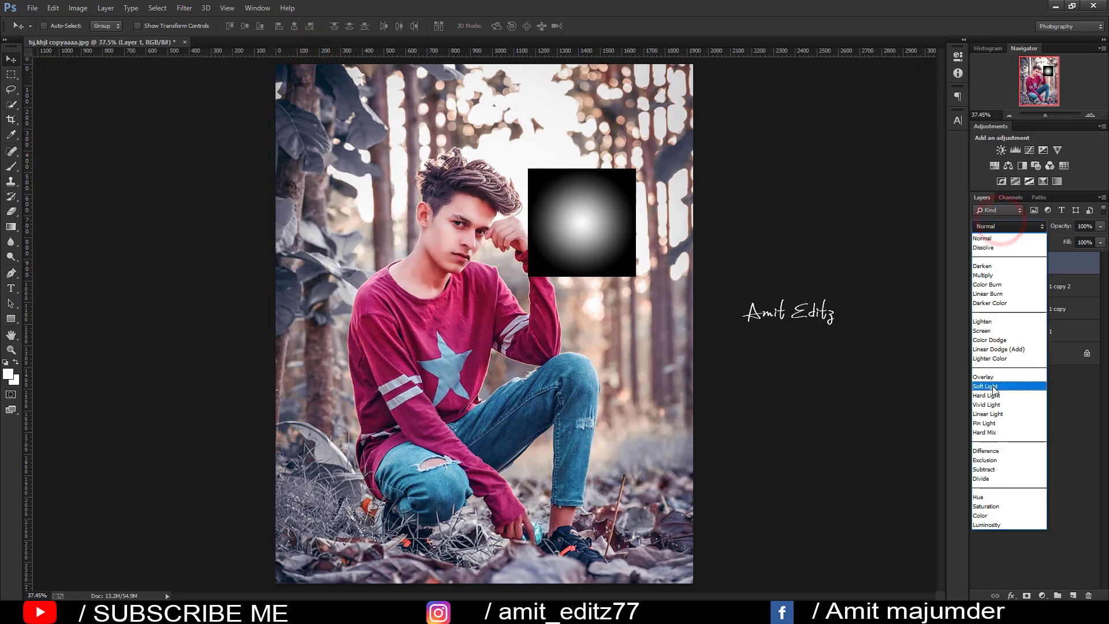
{"action": "left_click", "coordinate": [996, 331]}
{"action": "mouse_move", "coordinate": [648, 260]}
{"action": "left_mouse_down"}
{"action": "mouse_move", "coordinate": [635, 254]}
{"action": "mouse_move", "coordinate": [625, 277]}
{"action": "mouse_move", "coordinate": [656, 269]}
{"action": "mouse_move", "coordinate": [675, 318]}
{"action": "mouse_move", "coordinate": [650, 297]}
{"action": "left_mouse_up"}
{"action": "key", "text": "ctrl+t"}
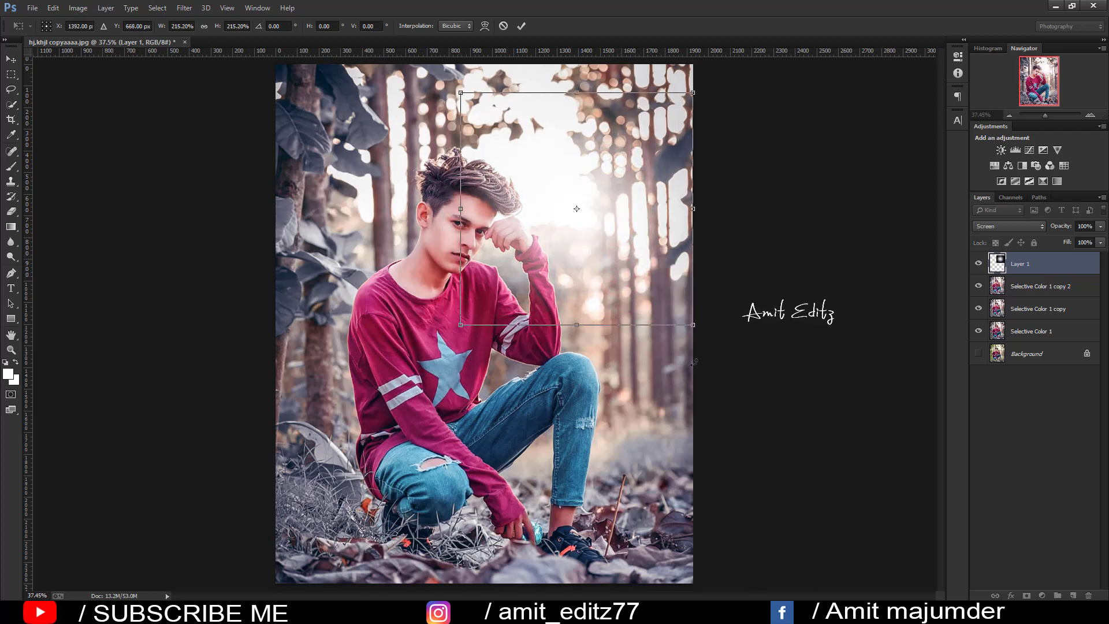
{"action": "key", "text": "Return"}
{"action": "scroll", "coordinate": [715, 369], "scroll_direction": "down", "scroll_amount": 2}
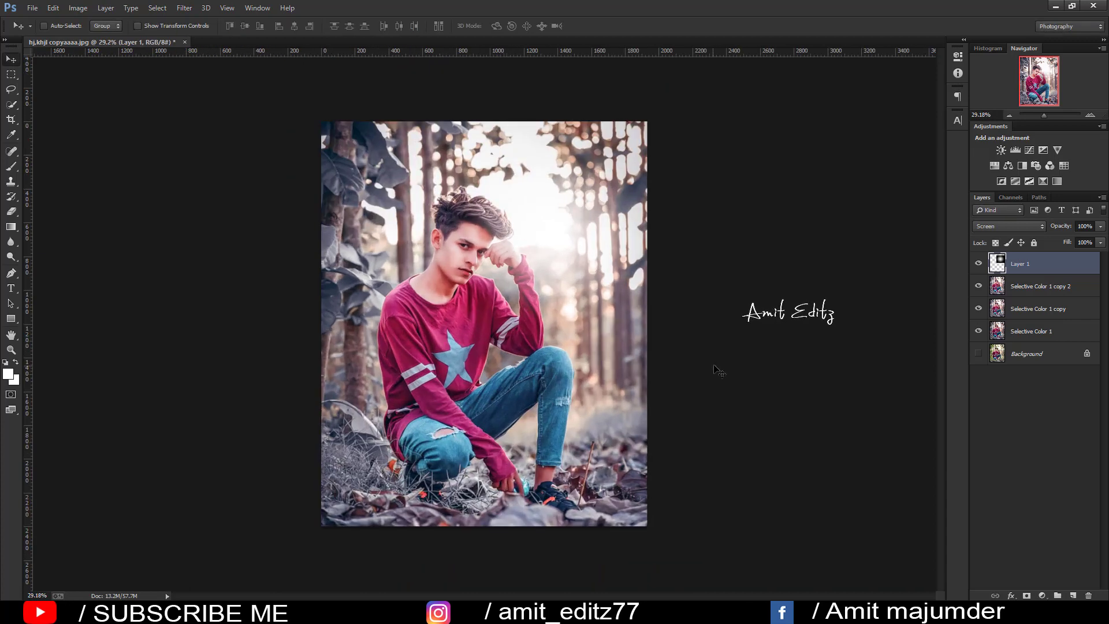
Merge the three Selective Color layers into Layer 1 and duplicate it.
{"action": "left_click", "coordinate": [1044, 287], "text": "ctrl"}
{"action": "left_click", "coordinate": [1040, 309], "text": "ctrl"}
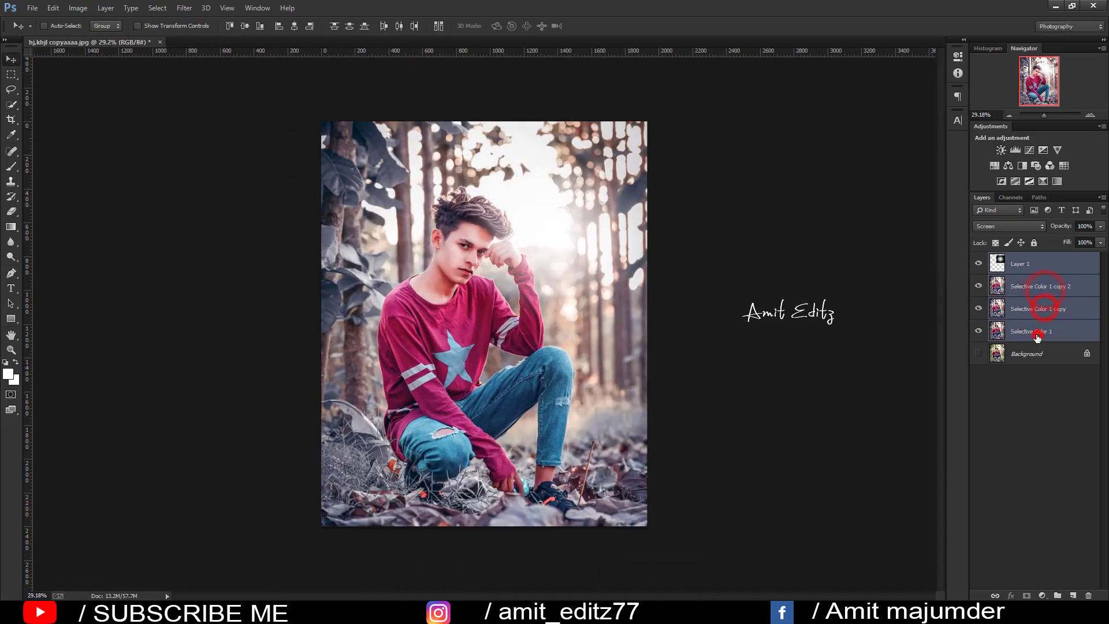
{"action": "left_click", "coordinate": [1036, 332], "text": "ctrl"}
{"action": "right_click", "coordinate": [1036, 333]}
{"action": "left_click", "coordinate": [924, 431]}
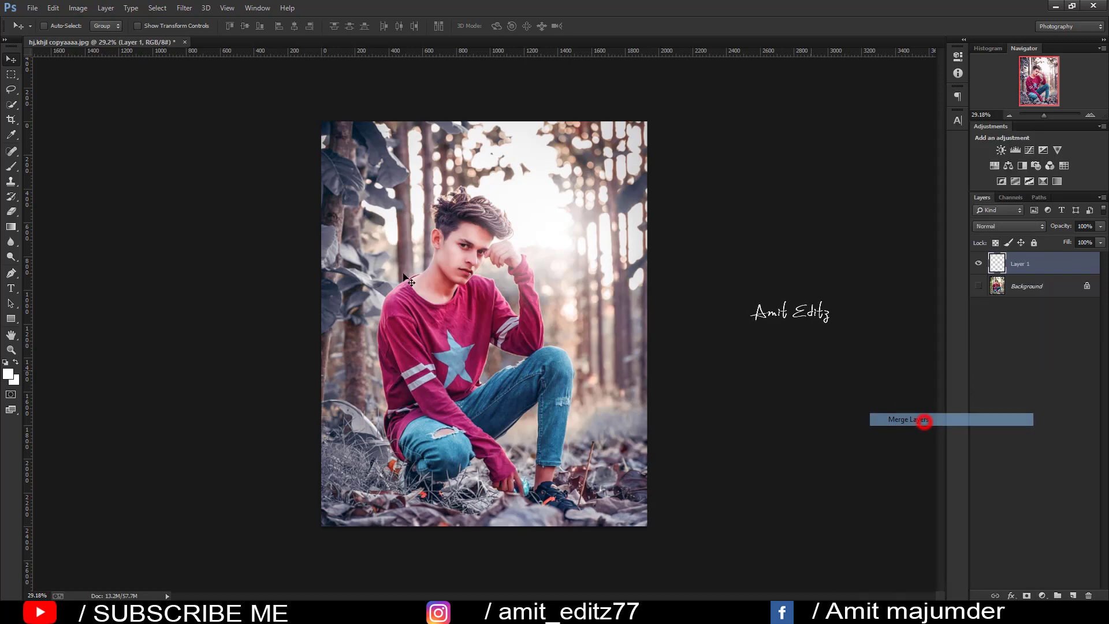
{"action": "left_click", "coordinate": [11, 119]}
{"action": "left_click", "coordinate": [391, 265]}
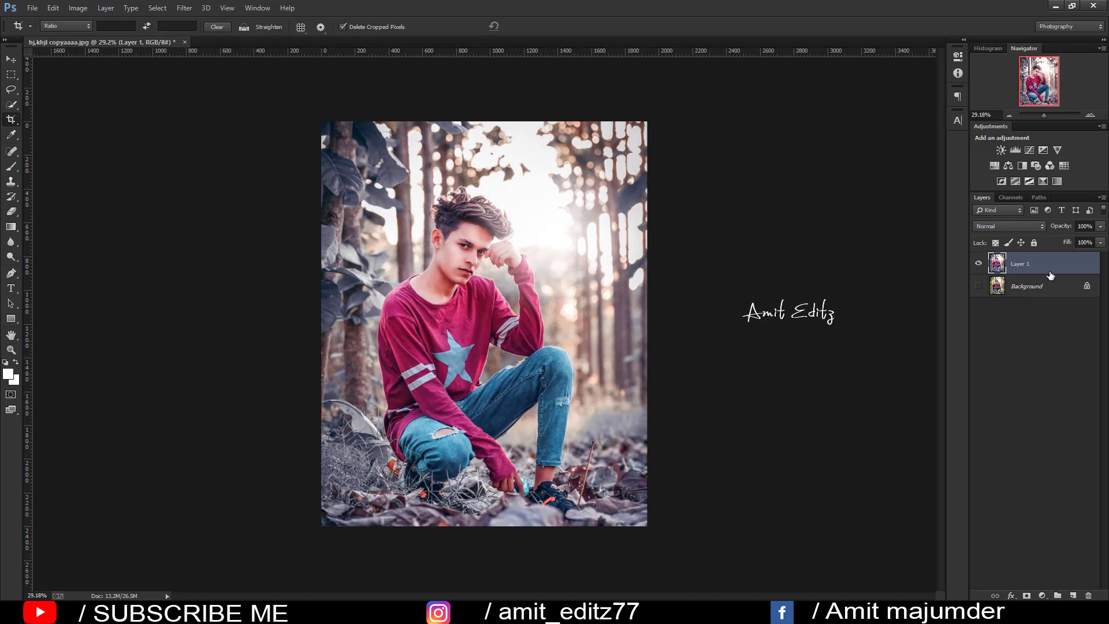
{"action": "left_click_drag", "start_coordinate": [1050, 270], "coordinate": [1069, 593]}
In Camera Raw, cool Temperature to -1 and adjust the Blue and Green Primary hues.
{"action": "left_click", "coordinate": [184, 7]}
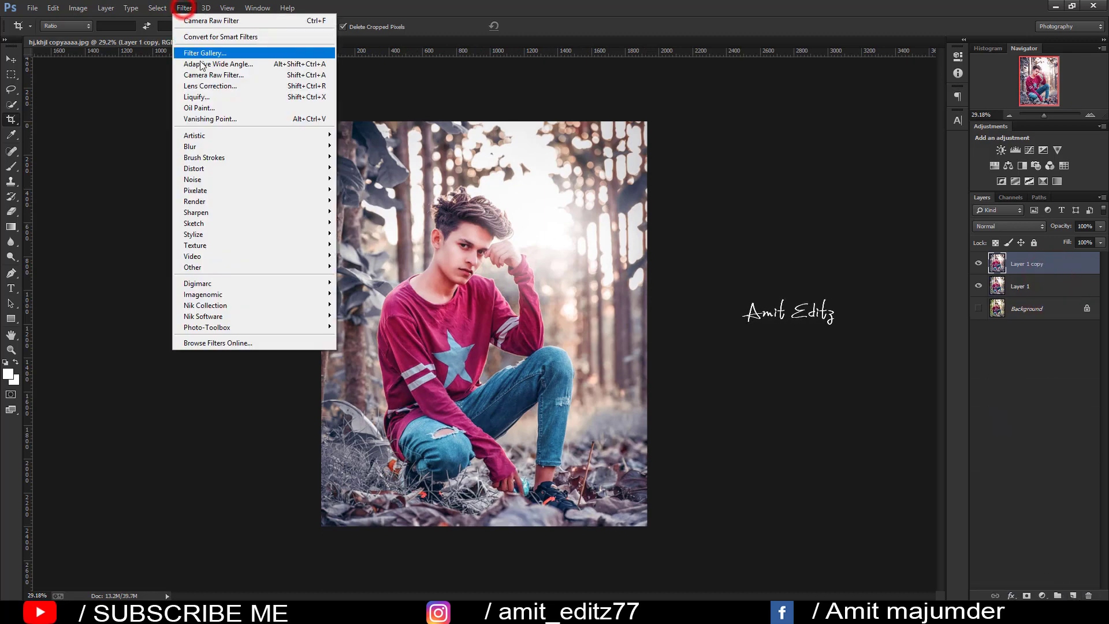
{"action": "left_click", "coordinate": [203, 74]}
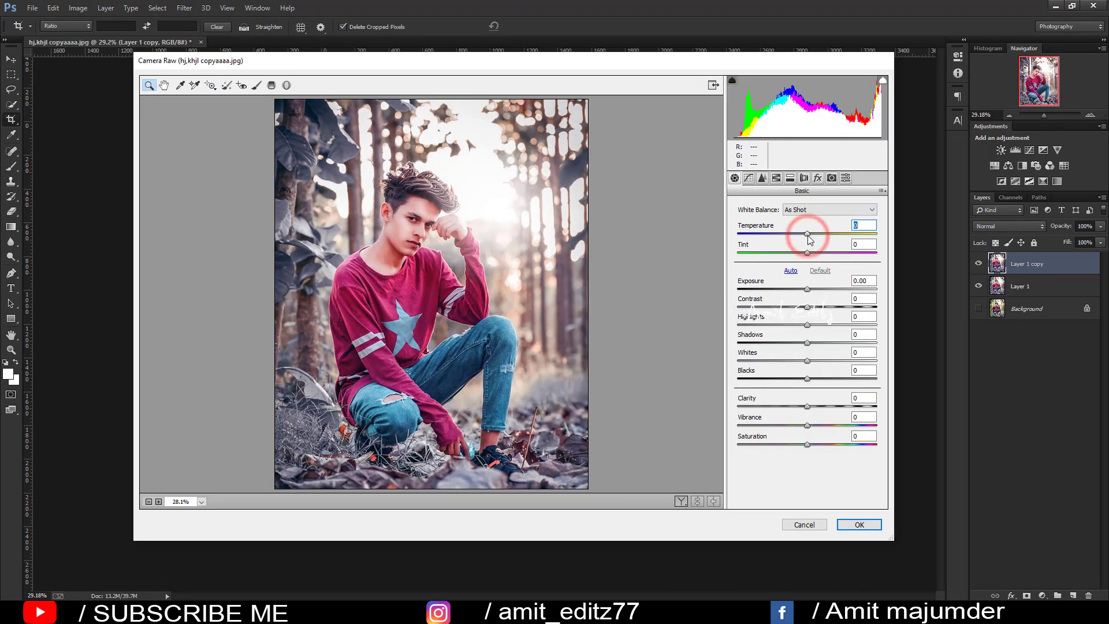
{"action": "left_click_drag", "start_coordinate": [809, 239], "coordinate": [809, 241]}
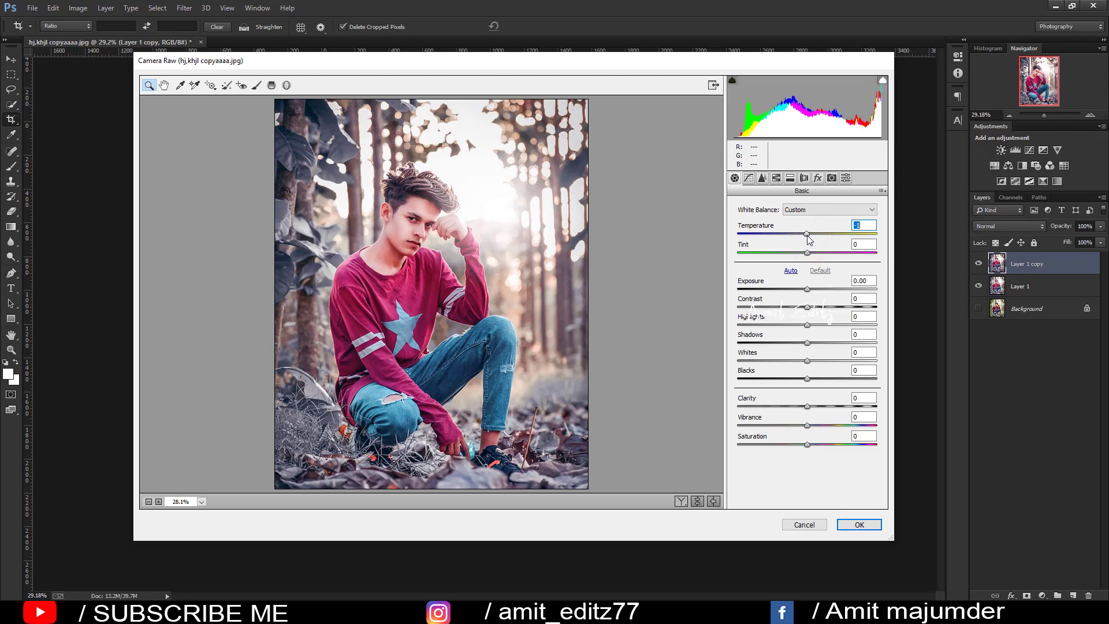
{"action": "left_click", "coordinate": [831, 178]}
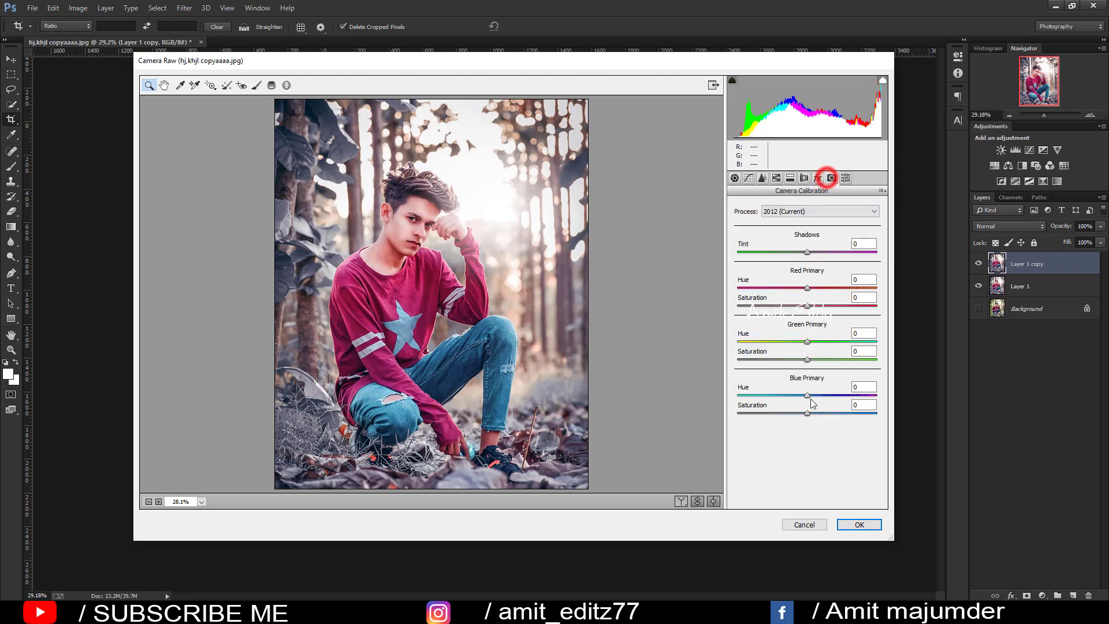
{"action": "mouse_move", "coordinate": [807, 395]}
{"action": "left_mouse_down"}
{"action": "mouse_move", "coordinate": [792, 395]}
{"action": "mouse_move", "coordinate": [813, 412]}
{"action": "left_mouse_up"}
{"action": "left_click_drag", "start_coordinate": [806, 343], "coordinate": [782, 342]}
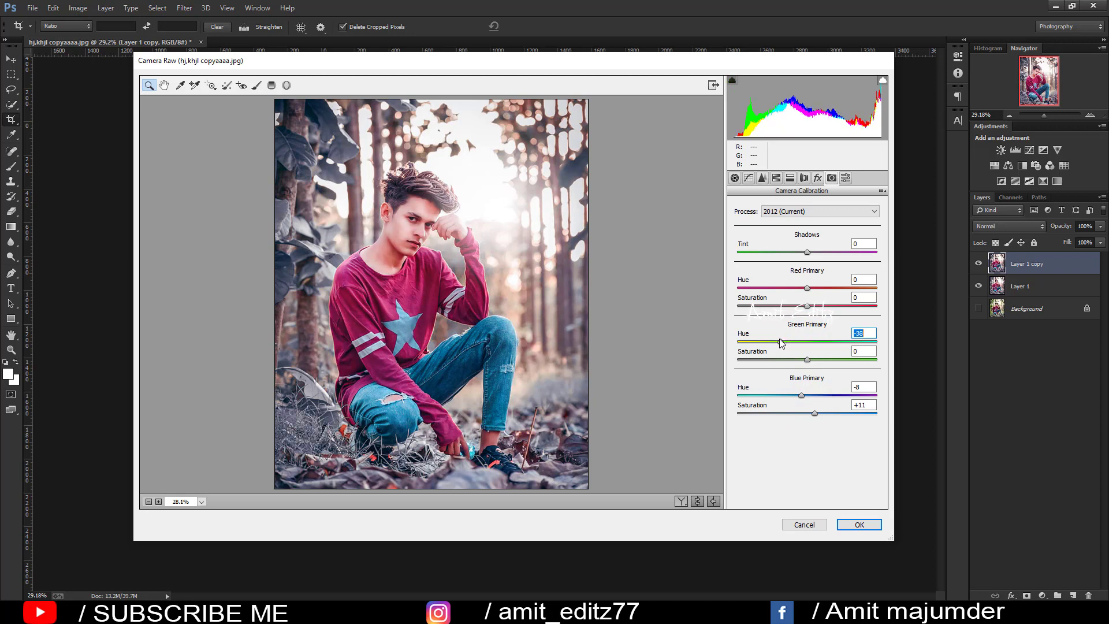
{"action": "mouse_move", "coordinate": [801, 343]}
{"action": "left_mouse_down"}
{"action": "mouse_move", "coordinate": [832, 348]}
{"action": "mouse_move", "coordinate": [819, 359]}
{"action": "left_mouse_up"}
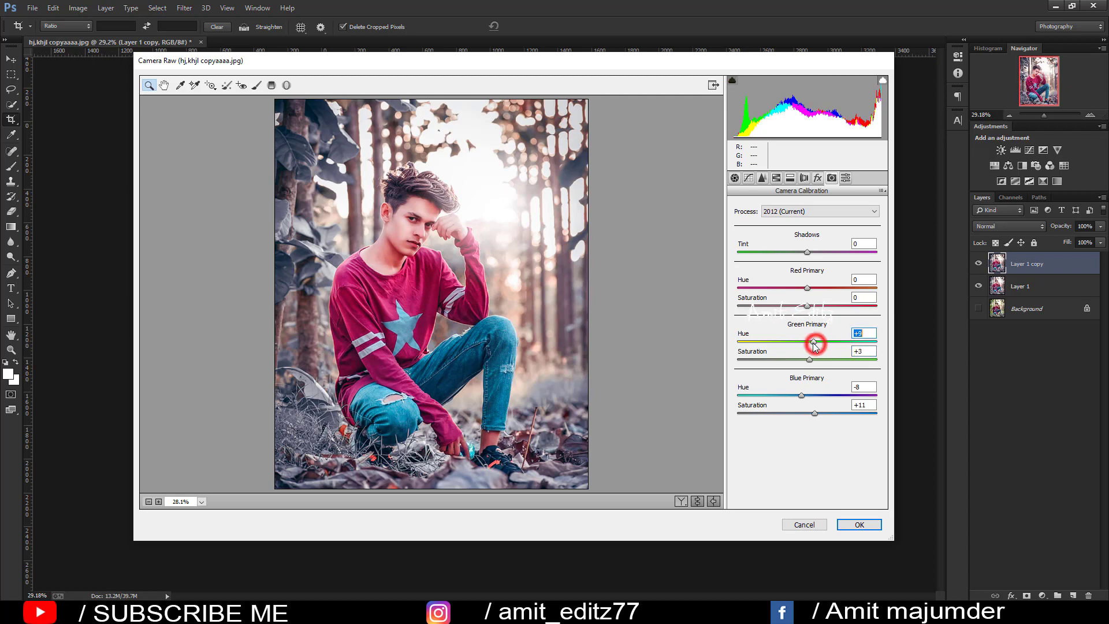
Adjust sharpening, lower Clarity to -4, apply the pass, and duplicate the layer.
{"action": "left_click", "coordinate": [763, 177]}
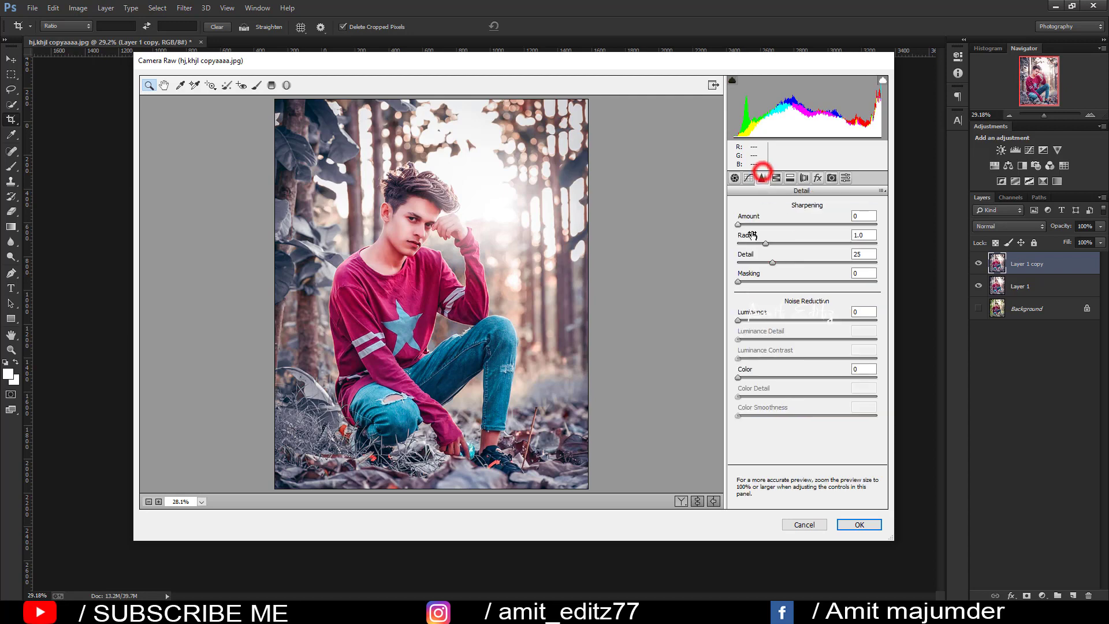
{"action": "left_click", "coordinate": [750, 223]}
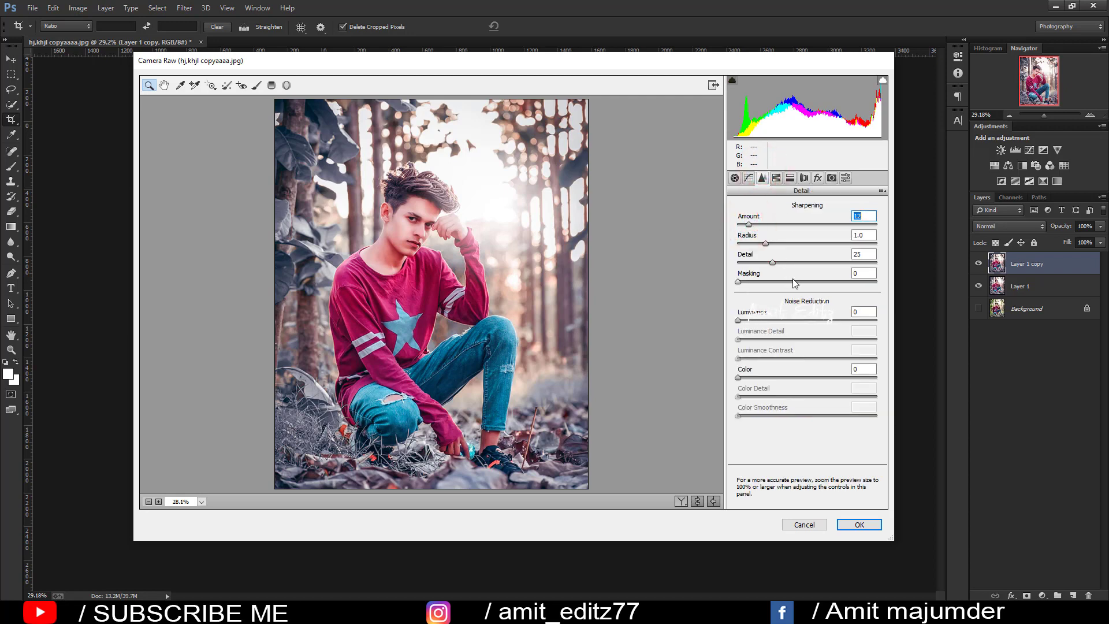
{"action": "left_click", "coordinate": [734, 178]}
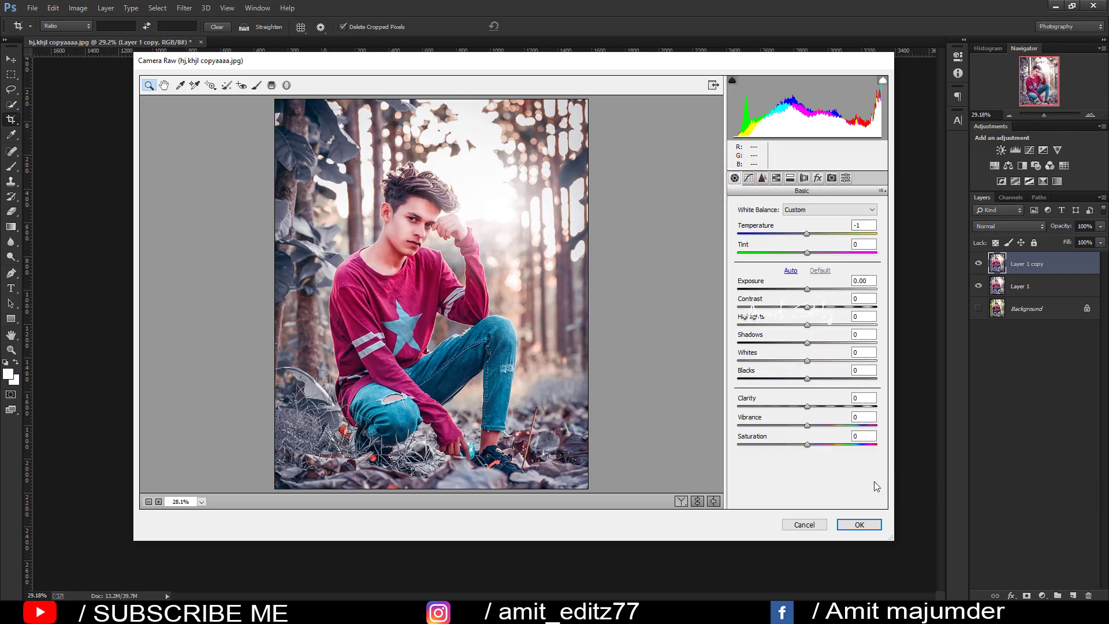
{"action": "left_click_drag", "start_coordinate": [796, 405], "coordinate": [804, 407]}
{"action": "left_click", "coordinate": [866, 525]}
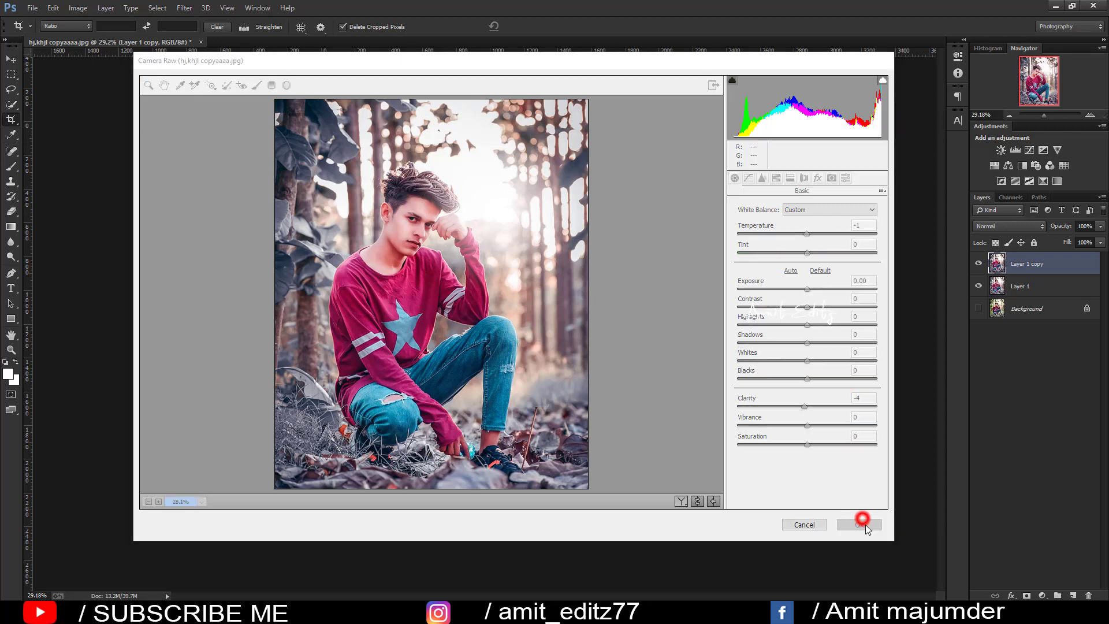
{"action": "mouse_move", "coordinate": [1054, 269]}
{"action": "left_mouse_down"}
{"action": "mouse_move", "coordinate": [1056, 571]}
{"action": "mouse_move", "coordinate": [1072, 595]}
{"action": "left_mouse_up"}
Create a Selective Color adjustment with Blacks at Cyan +6, Magenta +1, Yellow +1, Black +1.
{"action": "left_click", "coordinate": [1042, 595]}
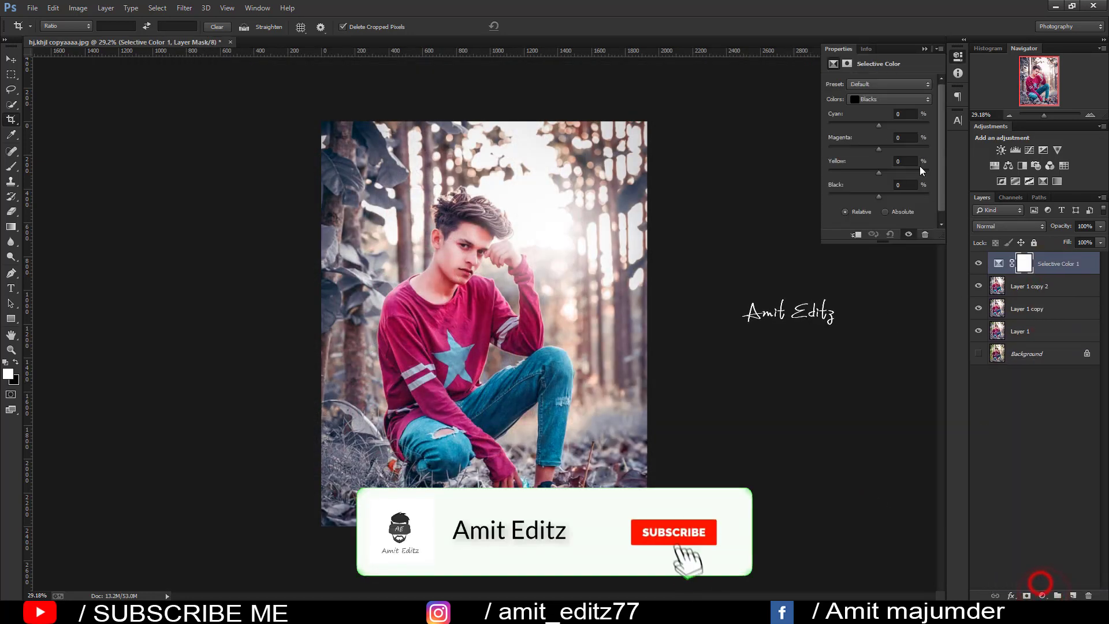
{"action": "mouse_move", "coordinate": [879, 125]}
{"action": "left_mouse_down"}
{"action": "mouse_move", "coordinate": [892, 128]}
{"action": "mouse_move", "coordinate": [877, 149]}
{"action": "left_mouse_up"}
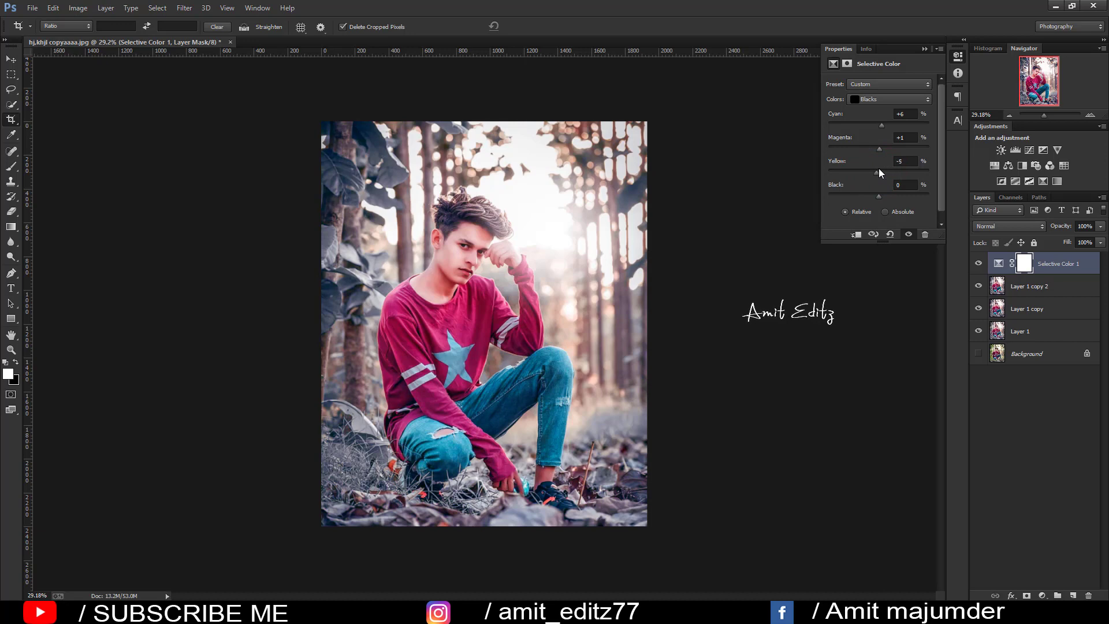
{"action": "left_click_drag", "start_coordinate": [879, 169], "coordinate": [888, 196]}
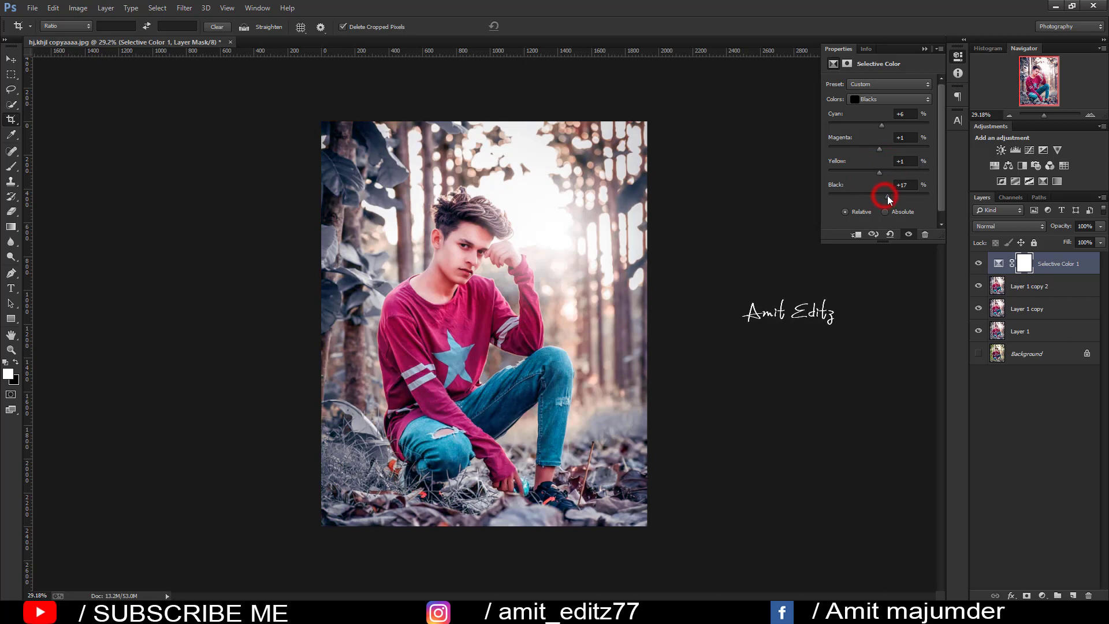
{"action": "left_click_drag", "start_coordinate": [881, 196], "coordinate": [878, 195]}
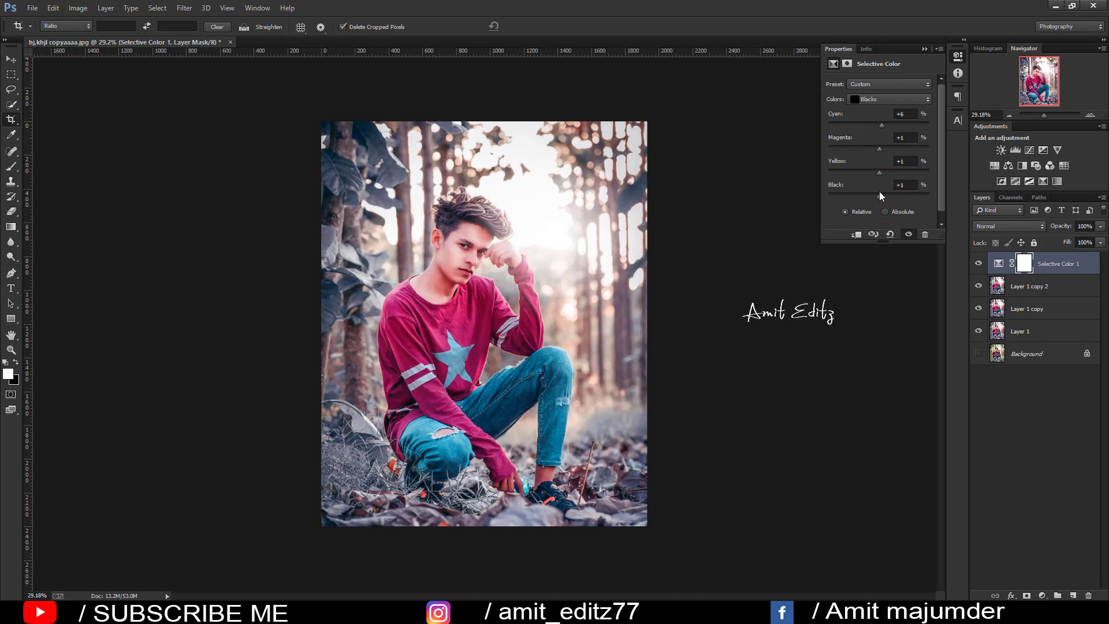
{"action": "left_click", "coordinate": [905, 185]}
Merge Selective Color 1 with Layer 1 and its copies, then duplicate the merged layer.
{"action": "left_click", "coordinate": [925, 49]}
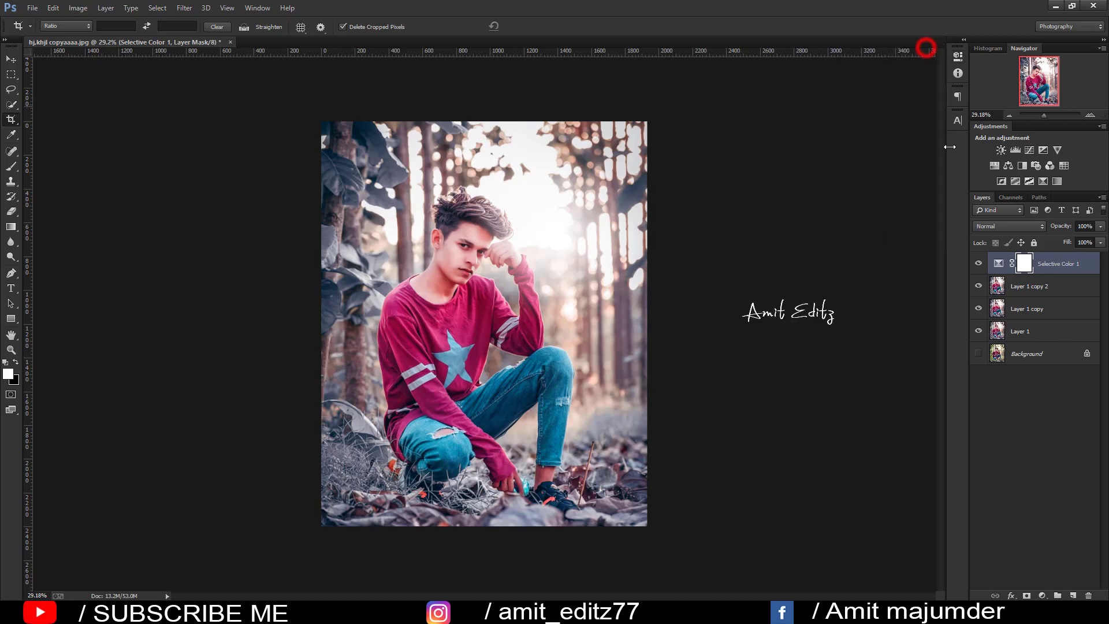
{"action": "left_click", "coordinate": [1039, 286], "text": "ctrl"}
{"action": "left_click", "coordinate": [1032, 312], "text": "ctrl"}
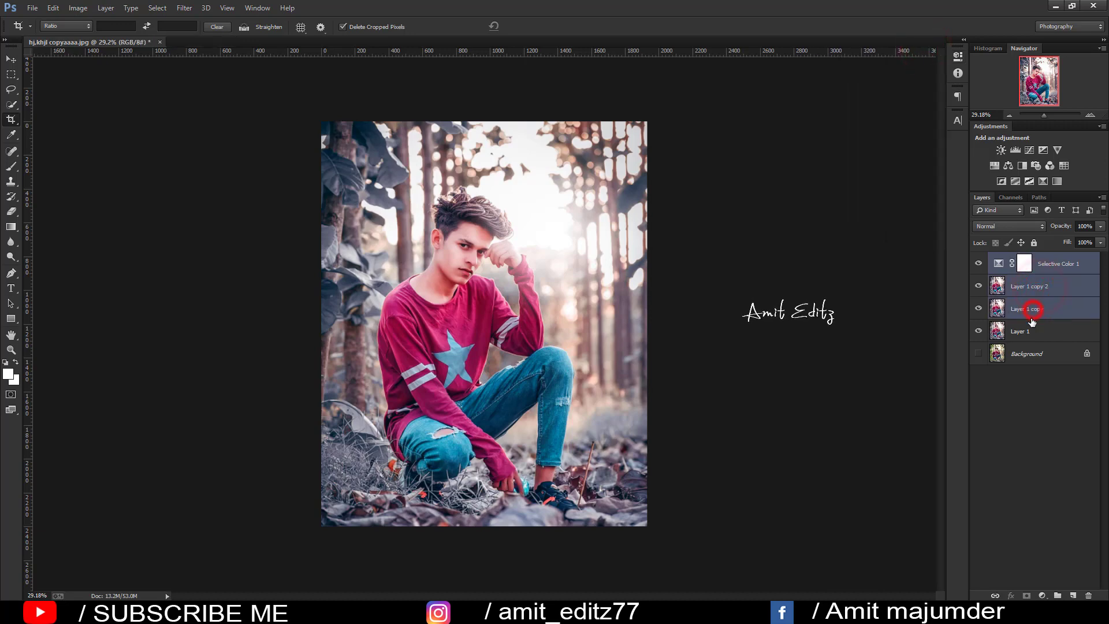
{"action": "left_click", "coordinate": [1027, 330], "text": "ctrl"}
{"action": "right_click", "coordinate": [1026, 329]}
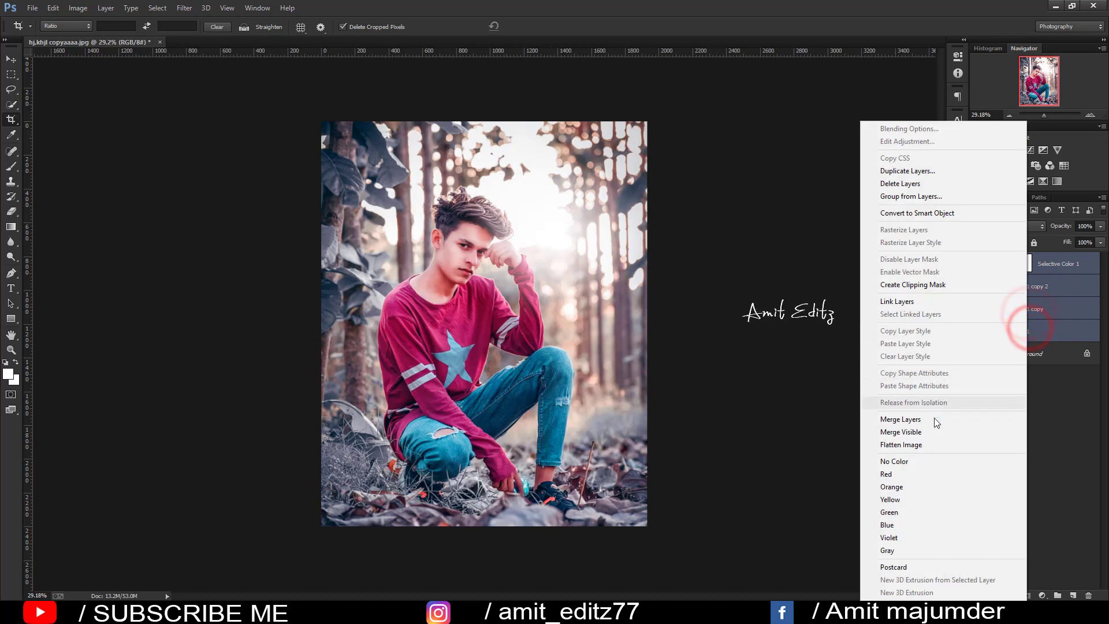
{"action": "left_click", "coordinate": [932, 420]}
{"action": "left_click_drag", "start_coordinate": [1034, 264], "coordinate": [1072, 595]}
Burn (Midtones, 6%, size 121) the cheek, forehead, neck, raised arm and shirt edge.
{"action": "left_click", "coordinate": [9, 263]}
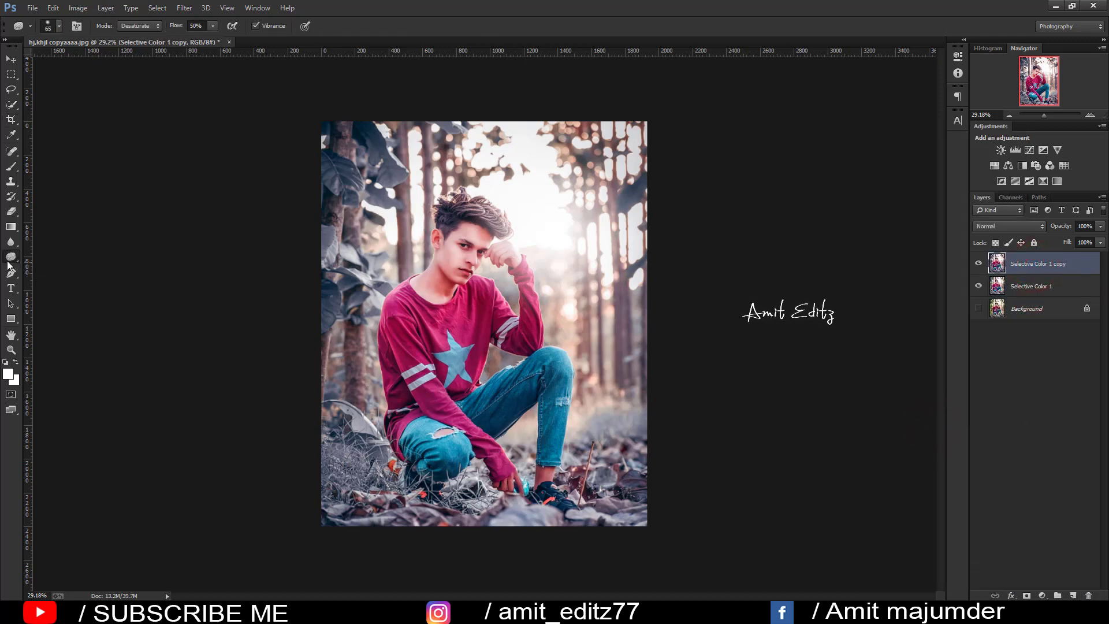
{"action": "left_click", "coordinate": [46, 268]}
{"action": "scroll", "coordinate": [366, 238], "scroll_direction": "up", "scroll_amount": 3}
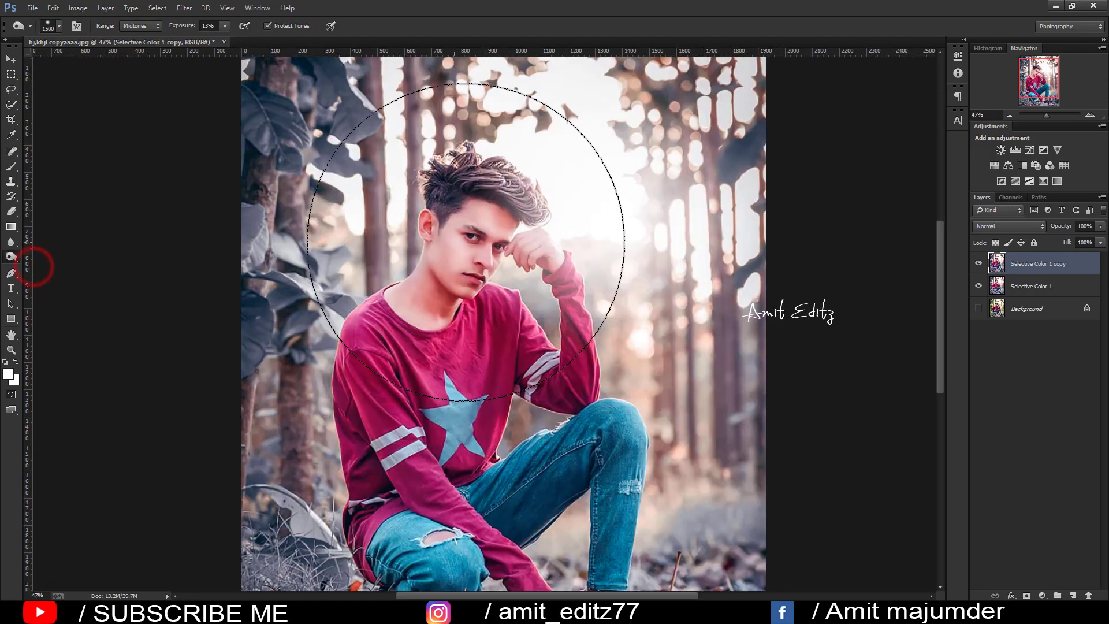
{"action": "left_click_drag", "start_coordinate": [366, 238], "coordinate": [263, 241]}
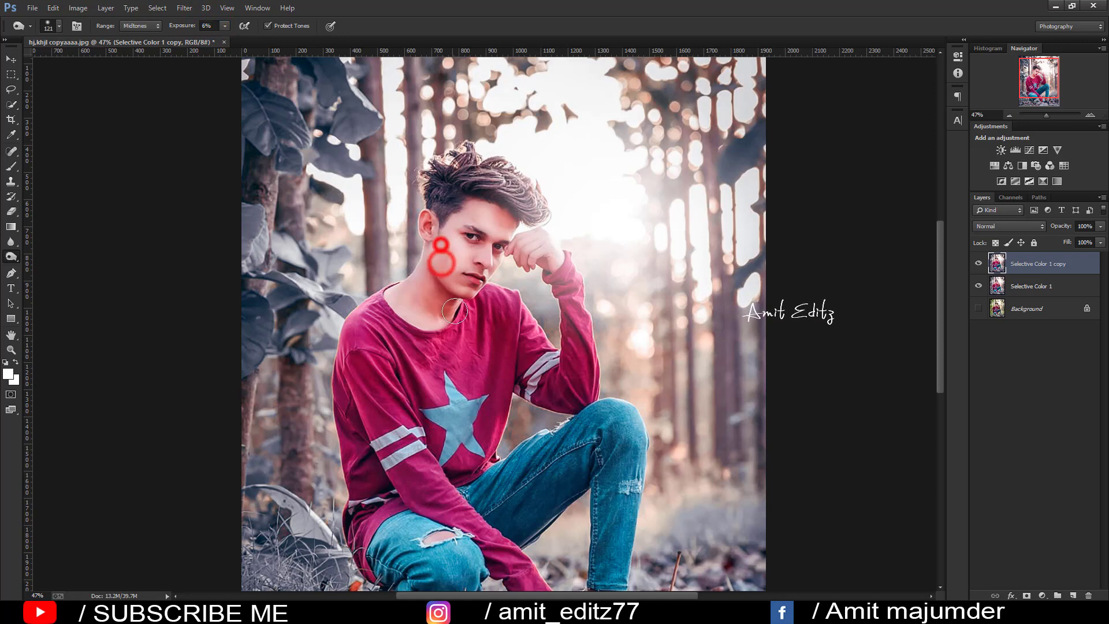
{"action": "left_click_drag", "start_coordinate": [443, 278], "coordinate": [439, 251]}
{"action": "left_click_drag", "start_coordinate": [483, 213], "coordinate": [509, 228]}
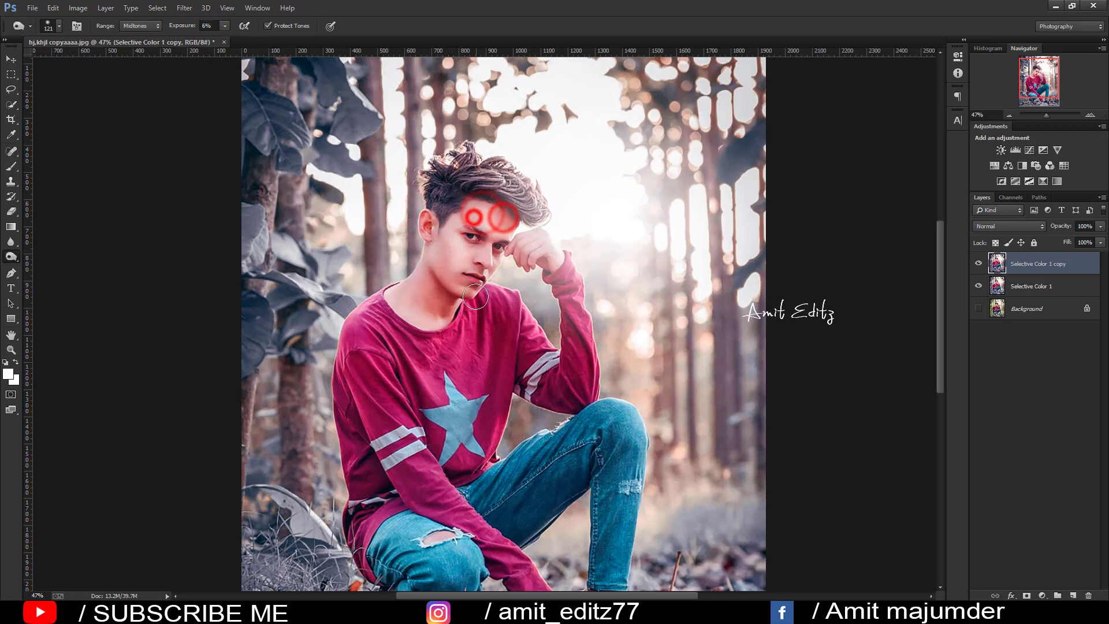
{"action": "left_click_drag", "start_coordinate": [462, 278], "coordinate": [430, 292]}
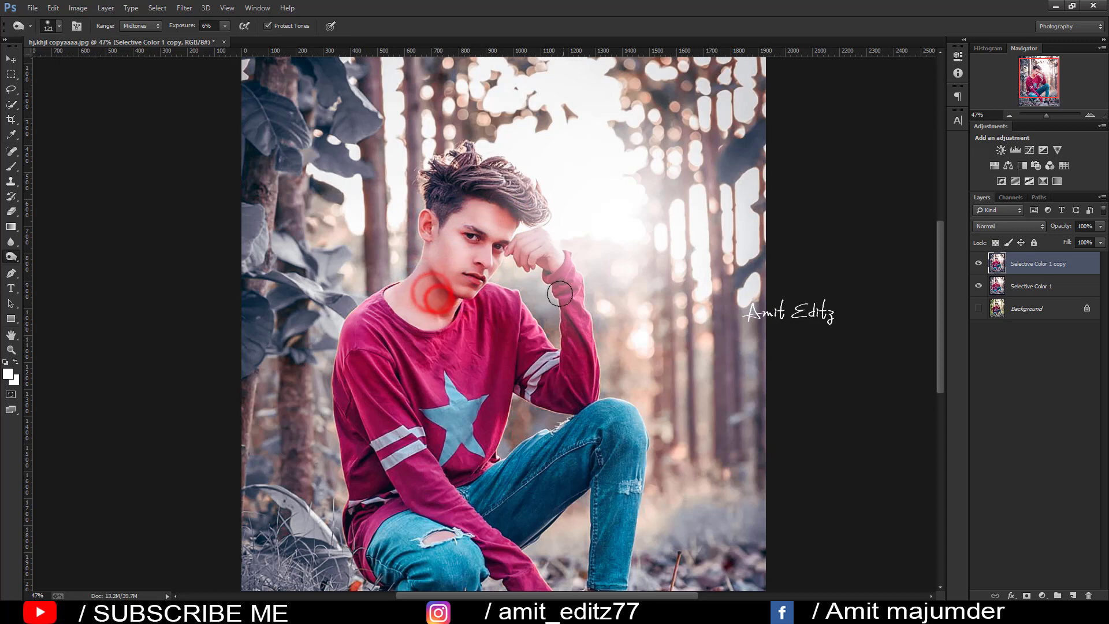
{"action": "left_click_drag", "start_coordinate": [508, 335], "coordinate": [552, 369]}
{"action": "left_click_drag", "start_coordinate": [494, 401], "coordinate": [501, 430]}
{"action": "left_click_drag", "start_coordinate": [504, 438], "coordinate": [497, 485]}
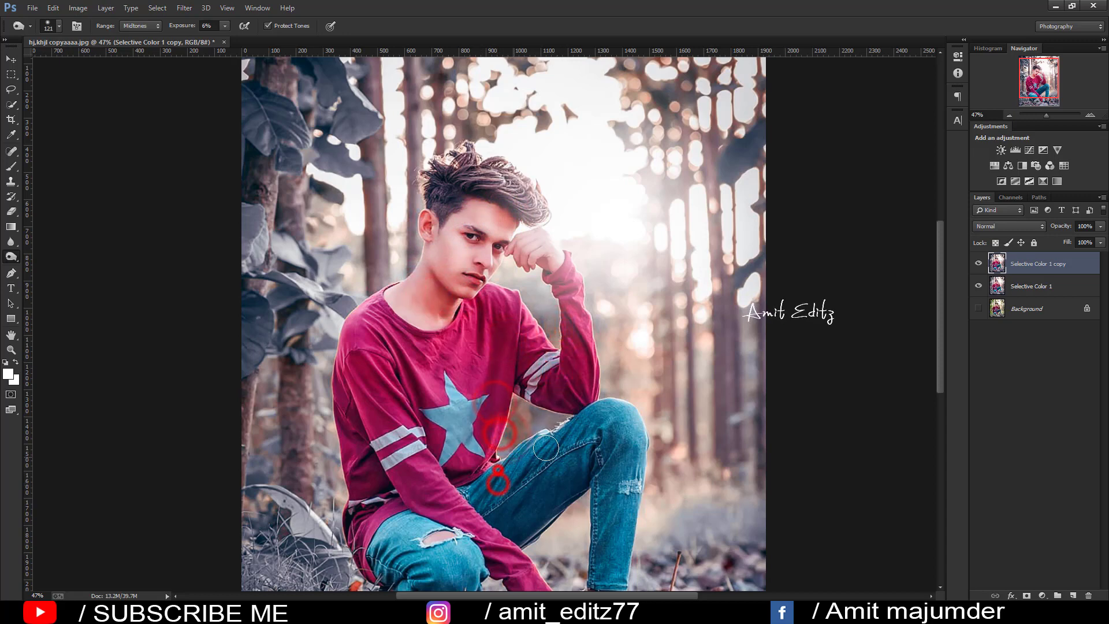
Darken the jeans around the knee, knee patch and lower leg, and the shadows near the hand.
{"action": "left_click", "coordinate": [564, 504]}
{"action": "left_click", "coordinate": [595, 484]}
{"action": "scroll", "coordinate": [595, 484], "scroll_direction": "down", "scroll_amount": 2}
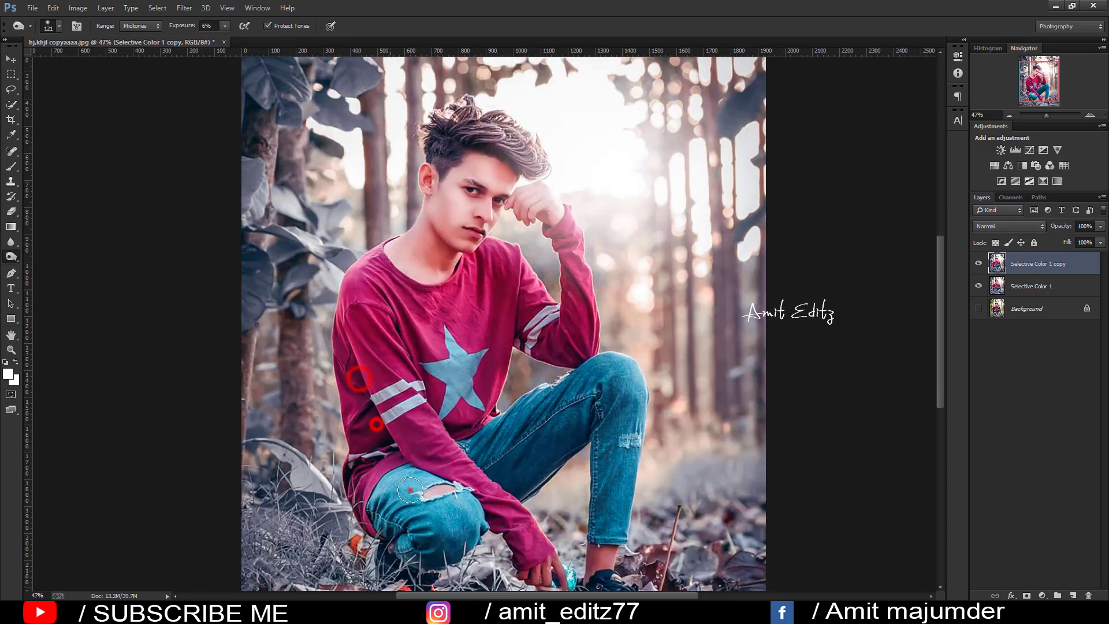
{"action": "scroll", "coordinate": [396, 484], "scroll_direction": "down", "scroll_amount": 4}
{"action": "left_click", "coordinate": [456, 485]}
{"action": "left_click", "coordinate": [469, 471]}
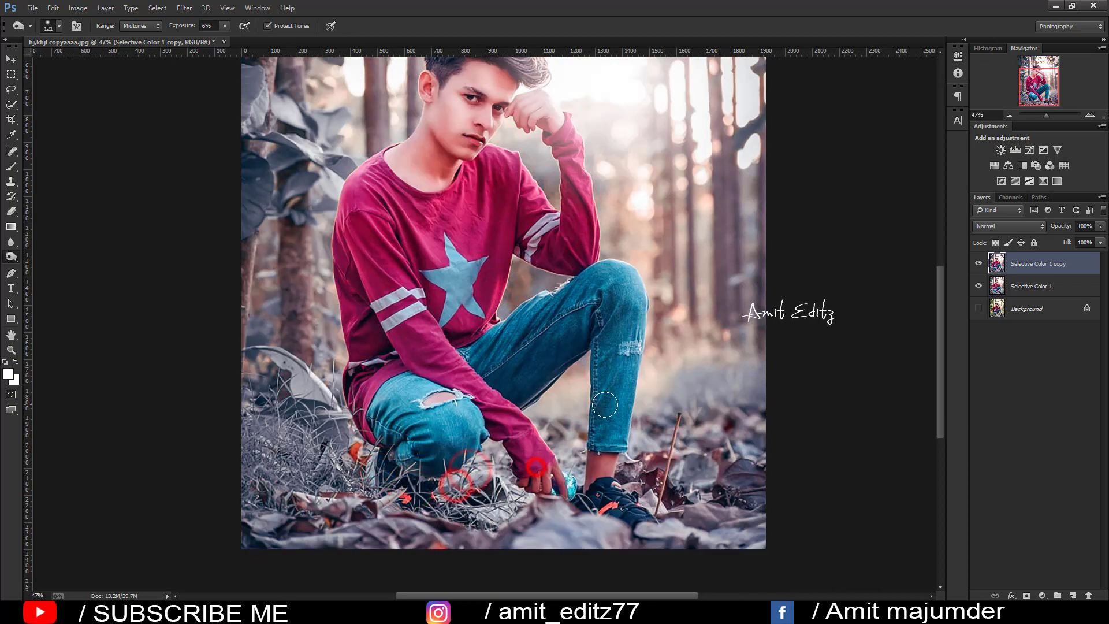
{"action": "left_click", "coordinate": [643, 352]}
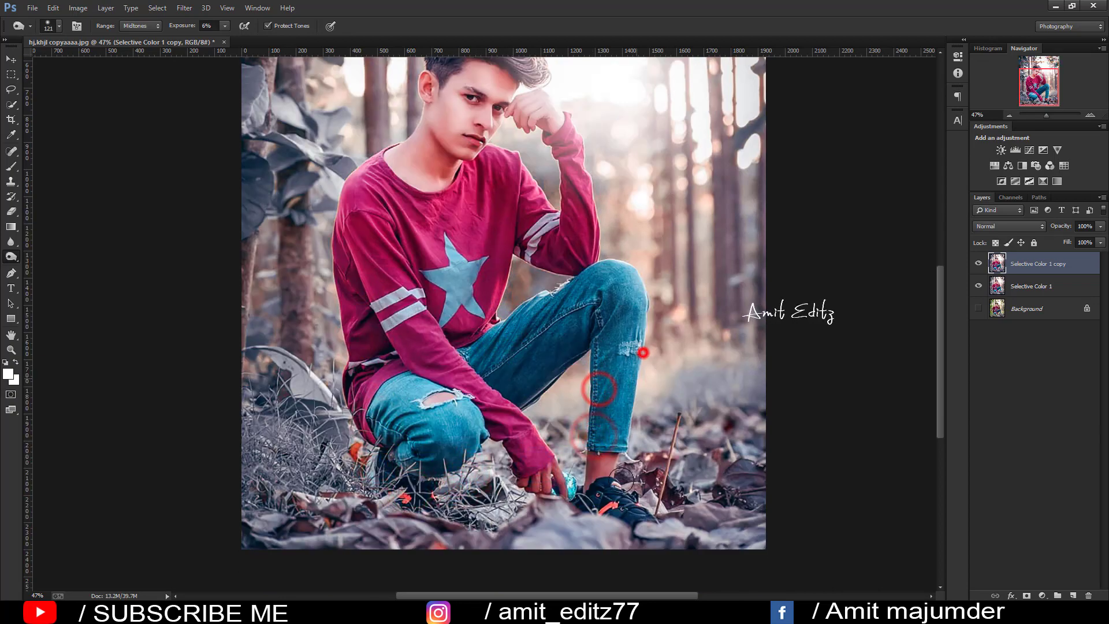
{"action": "left_click", "coordinate": [598, 318]}
{"action": "left_click", "coordinate": [545, 378]}
{"action": "scroll", "coordinate": [578, 465], "scroll_direction": "down", "scroll_amount": 2}
{"action": "scroll", "coordinate": [577, 466], "scroll_direction": "up", "scroll_amount": 2}
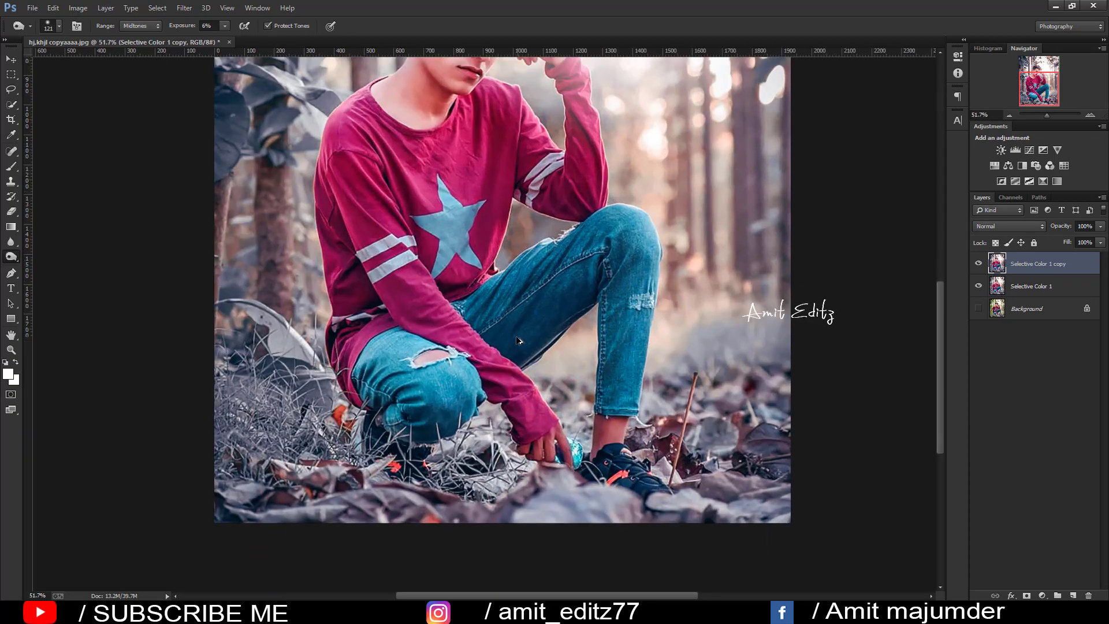
{"action": "scroll", "coordinate": [428, 242], "scroll_direction": "down", "scroll_amount": 2}
{"action": "scroll", "coordinate": [428, 242], "scroll_direction": "down", "scroll_amount": 1}
{"action": "scroll", "coordinate": [428, 242], "scroll_direction": "up", "scroll_amount": 1}
{"action": "scroll", "coordinate": [428, 242], "scroll_direction": "up", "scroll_amount": 3}
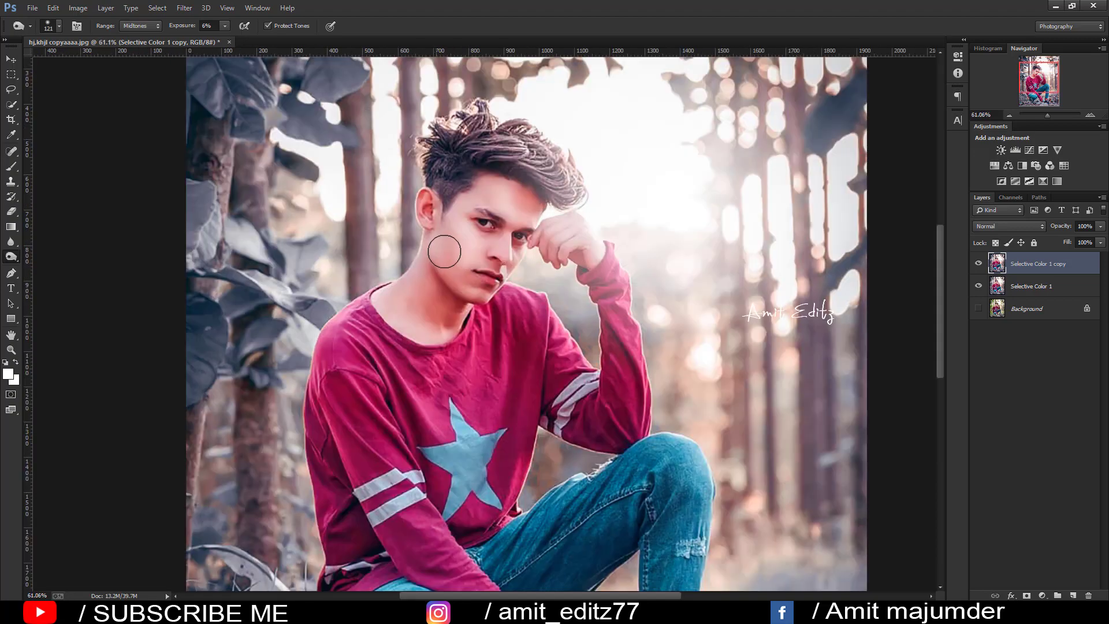
Deepen the shadow on the shaded side of the man's cheek.
{"action": "left_click_drag", "start_coordinate": [449, 246], "coordinate": [441, 228]}
{"action": "scroll", "coordinate": [458, 307], "scroll_direction": "down", "scroll_amount": 3}
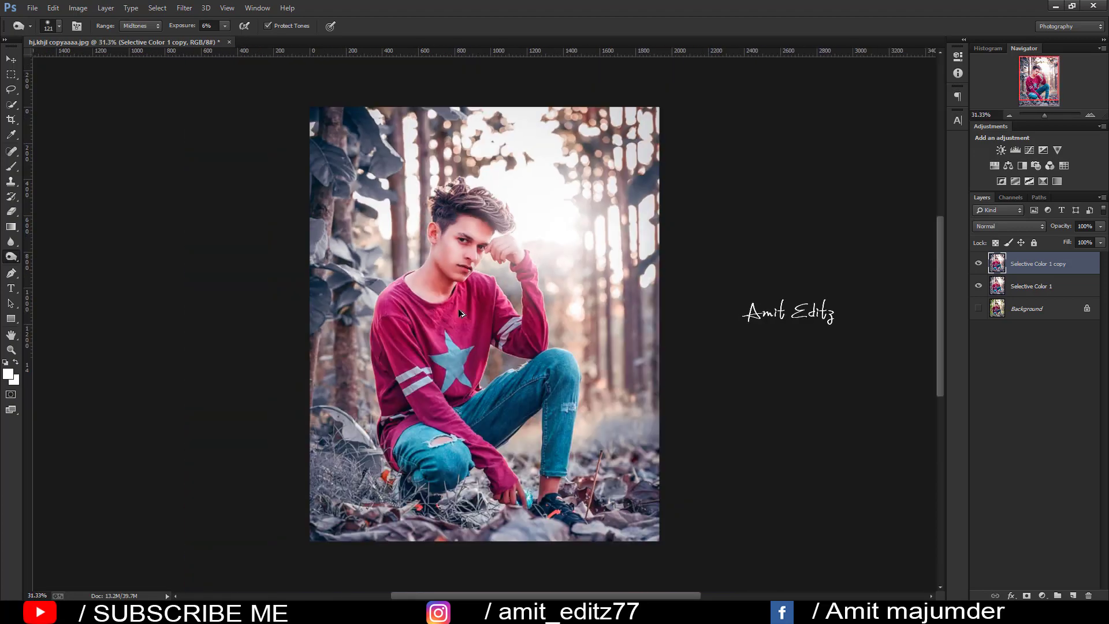
{"action": "scroll", "coordinate": [435, 202], "scroll_direction": "up", "scroll_amount": 2}
{"action": "scroll", "coordinate": [435, 202], "scroll_direction": "down", "scroll_amount": 1}
{"action": "scroll", "coordinate": [441, 265], "scroll_direction": "up", "scroll_amount": 2}
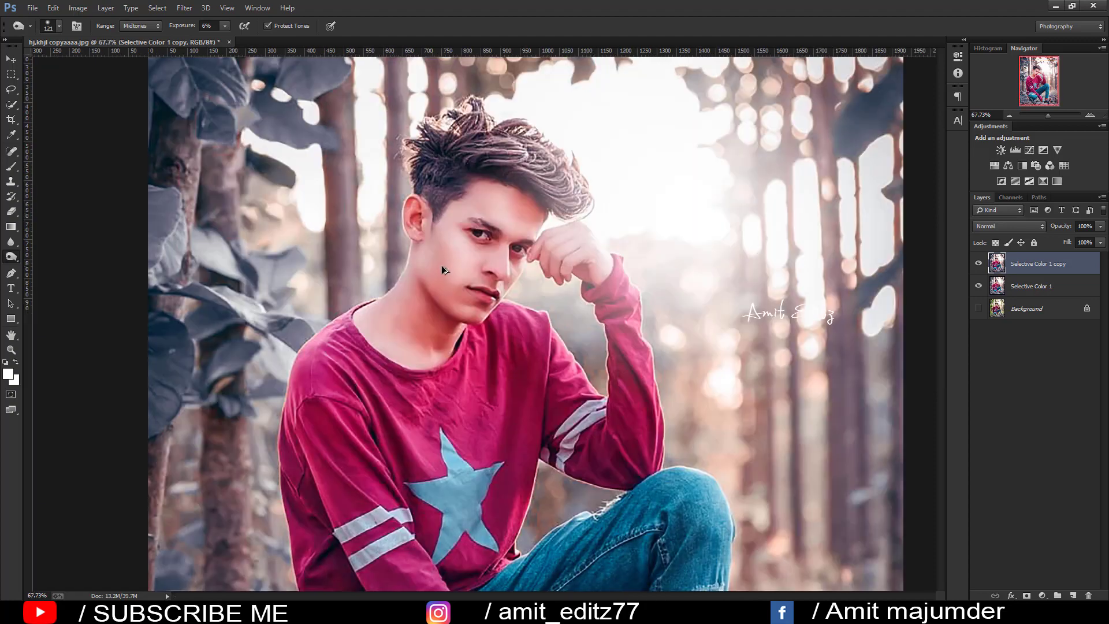
{"action": "left_click_drag", "start_coordinate": [439, 249], "coordinate": [436, 248]}
{"action": "scroll", "coordinate": [455, 314], "scroll_direction": "down", "scroll_amount": 3}
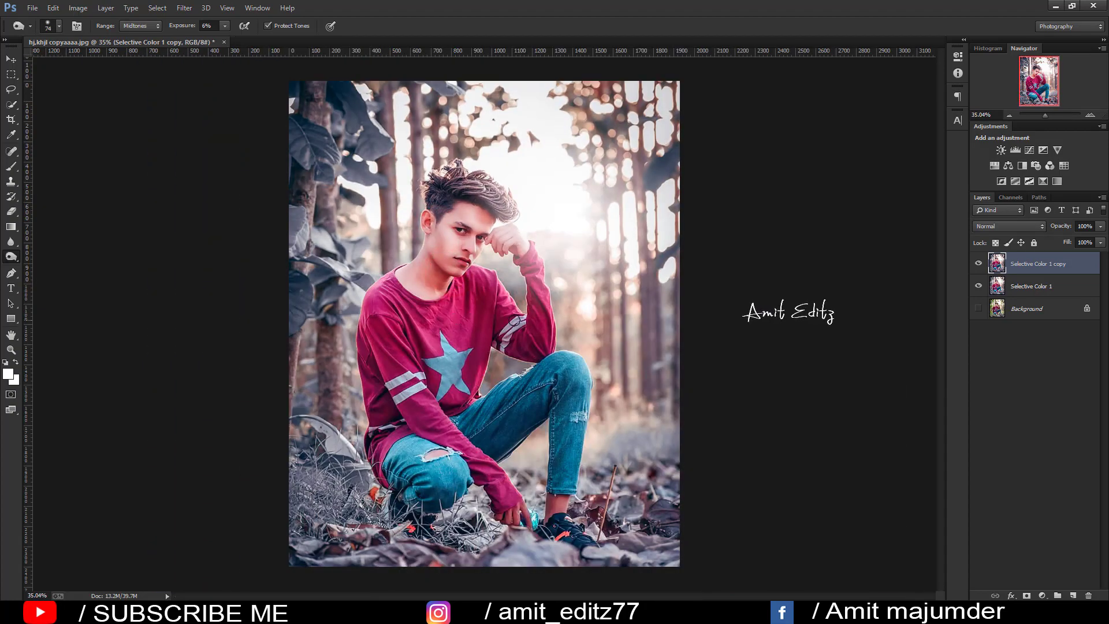
{"action": "scroll", "coordinate": [515, 322], "scroll_direction": "down", "scroll_amount": 2}
{"action": "scroll", "coordinate": [517, 322], "scroll_direction": "up", "scroll_amount": 2}
{"action": "scroll", "coordinate": [518, 322], "scroll_direction": "down", "scroll_amount": 2}
{"action": "scroll", "coordinate": [538, 302], "scroll_direction": "up", "scroll_amount": 1}
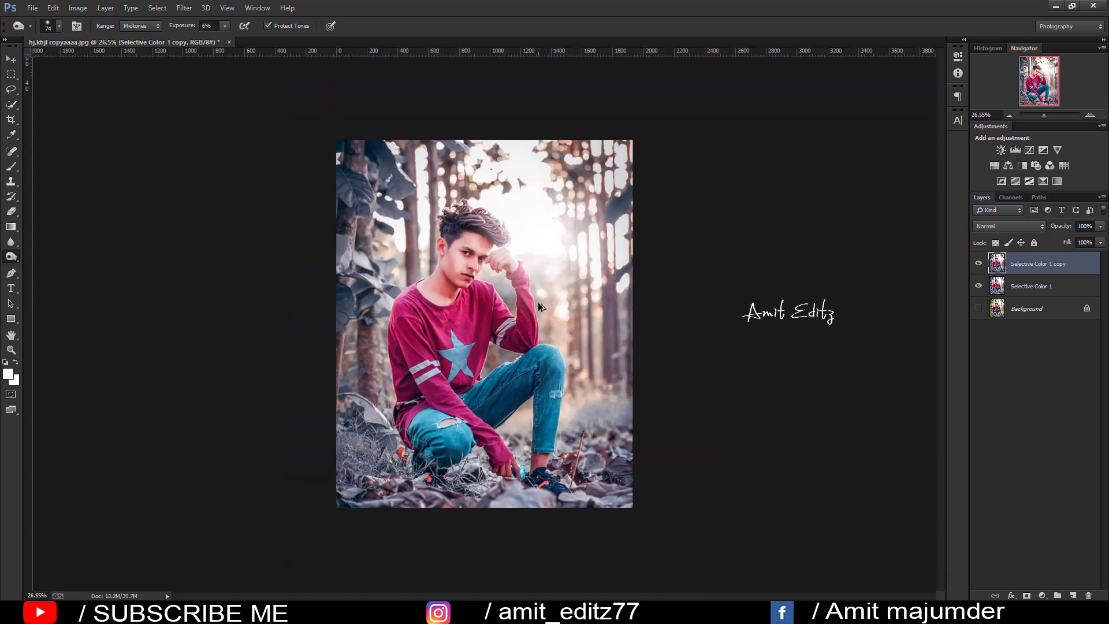
{"action": "scroll", "coordinate": [538, 303], "scroll_direction": "up", "scroll_amount": 1}
{"action": "left_click", "coordinate": [12, 59]}
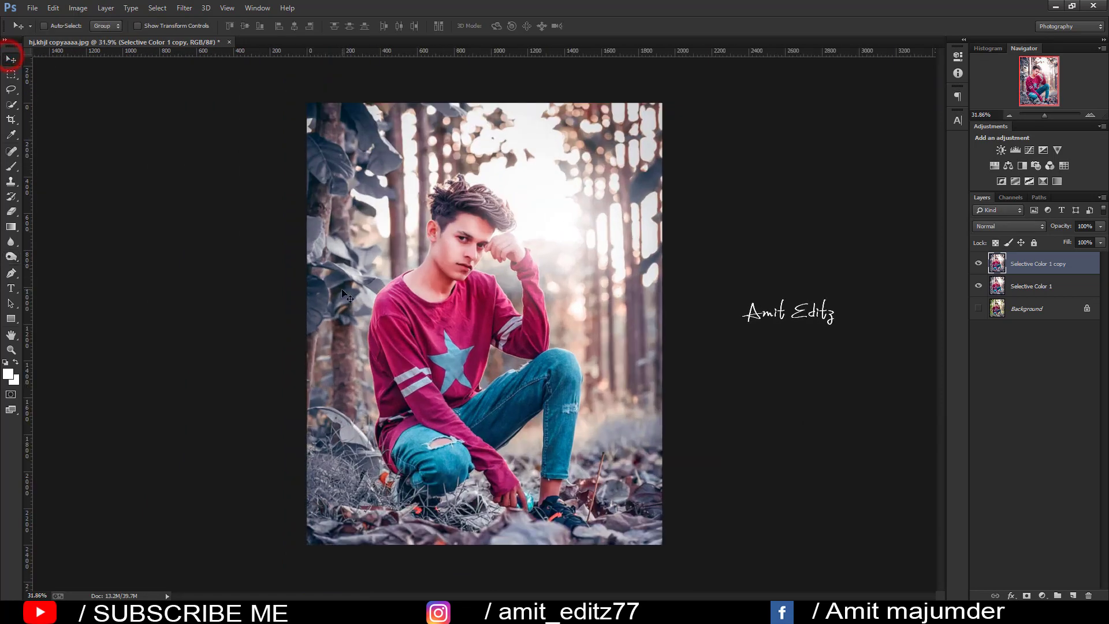
Stamp the white V-logo with the 588 logo brush preset, then revert to the soft round brush.
{"action": "scroll", "coordinate": [534, 261], "scroll_direction": "up", "scroll_amount": 1}
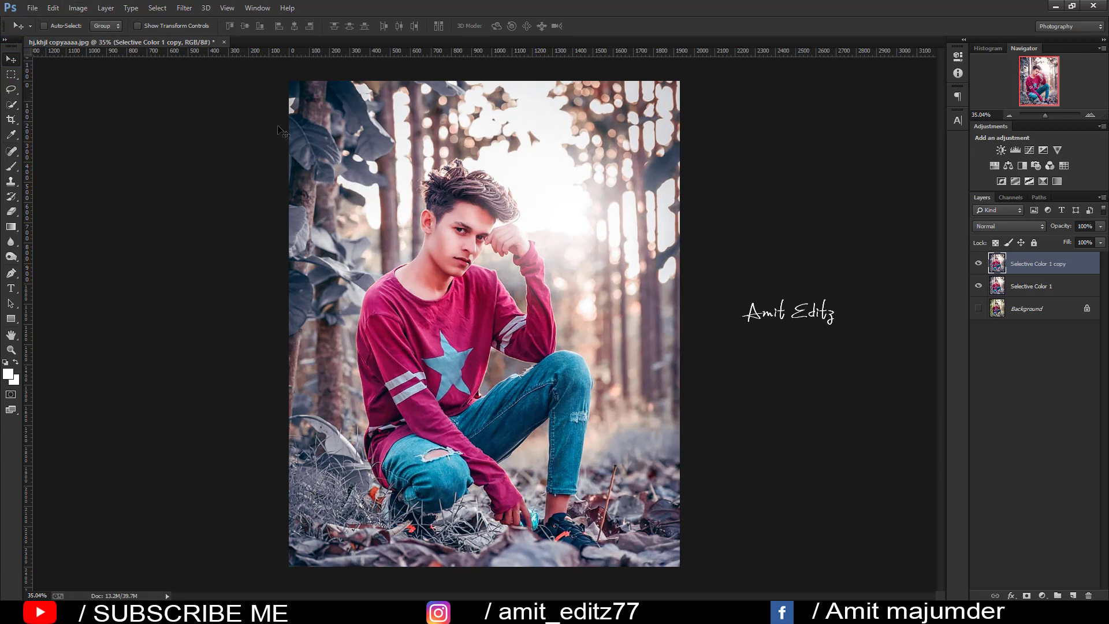
{"action": "left_click", "coordinate": [10, 167]}
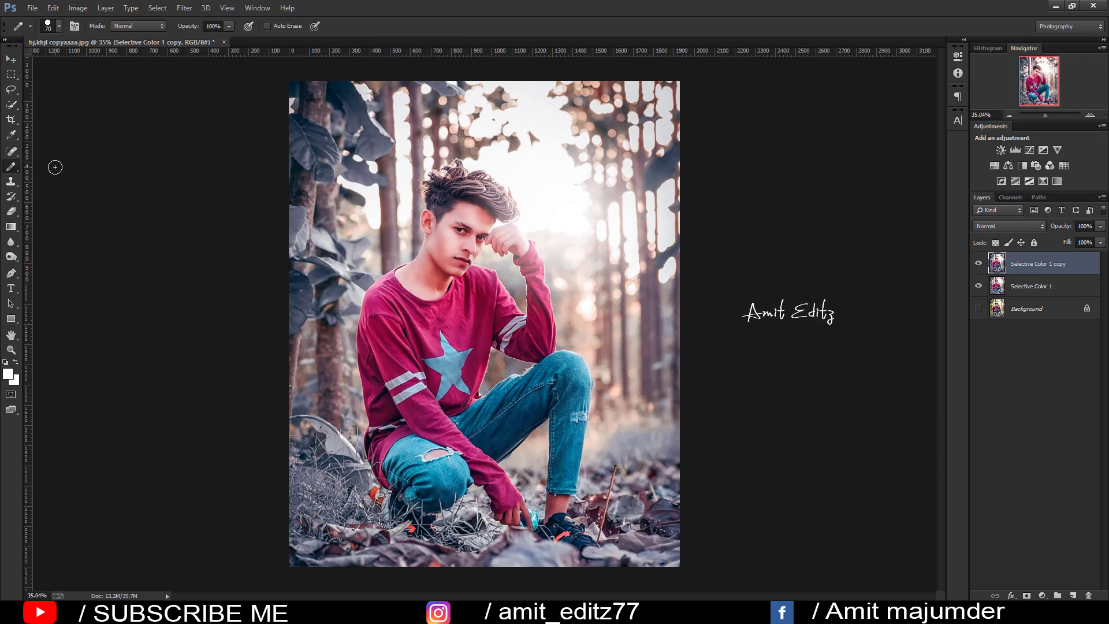
{"action": "left_click", "coordinate": [46, 165]}
{"action": "right_click", "coordinate": [506, 385]}
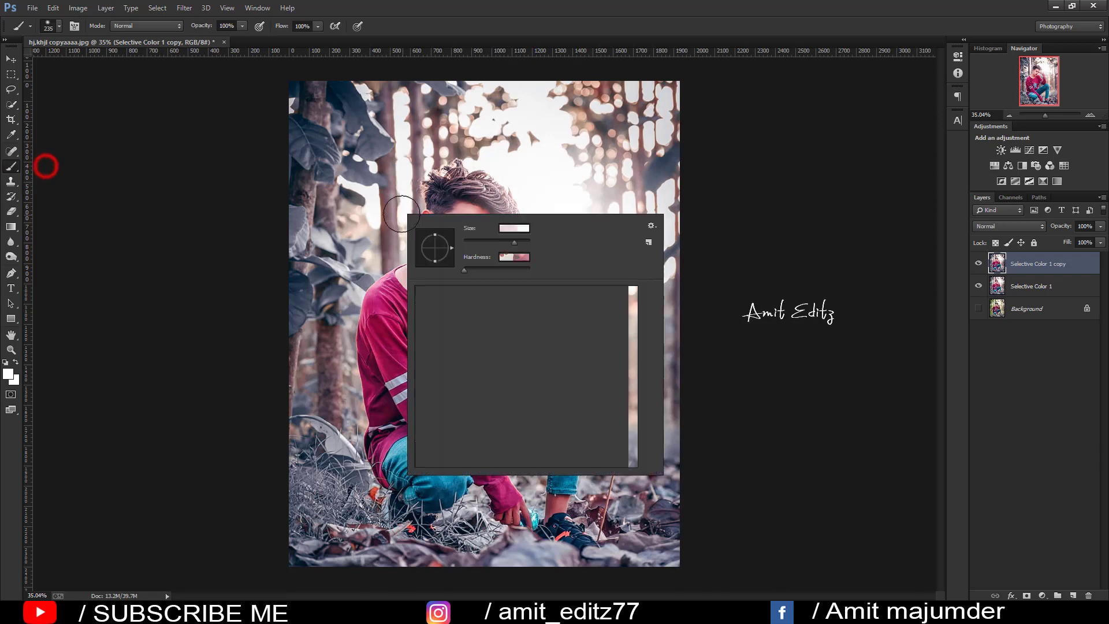
{"action": "left_click", "coordinate": [462, 443]}
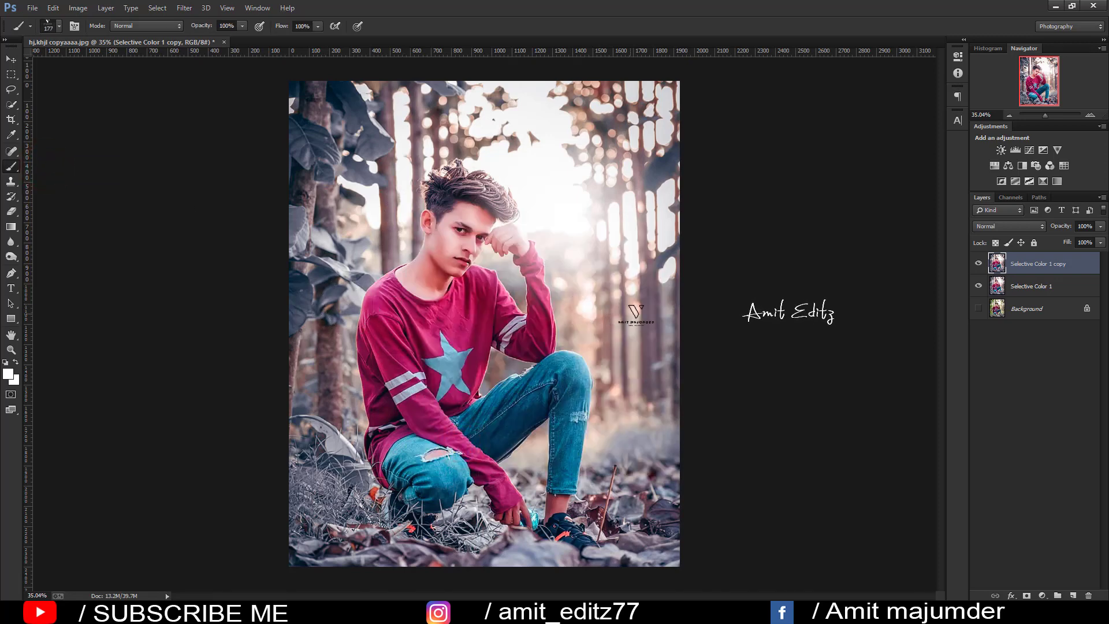
{"action": "right_click", "coordinate": [637, 323]}
{"action": "left_click", "coordinate": [584, 400]}
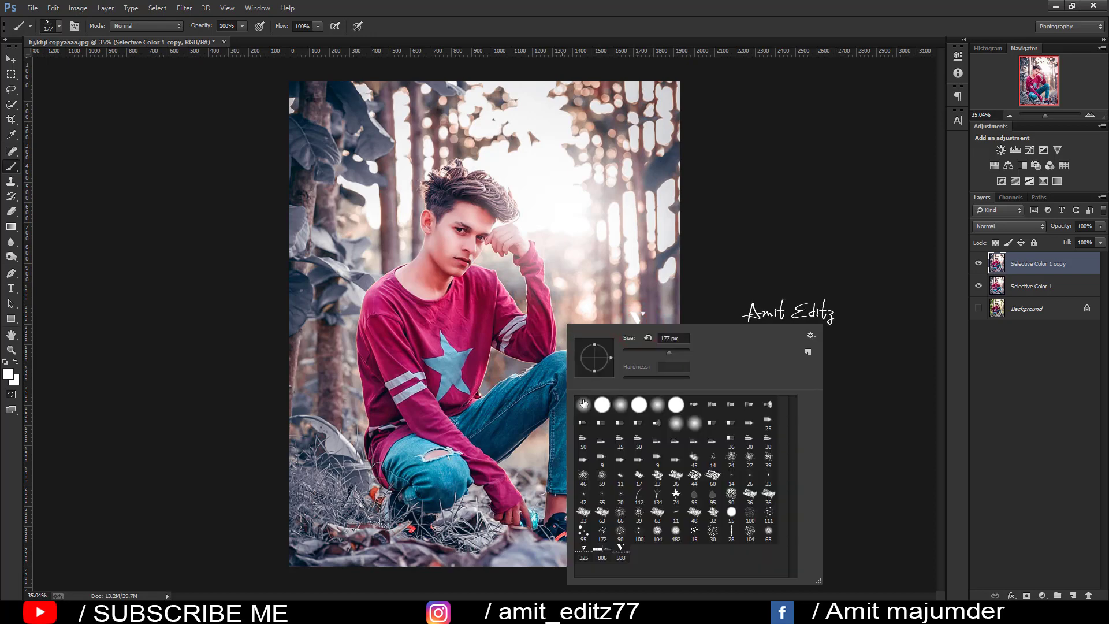
Merge Selective Color 1 into the Background and toggle its visibility to compare with the original.
{"action": "left_click", "coordinate": [11, 59]}
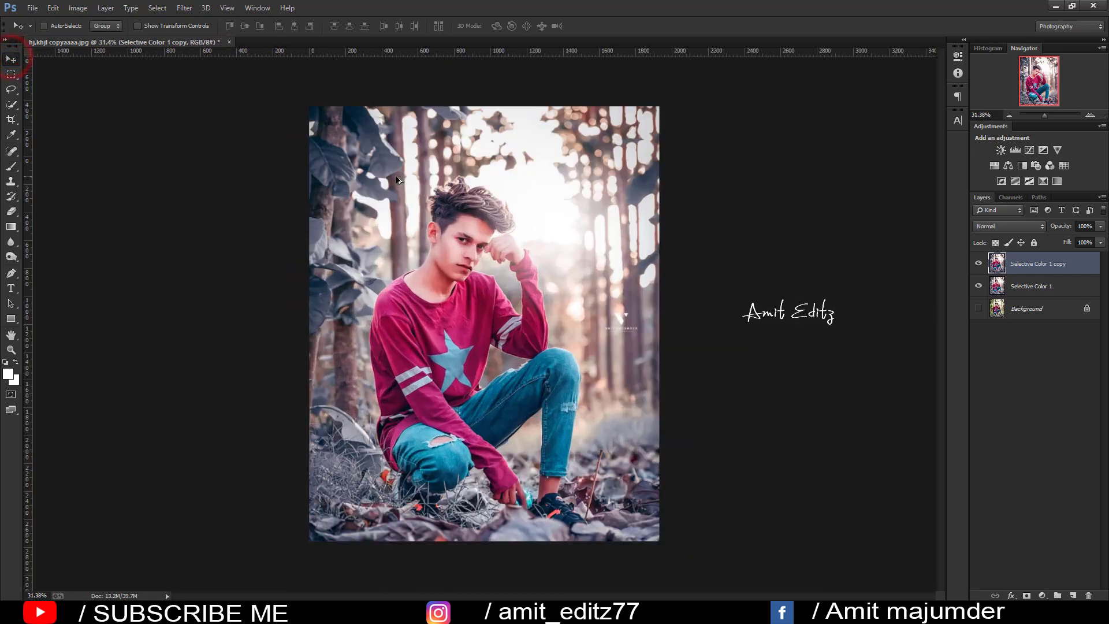
{"action": "right_click", "coordinate": [1028, 283]}
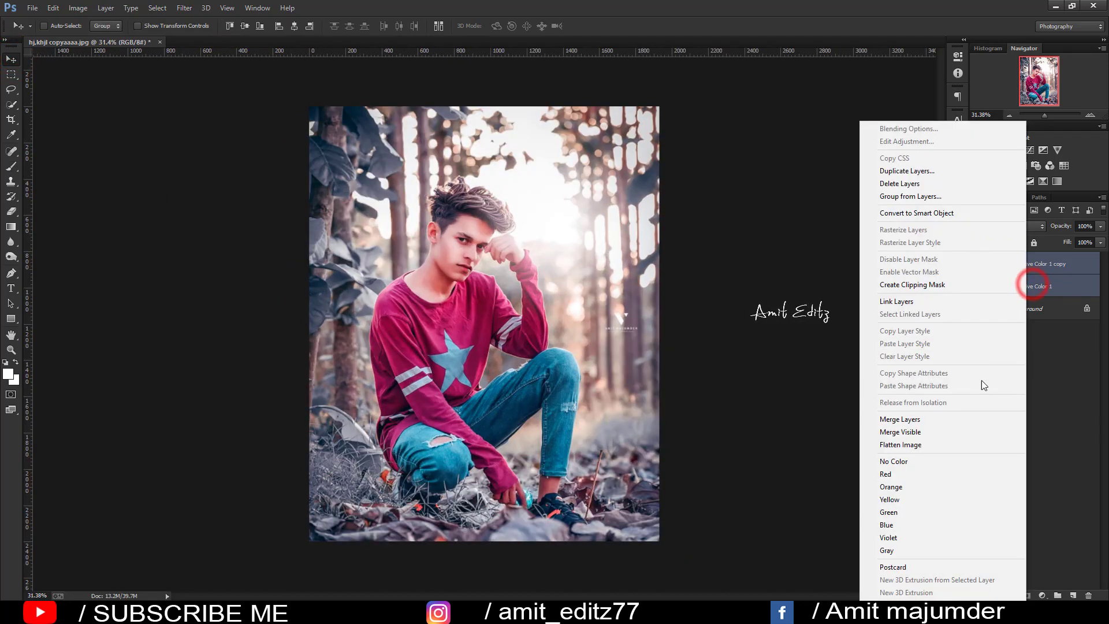
{"action": "left_click", "coordinate": [941, 418]}
{"action": "left_click", "coordinate": [981, 286], "text": "alt"}
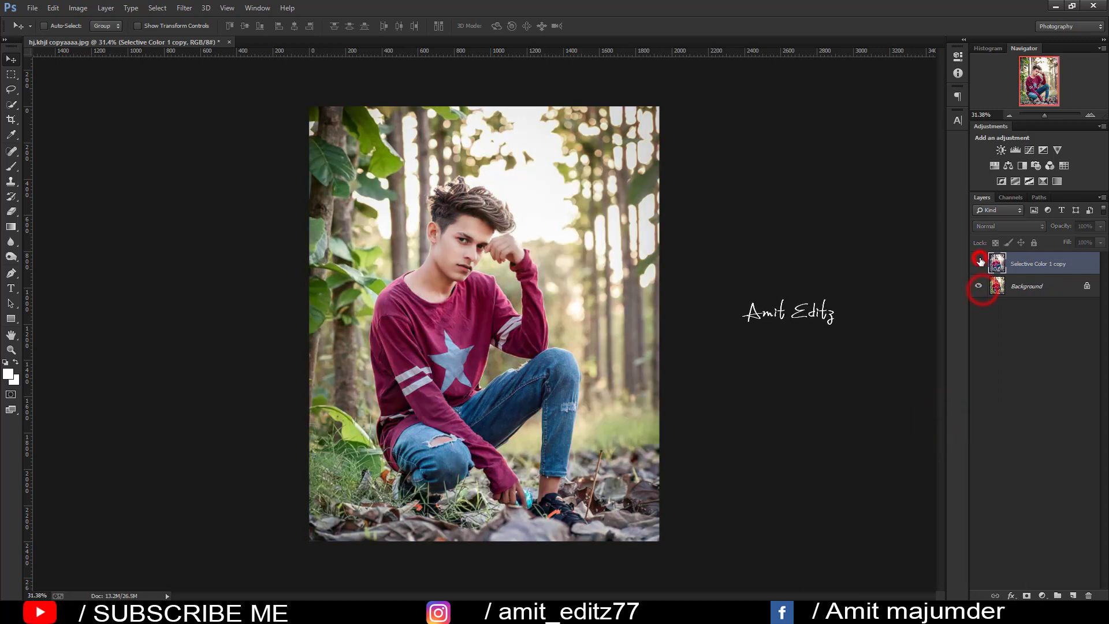
{"action": "left_click", "coordinate": [979, 263]}
{"action": "left_click", "coordinate": [979, 263]}
{"action": "left_click", "coordinate": [979, 263]}
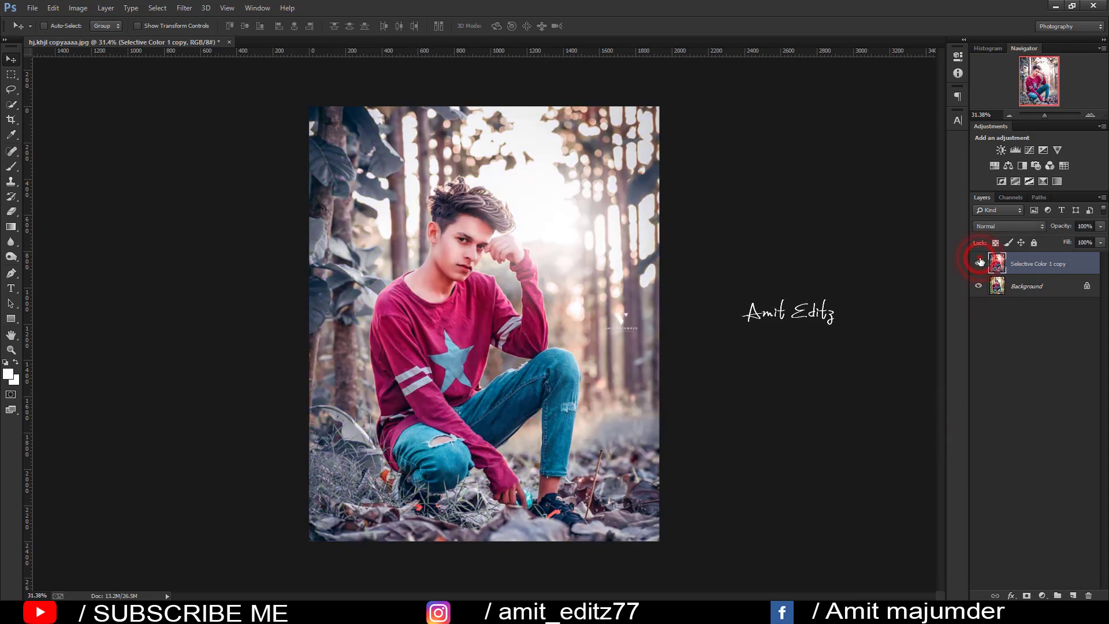
{"action": "left_click", "coordinate": [979, 263]}
{"action": "scroll", "coordinate": [653, 267], "scroll_direction": "up", "scroll_amount": 1}
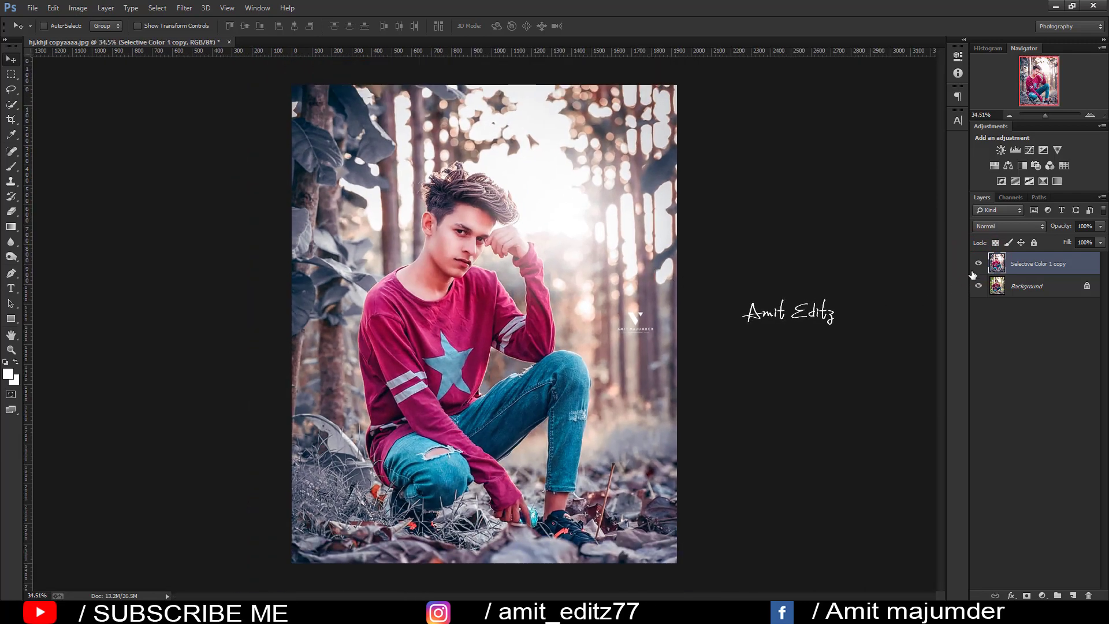
{"action": "left_click", "coordinate": [978, 263]}
{"action": "left_click", "coordinate": [978, 263]}
{"action": "left_click", "coordinate": [979, 264]}
{"action": "scroll", "coordinate": [631, 312], "scroll_direction": "up", "scroll_amount": 1}
Dodge (Midtones, 7%) the chin, neck, hair, wrist and sleeve, then the knee and shoulder with a larger brush.
{"action": "left_click", "coordinate": [12, 263]}
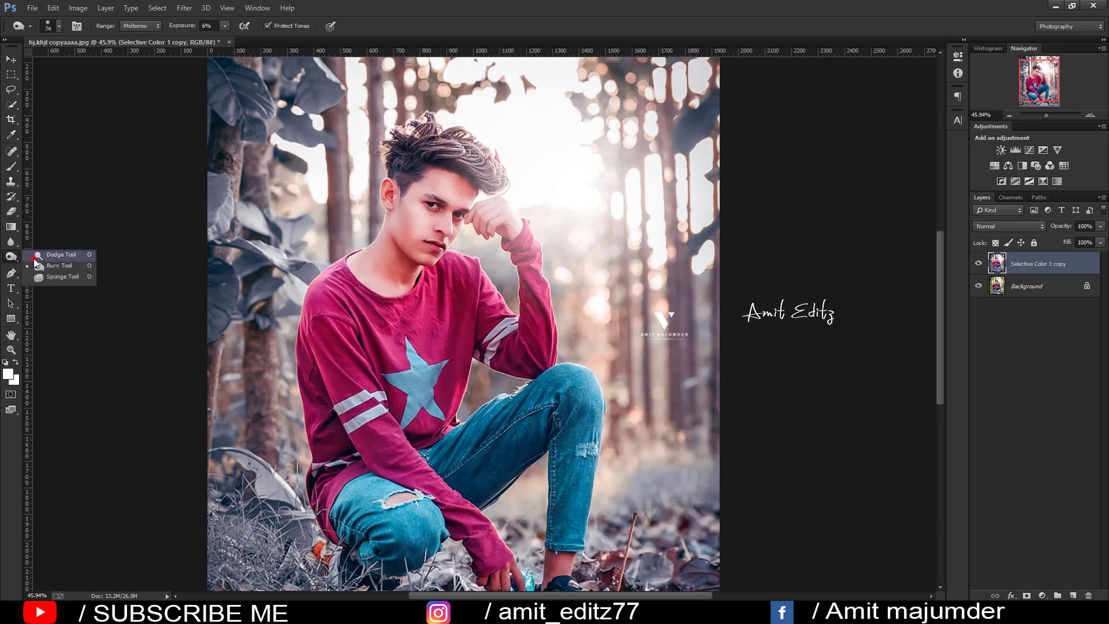
{"action": "mouse_move", "coordinate": [413, 257]}
{"action": "left_mouse_down"}
{"action": "mouse_move", "coordinate": [417, 242]}
{"action": "mouse_move", "coordinate": [372, 231]}
{"action": "left_mouse_up"}
{"action": "mouse_move", "coordinate": [503, 226]}
{"action": "left_mouse_down"}
{"action": "mouse_move", "coordinate": [537, 243]}
{"action": "mouse_move", "coordinate": [538, 279]}
{"action": "left_mouse_up"}
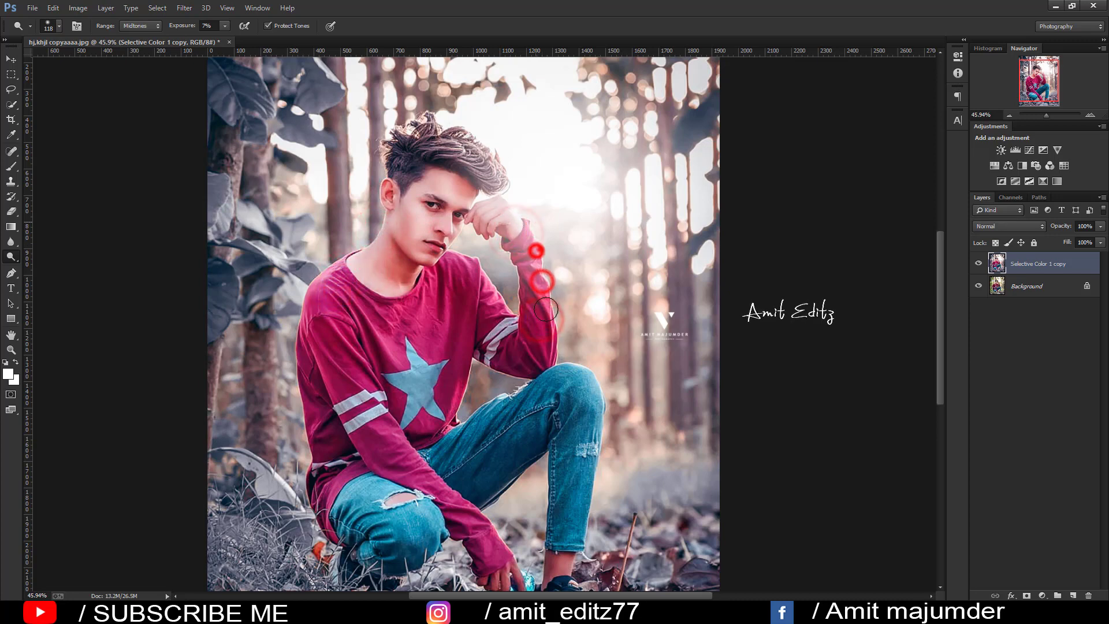
{"action": "left_click_drag", "start_coordinate": [451, 156], "coordinate": [483, 159]}
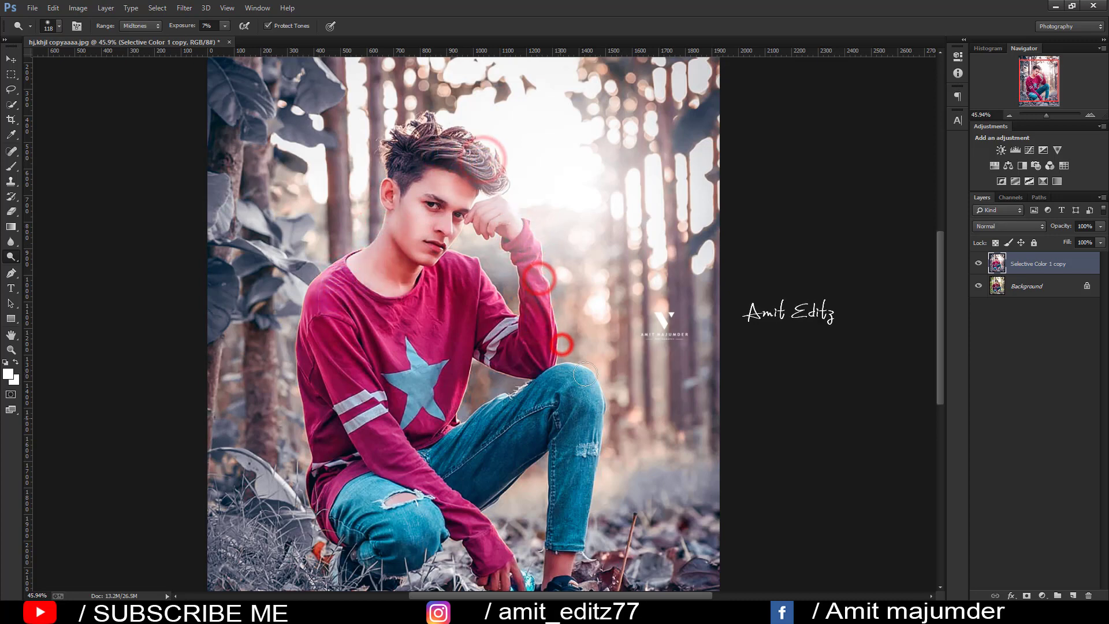
{"action": "key", "text": "bracketright"}
{"action": "key", "text": "bracketright"}
{"action": "left_click_drag", "start_coordinate": [574, 354], "coordinate": [586, 384]}
{"action": "left_click_drag", "start_coordinate": [355, 390], "coordinate": [395, 453]}
{"action": "left_click_drag", "start_coordinate": [307, 293], "coordinate": [332, 281]}
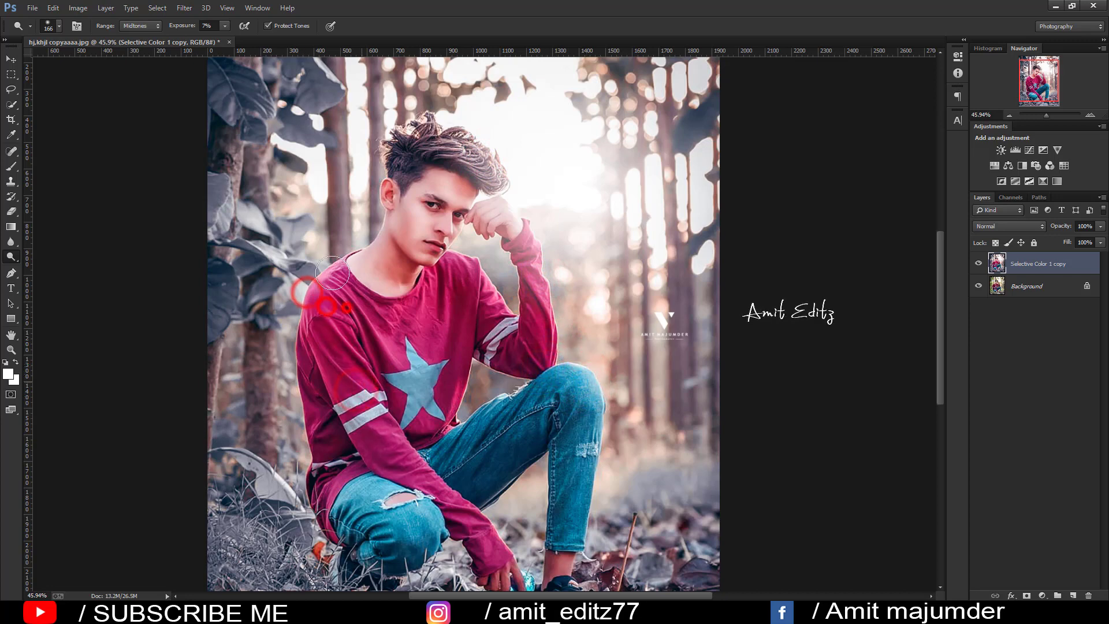
{"action": "scroll", "coordinate": [403, 283], "scroll_direction": "down", "scroll_amount": 3}
{"action": "scroll", "coordinate": [403, 283], "scroll_direction": "up", "scroll_amount": 2}
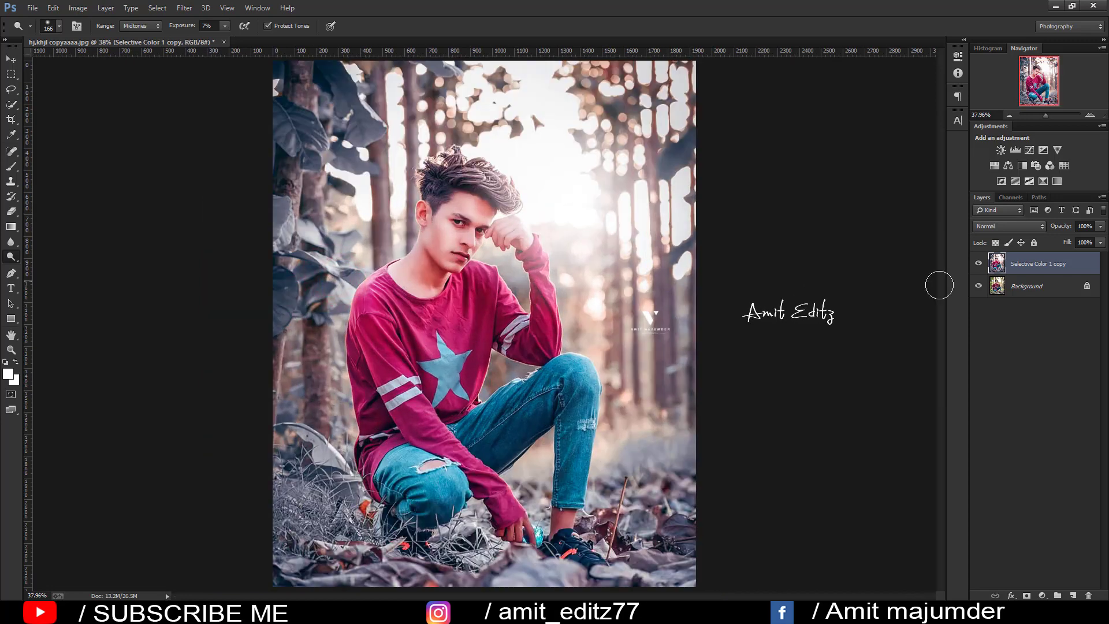
{"action": "left_click", "coordinate": [979, 263]}
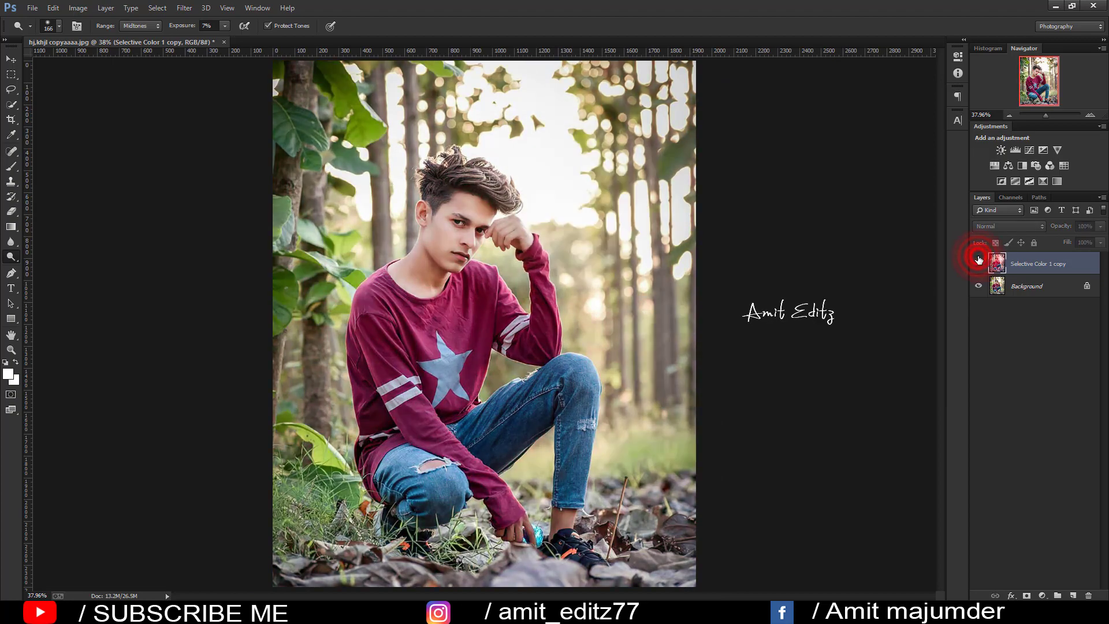
{"action": "left_click", "coordinate": [978, 263]}
{"action": "scroll", "coordinate": [693, 261], "scroll_direction": "up", "scroll_amount": 1}
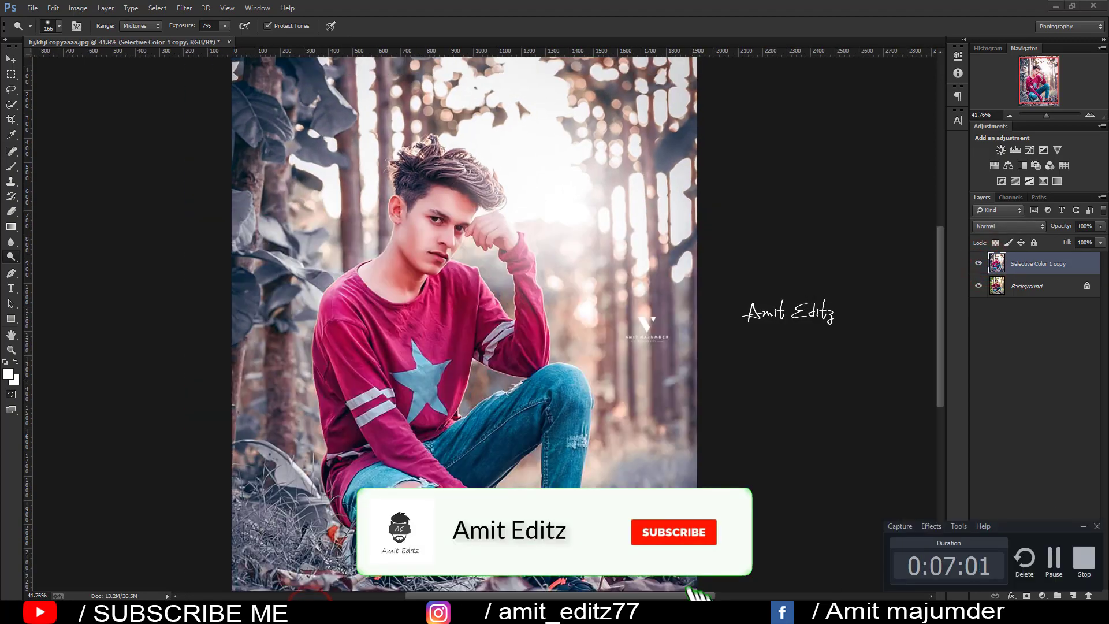
{"action": "scroll", "coordinate": [693, 278], "scroll_direction": "down", "scroll_amount": 2}
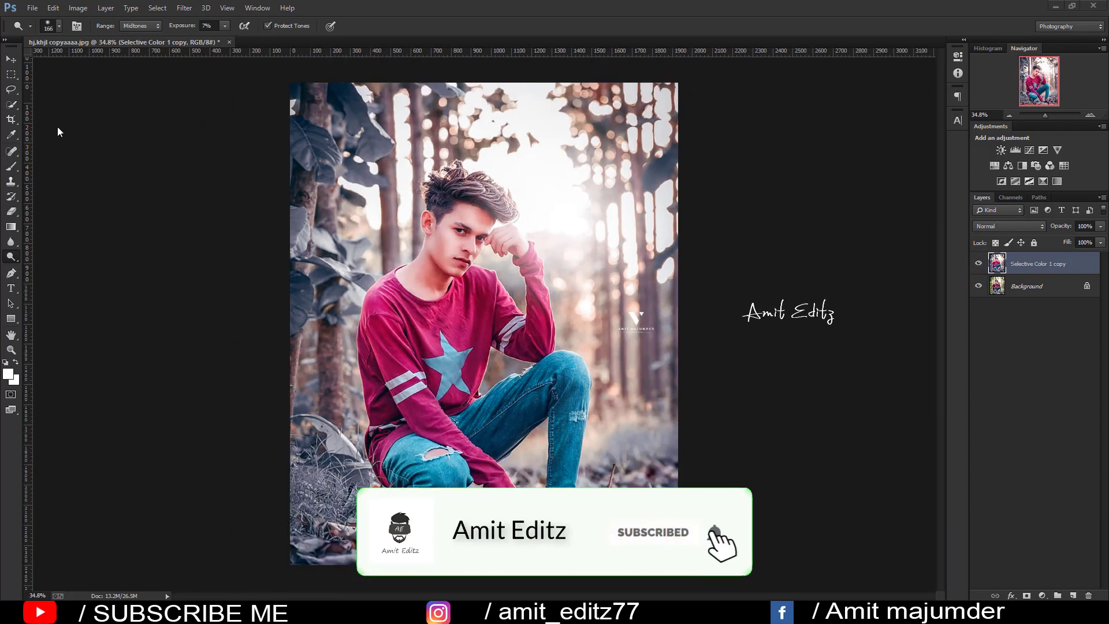
{"action": "left_click", "coordinate": [9, 57]}
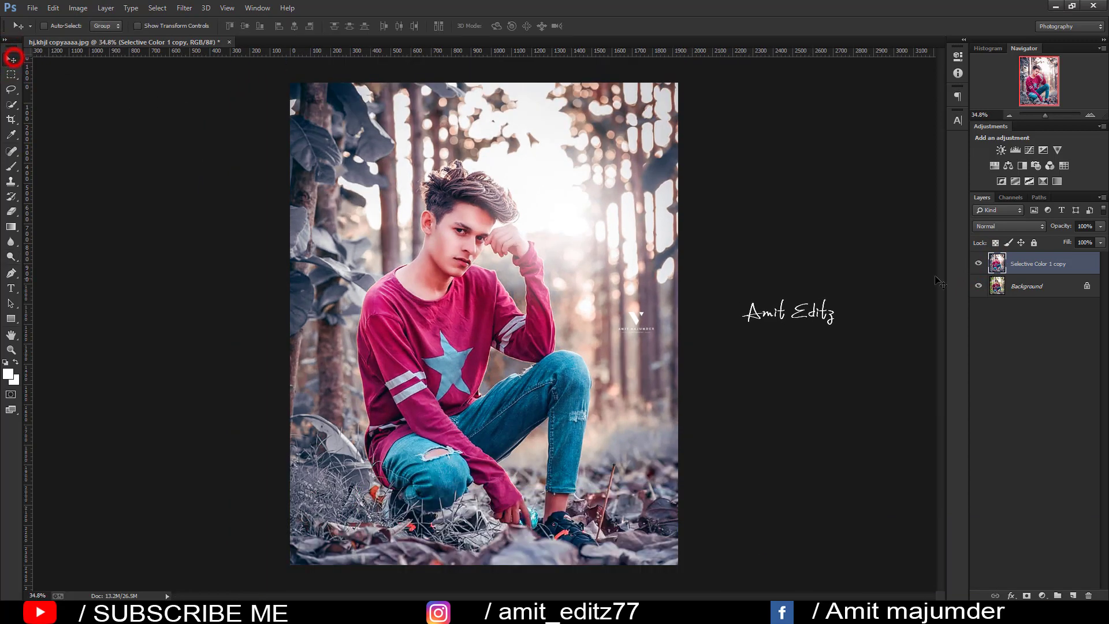
Duplicate the Selective Color 1 copy layer and open the Camera Raw Filter on it.
{"action": "left_click_drag", "start_coordinate": [1015, 272], "coordinate": [1073, 595]}
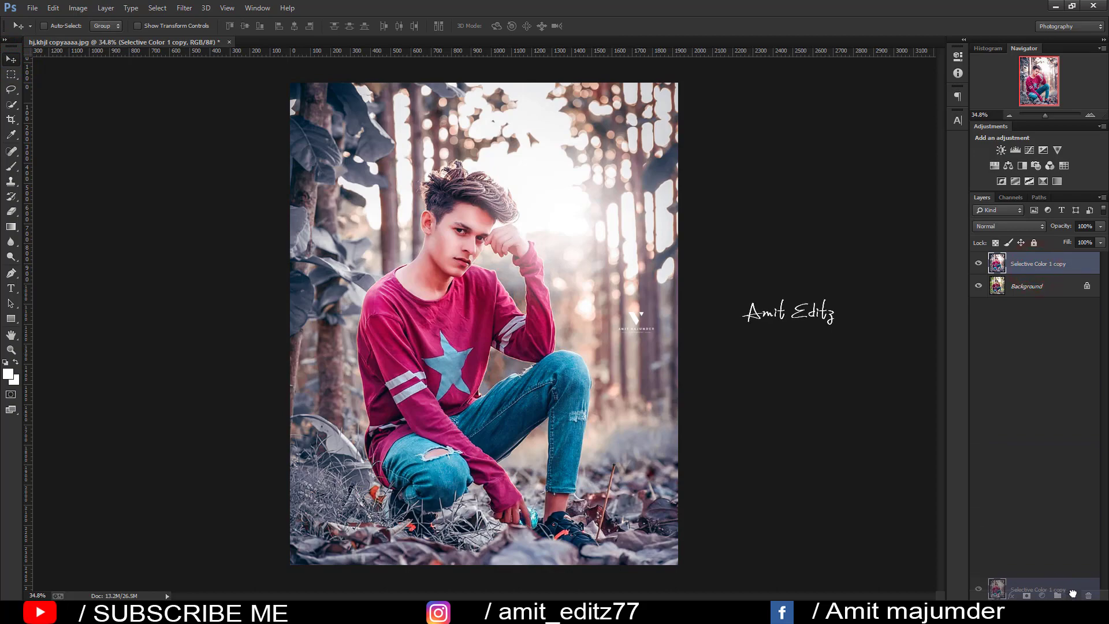
{"action": "left_click", "coordinate": [184, 8]}
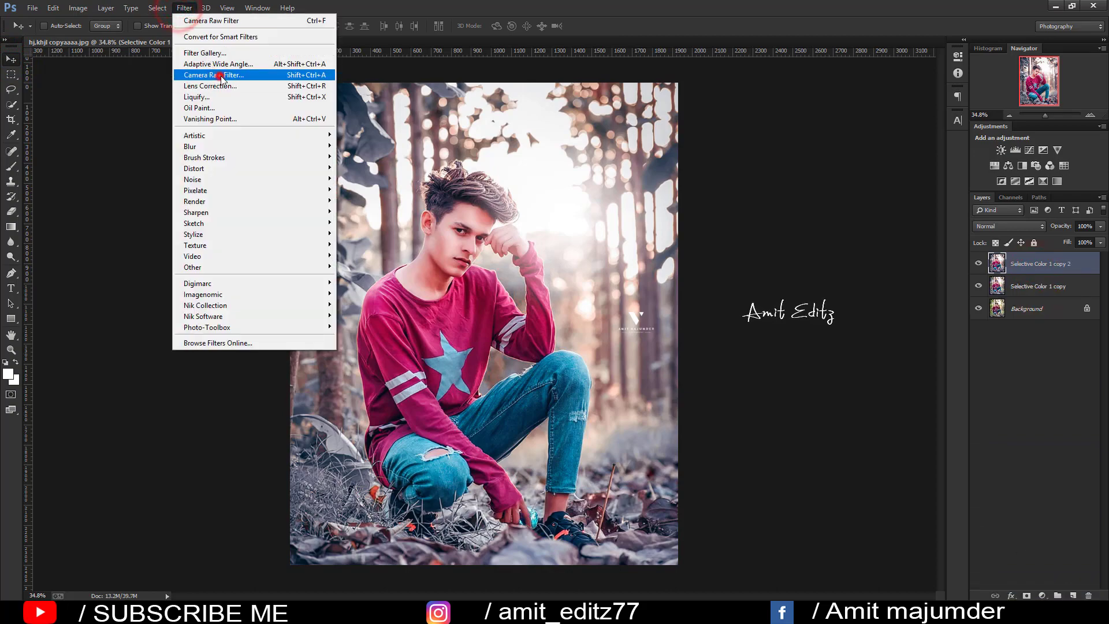
{"action": "left_click", "coordinate": [220, 75]}
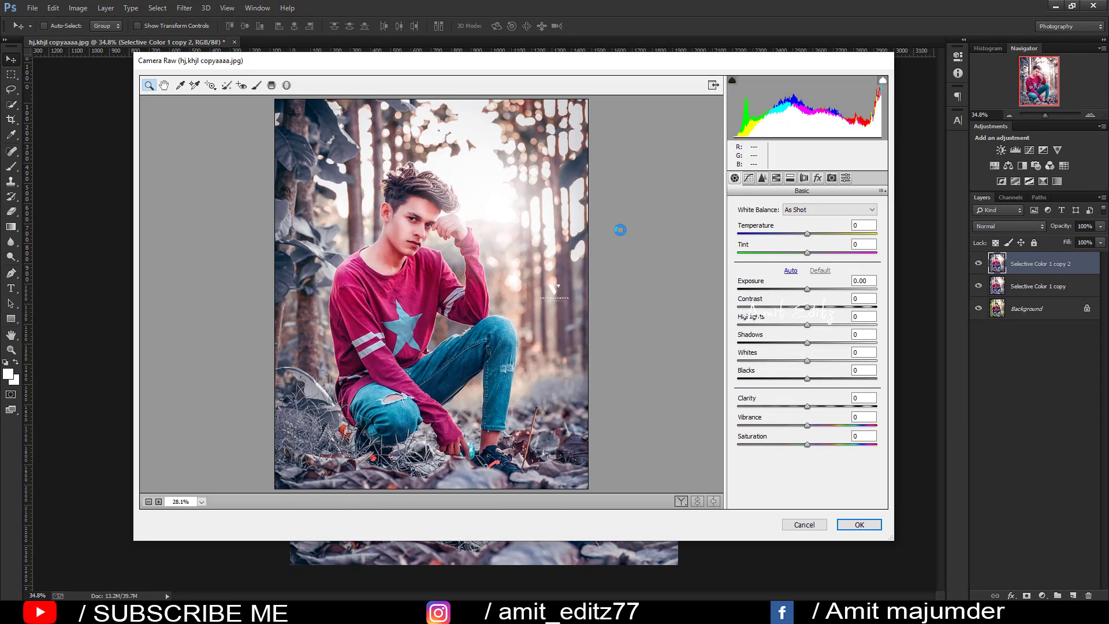
Set Whites -36, Contrast +13, Clarity +10, Blacks +15, Shadows +17, slight warmth, and lower Blue Primary hue.
{"action": "left_click_drag", "start_coordinate": [806, 361], "coordinate": [777, 358]}
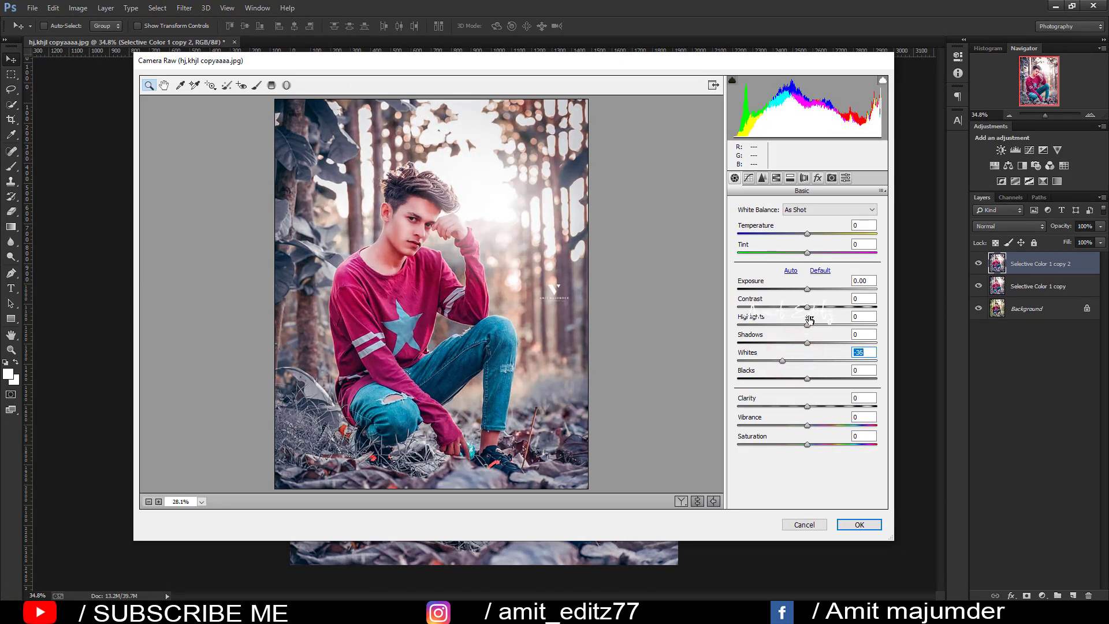
{"action": "left_click_drag", "start_coordinate": [813, 306], "coordinate": [817, 307]}
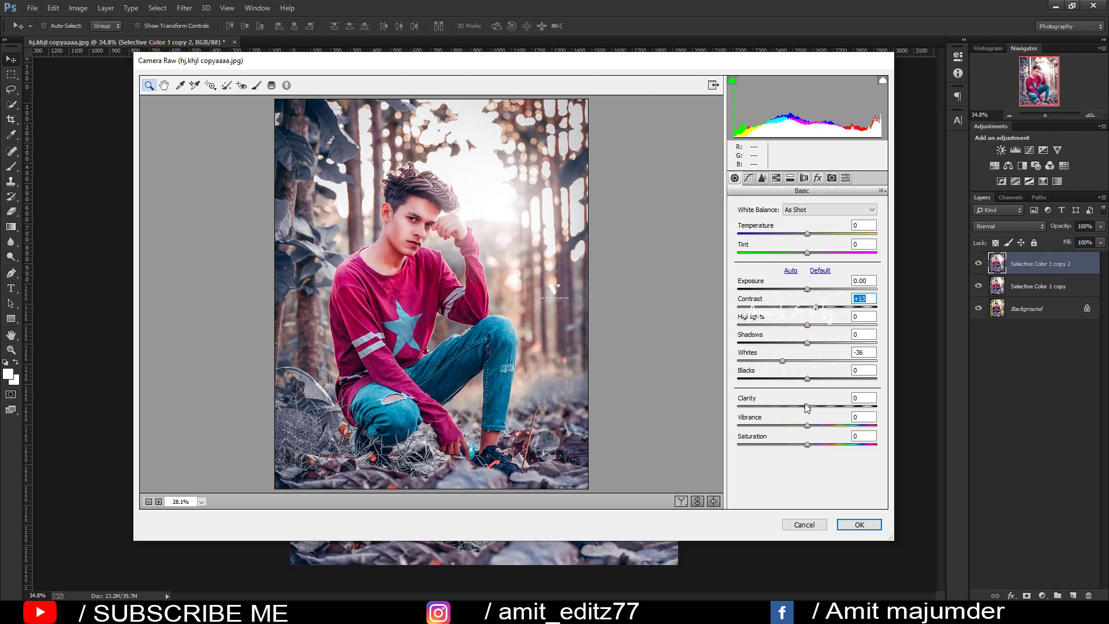
{"action": "mouse_move", "coordinate": [807, 406]}
{"action": "left_mouse_down"}
{"action": "mouse_move", "coordinate": [832, 406]}
{"action": "mouse_move", "coordinate": [813, 407]}
{"action": "left_mouse_up"}
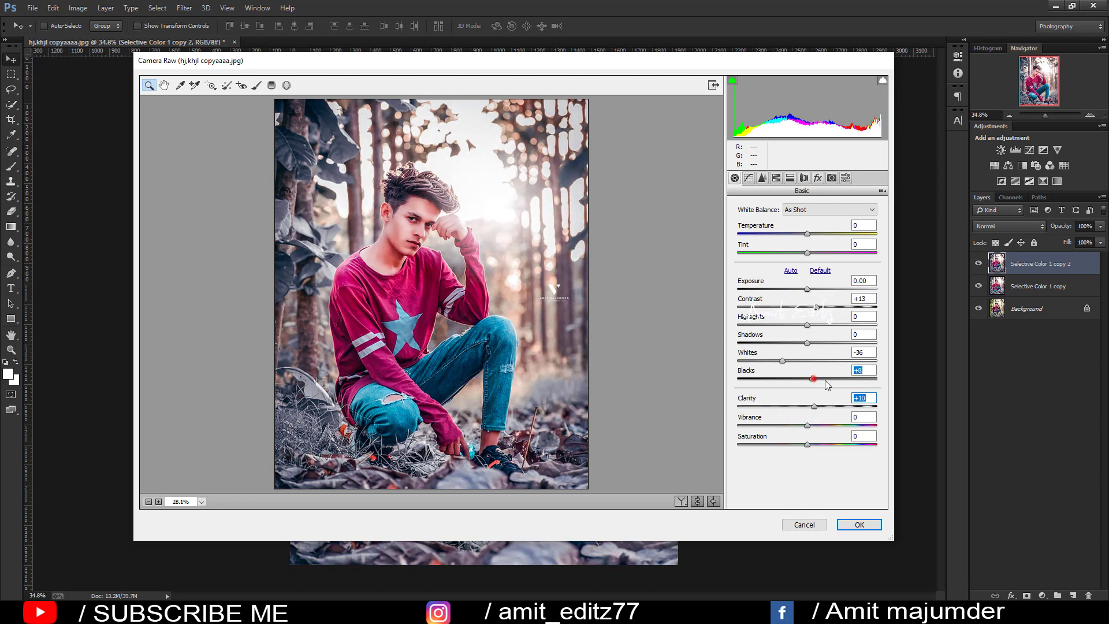
{"action": "mouse_move", "coordinate": [815, 378]}
{"action": "left_mouse_down"}
{"action": "mouse_move", "coordinate": [876, 378]}
{"action": "mouse_move", "coordinate": [817, 391]}
{"action": "left_mouse_up"}
{"action": "mouse_move", "coordinate": [807, 342]}
{"action": "left_mouse_down"}
{"action": "mouse_move", "coordinate": [833, 342]}
{"action": "mouse_move", "coordinate": [819, 342]}
{"action": "left_mouse_up"}
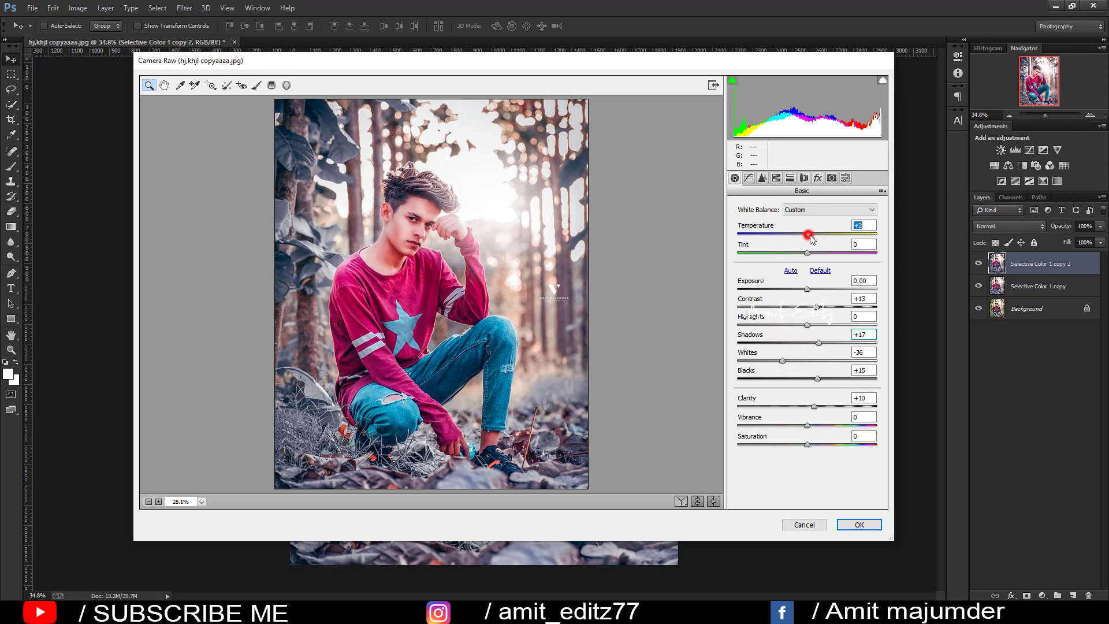
{"action": "left_click_drag", "start_coordinate": [810, 236], "coordinate": [810, 237]}
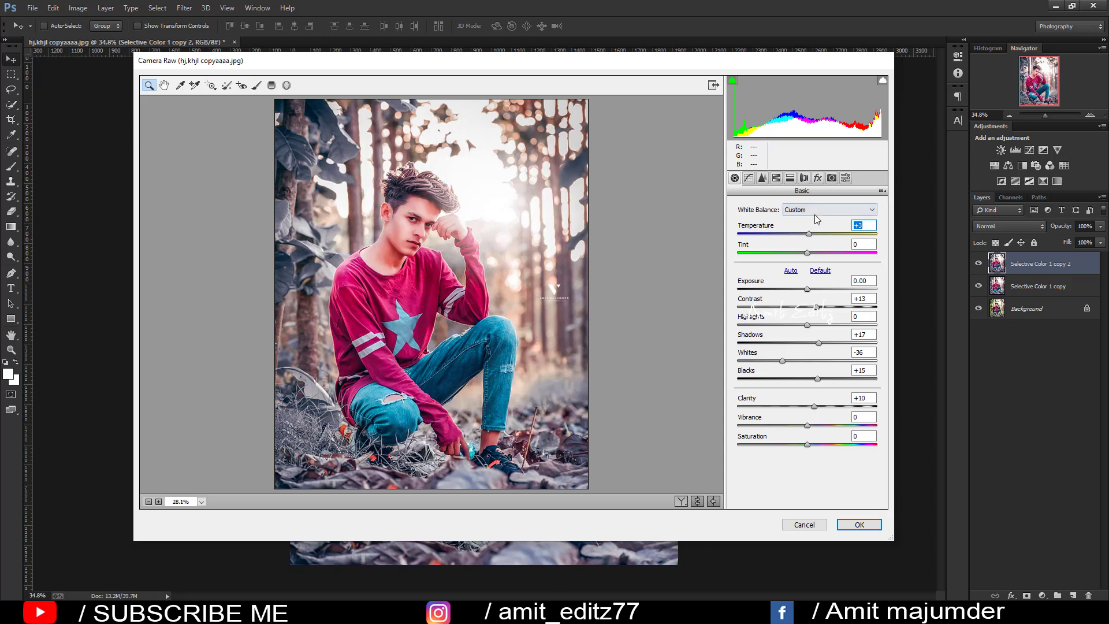
{"action": "left_click", "coordinate": [832, 178]}
{"action": "left_click_drag", "start_coordinate": [807, 395], "coordinate": [782, 387]}
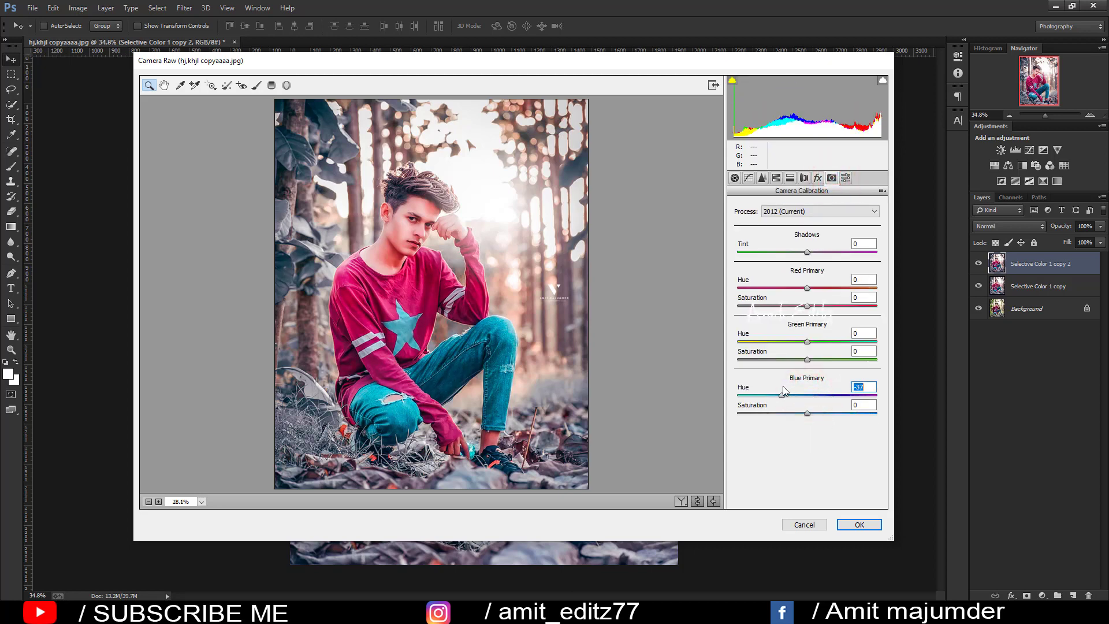
Set calibration Red hue +9, Green hue +1, Blue hue -8 with more blue saturation, then apply Camera Raw.
{"action": "mouse_move", "coordinate": [783, 387]}
{"action": "left_mouse_down"}
{"action": "mouse_move", "coordinate": [803, 398]}
{"action": "mouse_move", "coordinate": [786, 412]}
{"action": "left_mouse_up"}
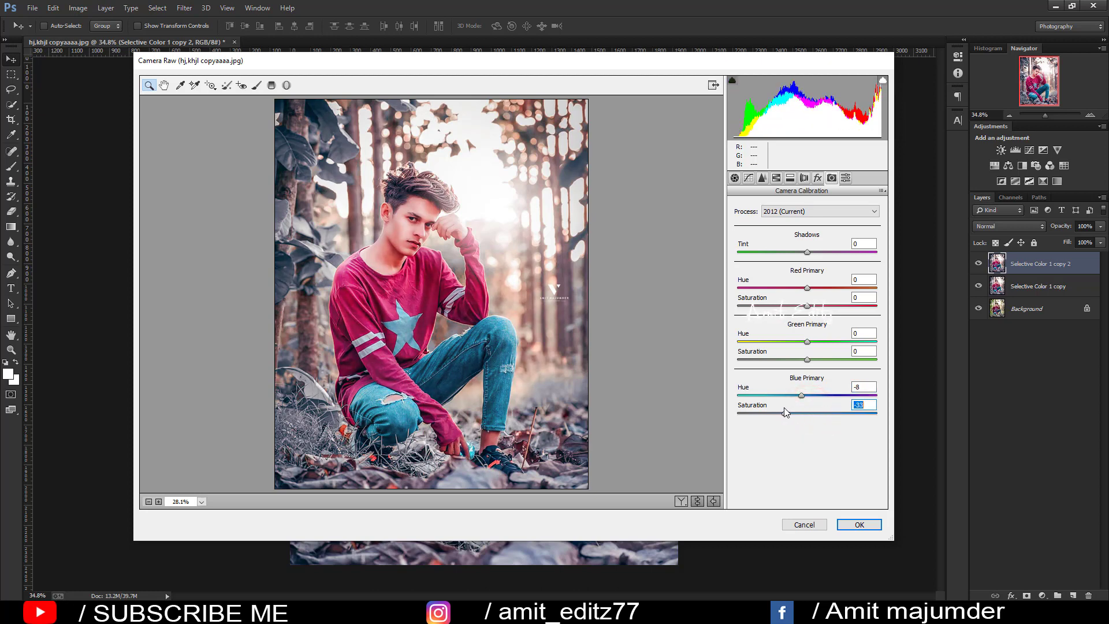
{"action": "left_click_drag", "start_coordinate": [785, 412], "coordinate": [810, 414]}
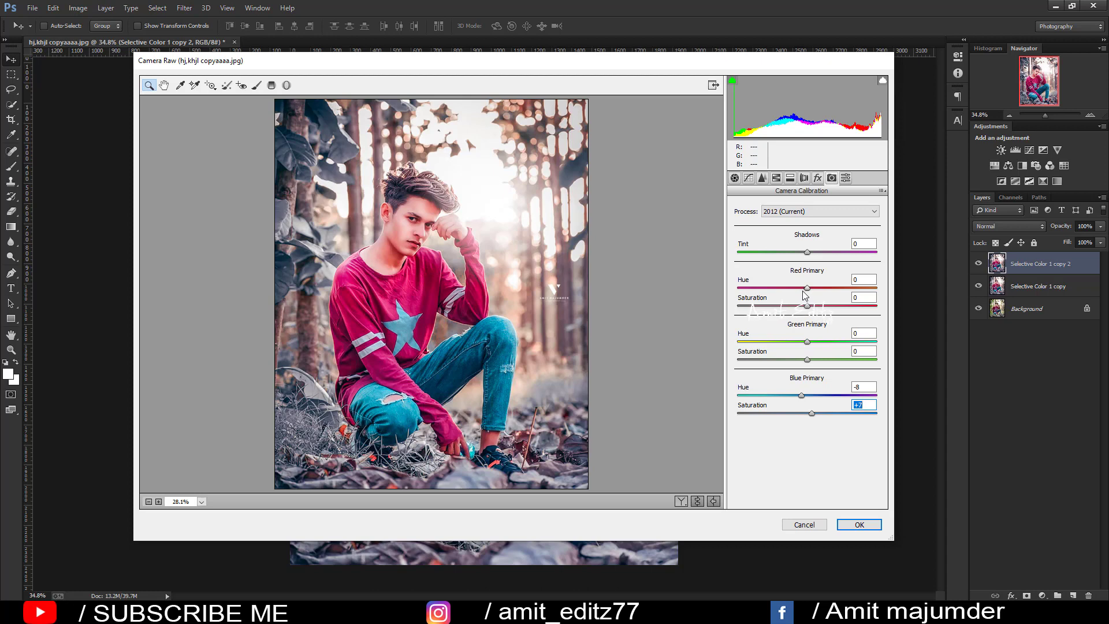
{"action": "left_click_drag", "start_coordinate": [805, 305], "coordinate": [803, 306]}
{"action": "key", "text": "Down"}
{"action": "key", "text": "Down"}
{"action": "key", "text": "Down"}
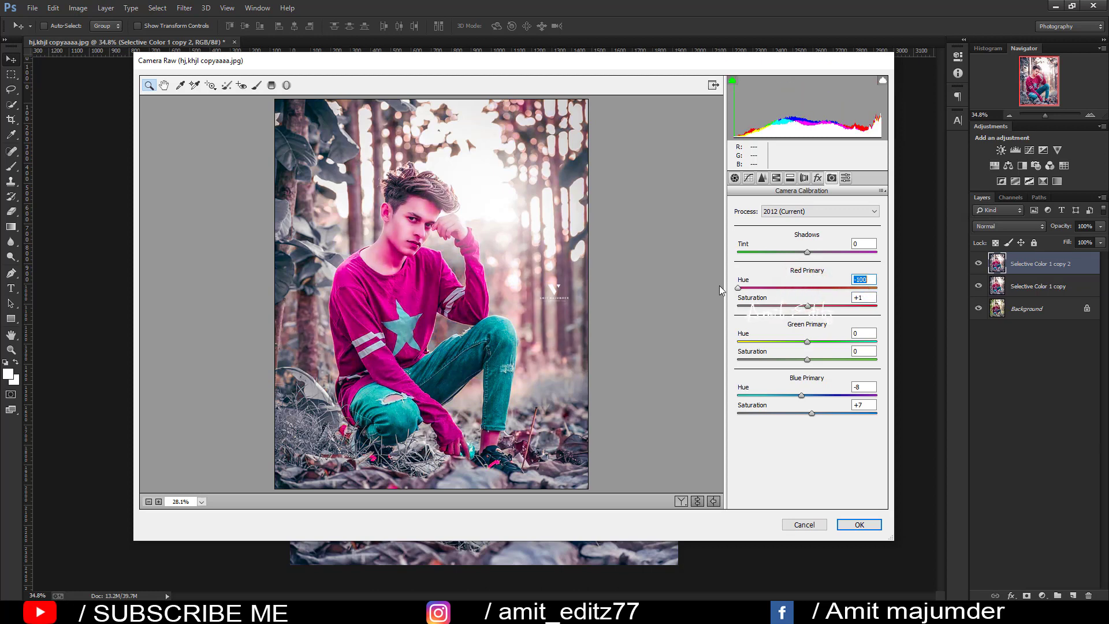
{"action": "key", "text": "Up"}
{"action": "key", "text": "Up"}
{"action": "key", "text": "Up"}
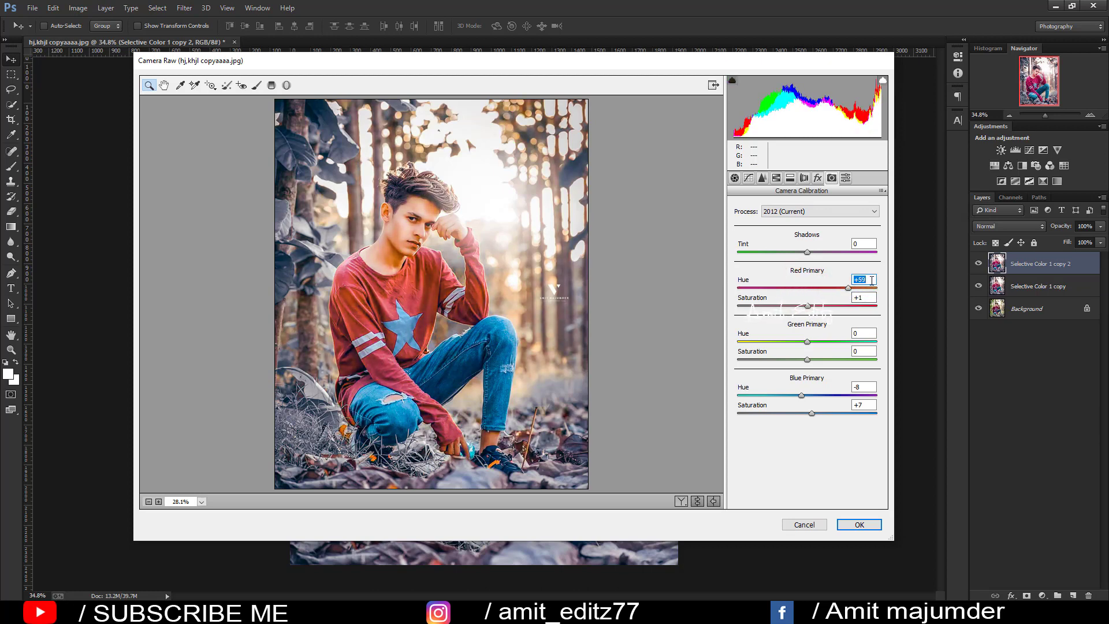
{"action": "type", "text": "9"}
{"action": "mouse_move", "coordinate": [807, 341]}
{"action": "left_mouse_down"}
{"action": "mouse_move", "coordinate": [878, 341]}
{"action": "mouse_move", "coordinate": [769, 339]}
{"action": "left_mouse_up"}
{"action": "mouse_move", "coordinate": [855, 337]}
{"action": "left_mouse_down"}
{"action": "mouse_move", "coordinate": [873, 339]}
{"action": "mouse_move", "coordinate": [812, 344]}
{"action": "mouse_move", "coordinate": [802, 364]}
{"action": "left_mouse_up"}
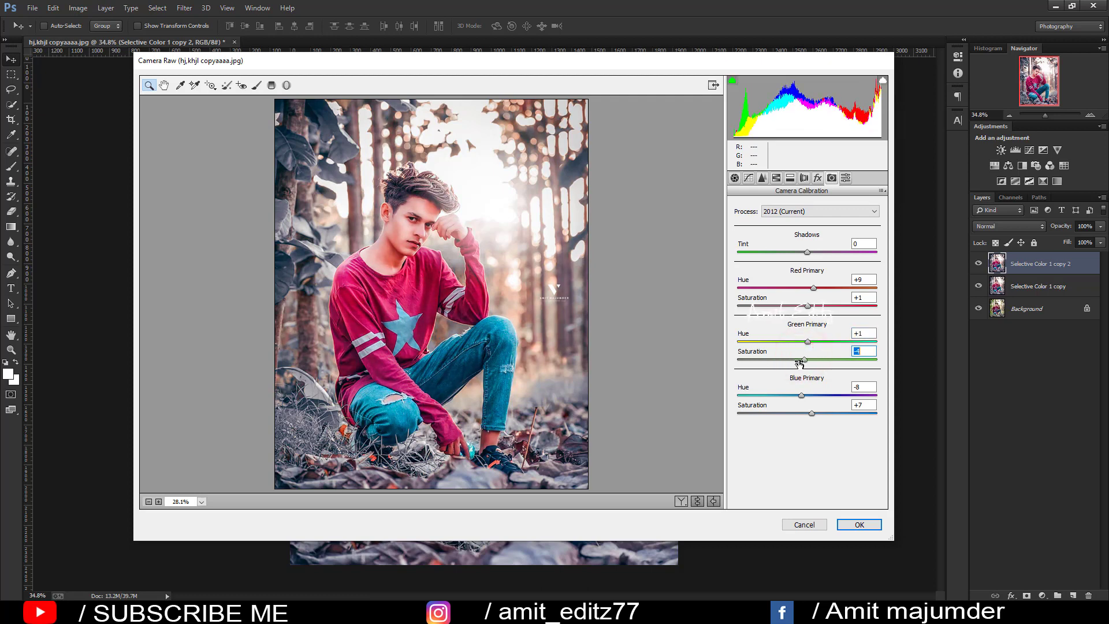
{"action": "left_click", "coordinate": [860, 523]}
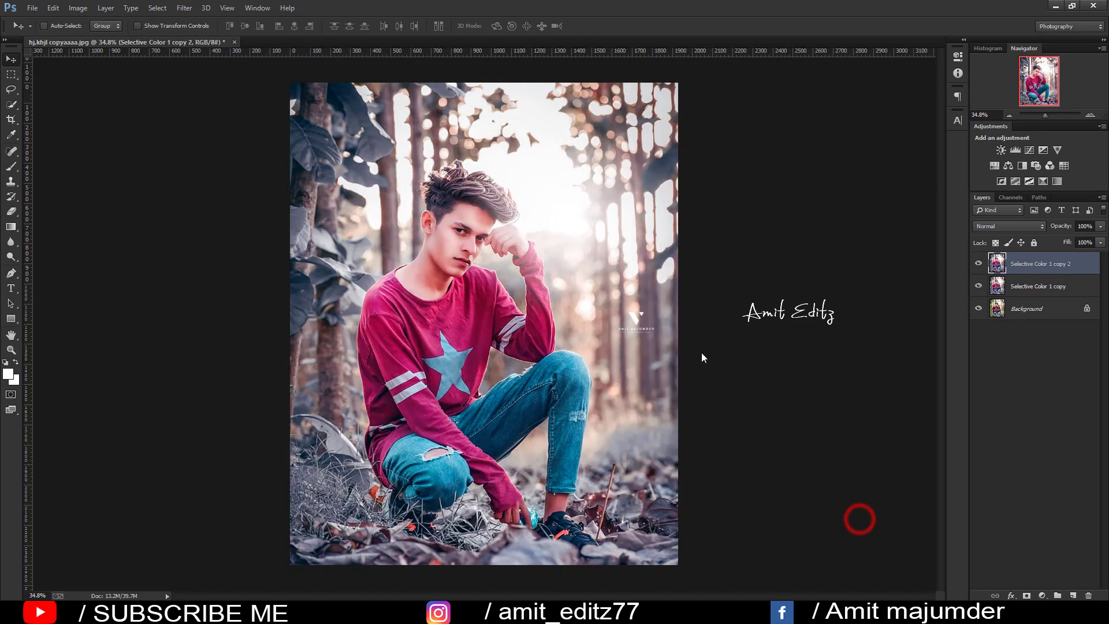
Duplicate the layer and add Selective Color with Blacks set to Cyan +48, Yellow +9, Black +30.
{"action": "left_click_drag", "start_coordinate": [1035, 280], "coordinate": [1073, 595]}
{"action": "left_click", "coordinate": [1042, 596]}
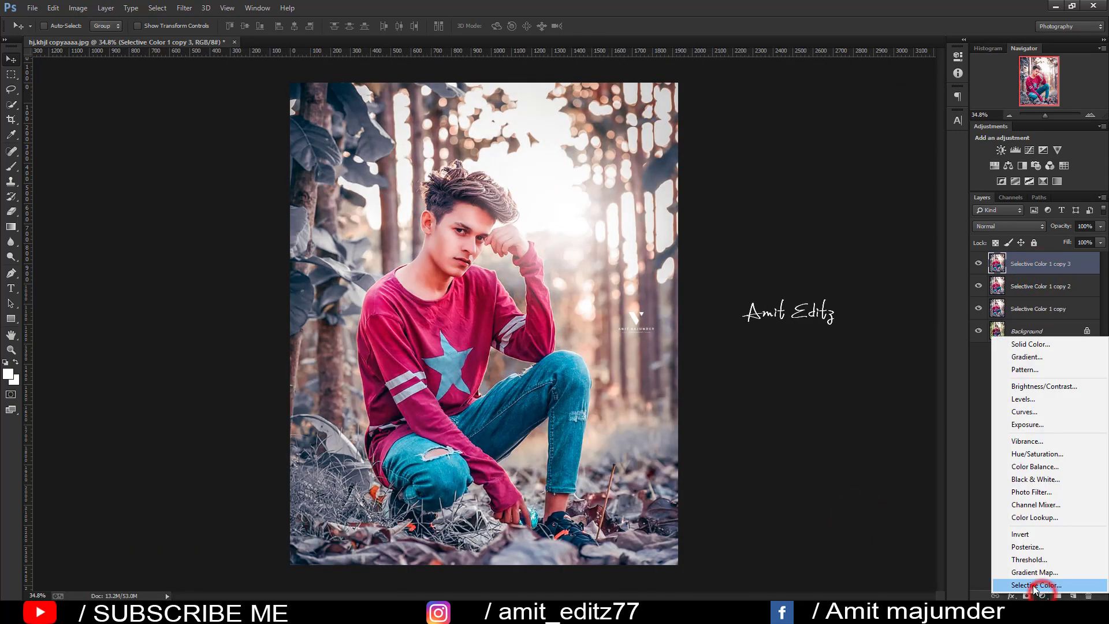
{"action": "left_click", "coordinate": [1034, 585]}
{"action": "left_click_drag", "start_coordinate": [875, 123], "coordinate": [904, 132]}
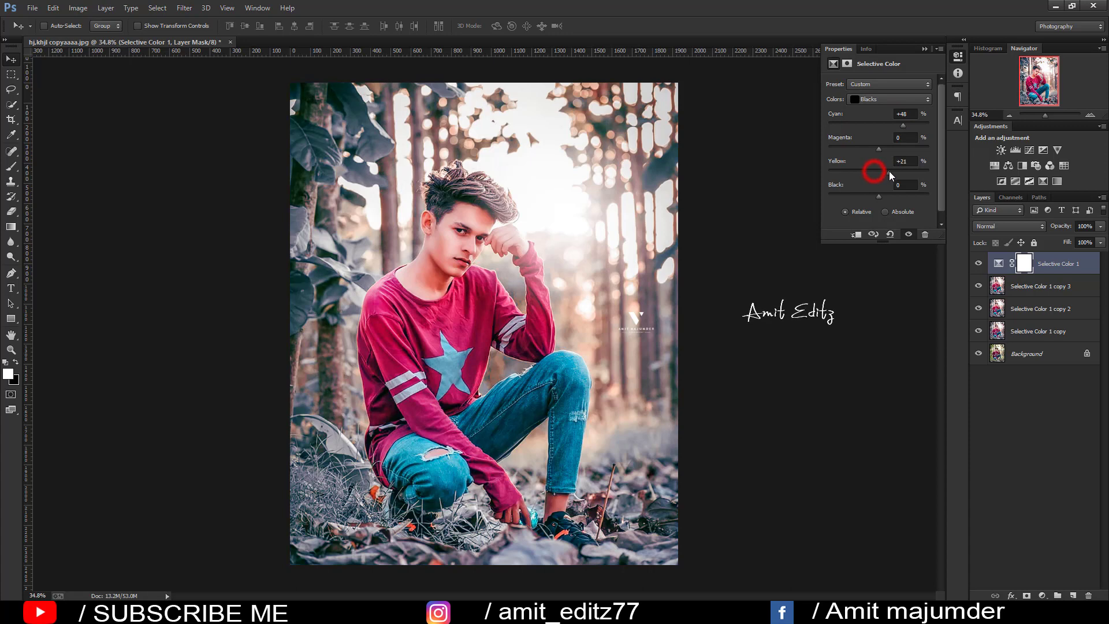
{"action": "left_click_drag", "start_coordinate": [889, 171], "coordinate": [895, 198]}
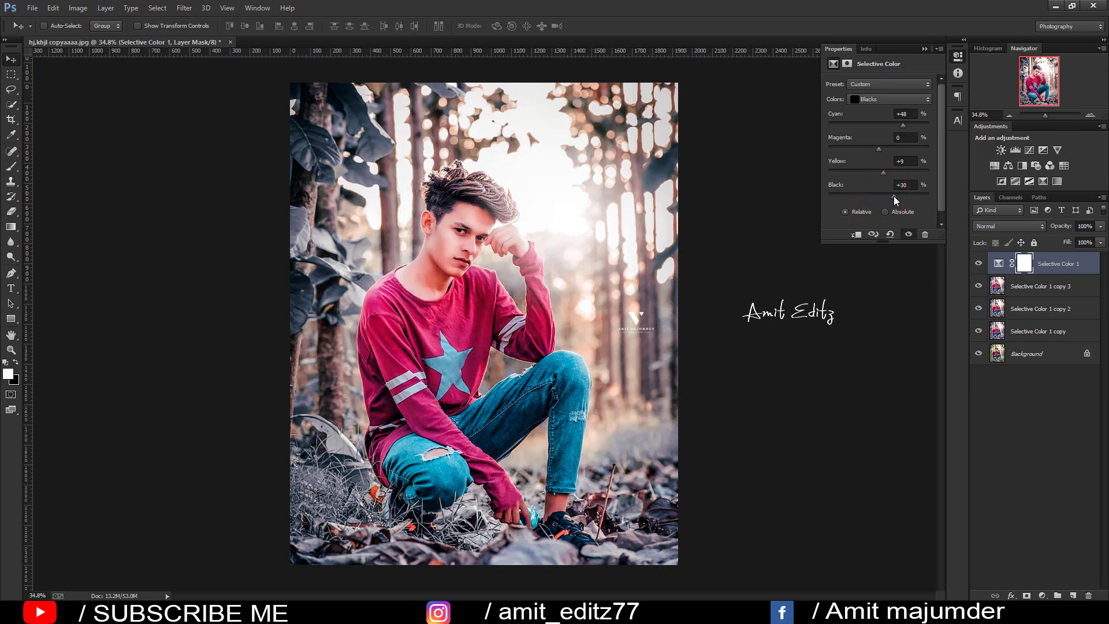
{"action": "left_click", "coordinate": [884, 99]}
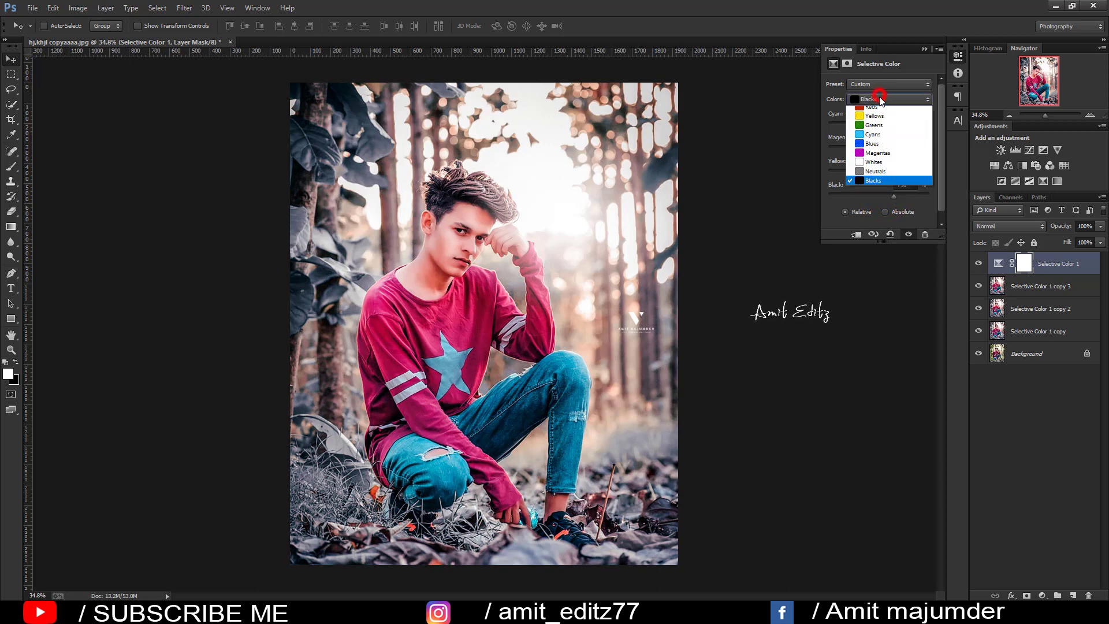
{"action": "left_click", "coordinate": [871, 178]}
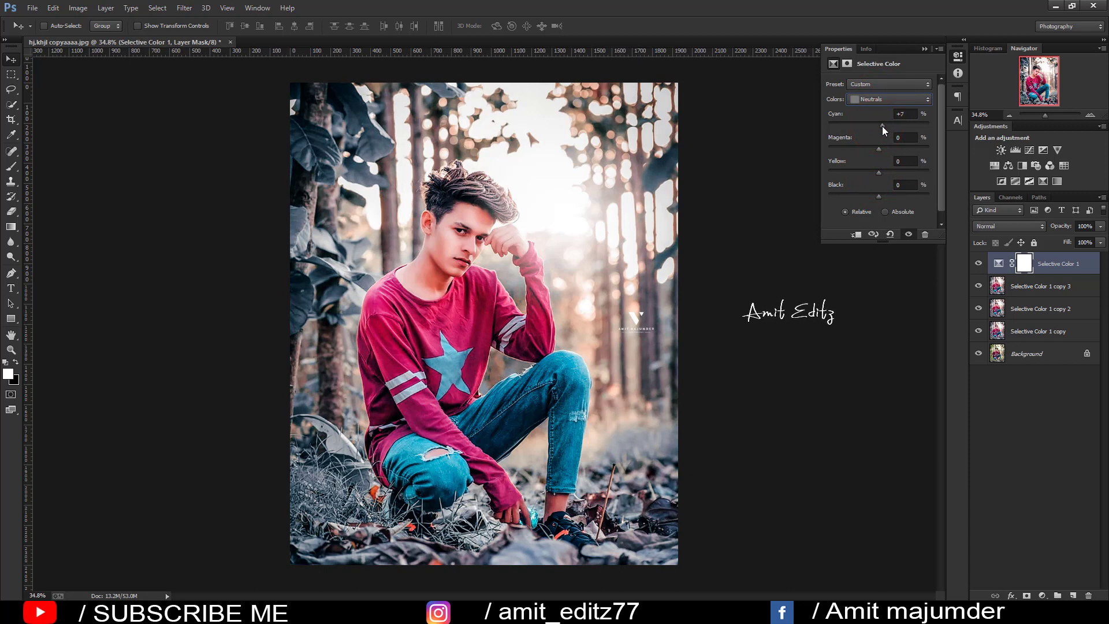
Adjust the Neutrals to Magenta +3 and Yellow +14 with reduced Black.
{"action": "left_click_drag", "start_coordinate": [885, 149], "coordinate": [873, 171]}
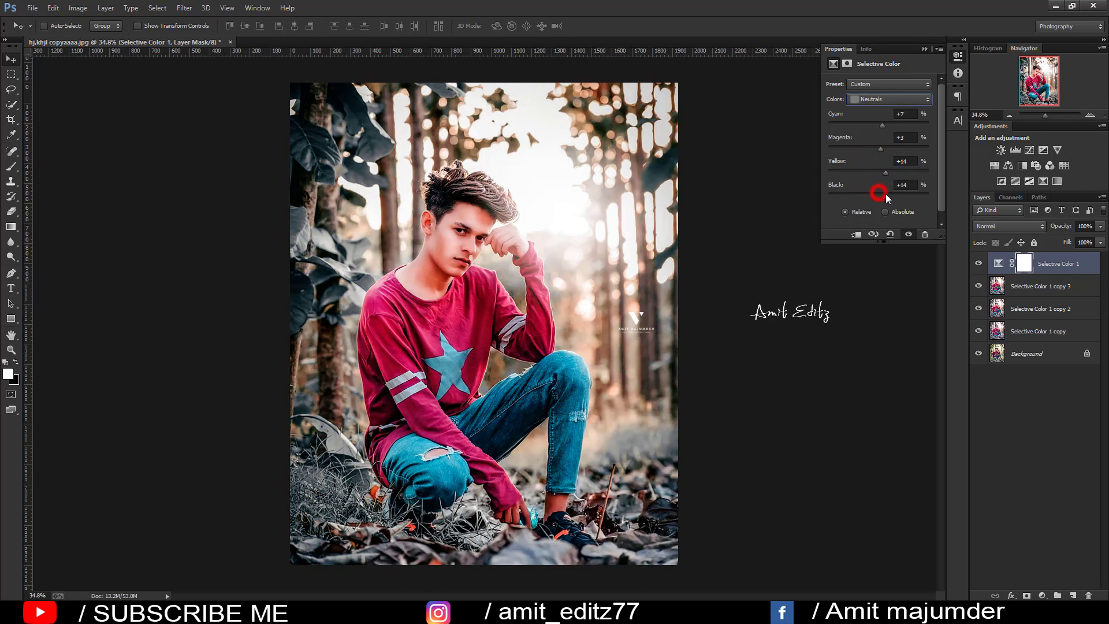
{"action": "left_click_drag", "start_coordinate": [880, 194], "coordinate": [875, 196]}
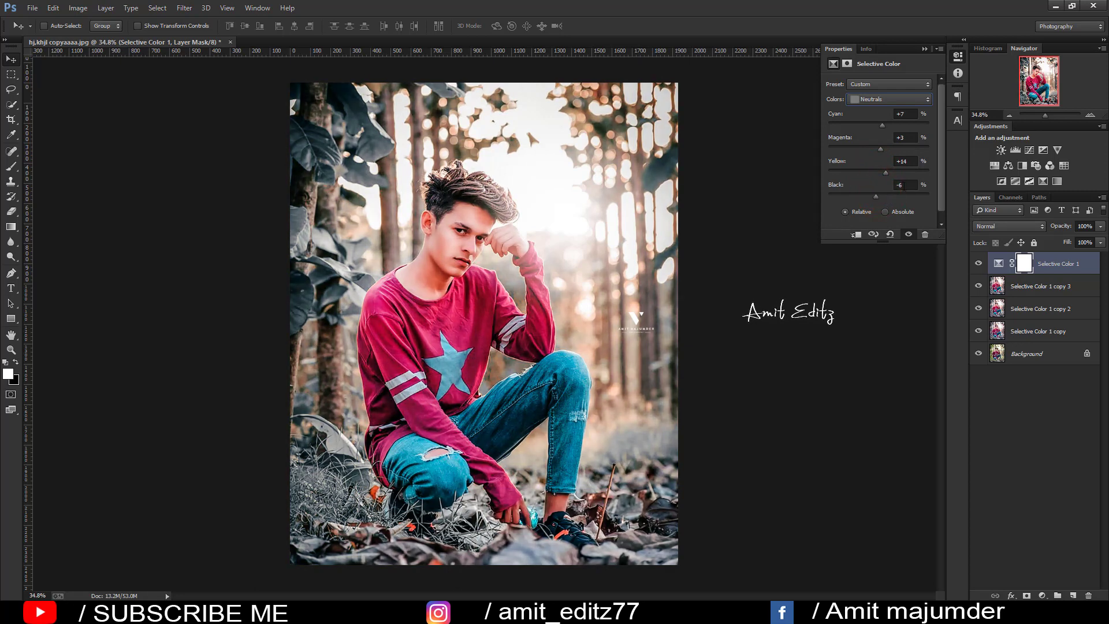
{"action": "left_click", "coordinate": [905, 185]}
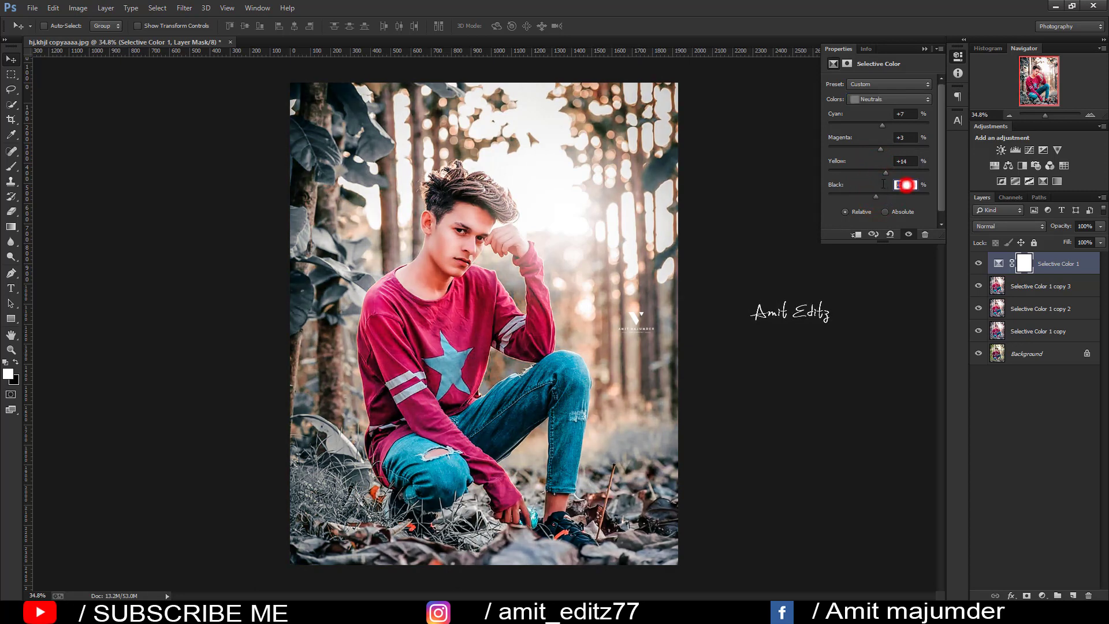
{"action": "left_click", "coordinate": [924, 49]}
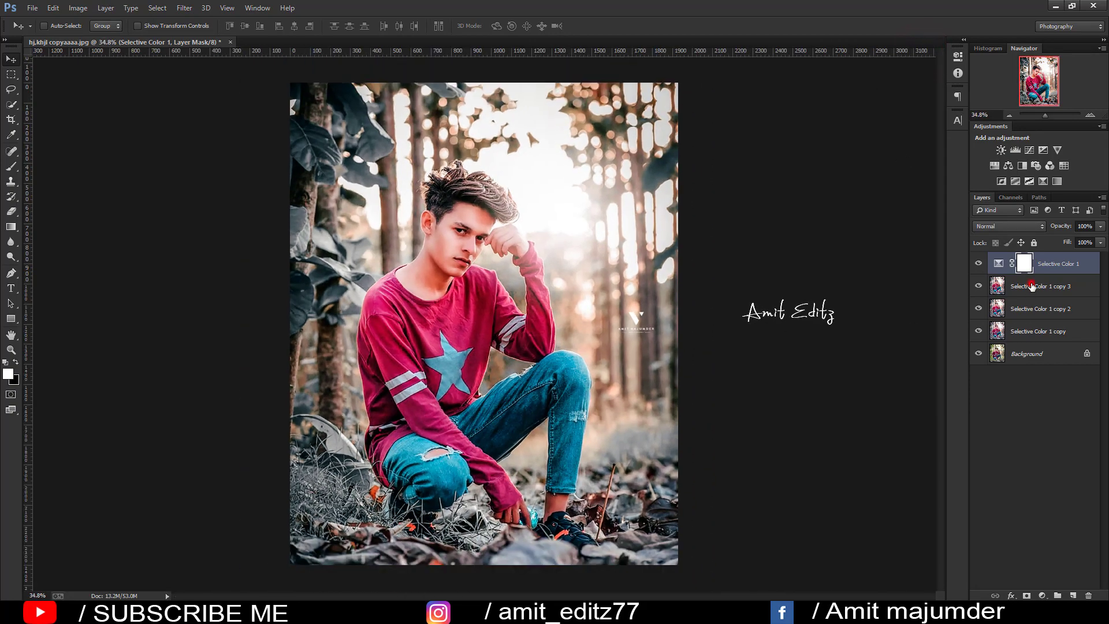
Select the three stacked layers and bring up their layer menu to merge them.
{"action": "left_click", "coordinate": [1031, 286], "text": "ctrl"}
{"action": "left_click", "coordinate": [1031, 308], "text": "ctrl"}
{"action": "left_click", "coordinate": [1031, 331], "text": "ctrl"}
{"action": "right_click", "coordinate": [1033, 331]}
{"action": "left_click", "coordinate": [936, 416]}
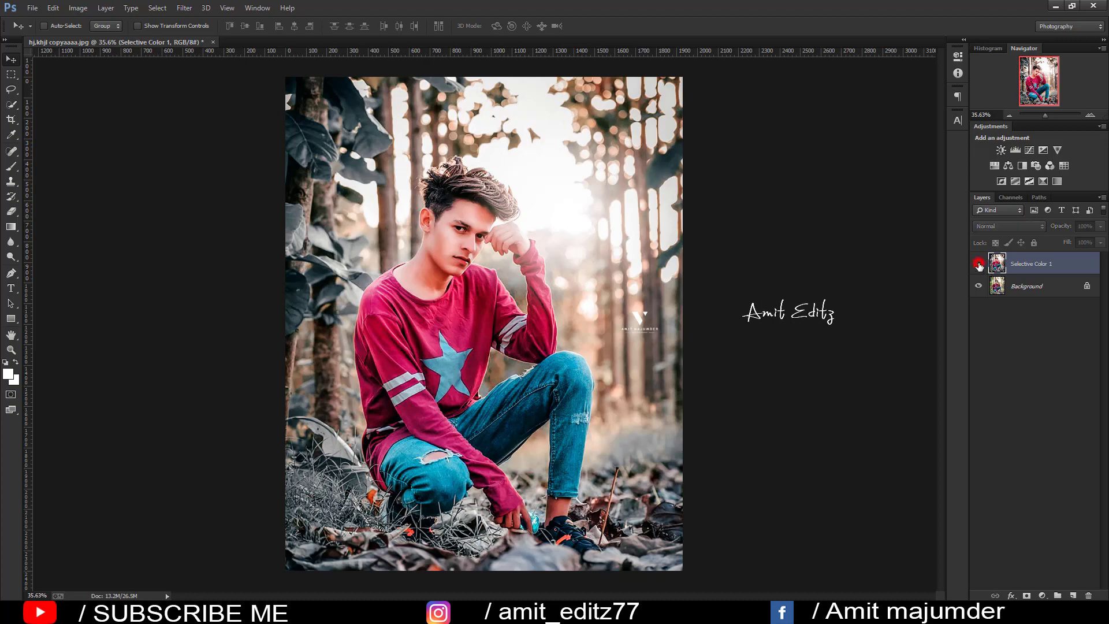
{"action": "left_click", "coordinate": [978, 263]}
{"action": "left_click", "coordinate": [979, 263]}
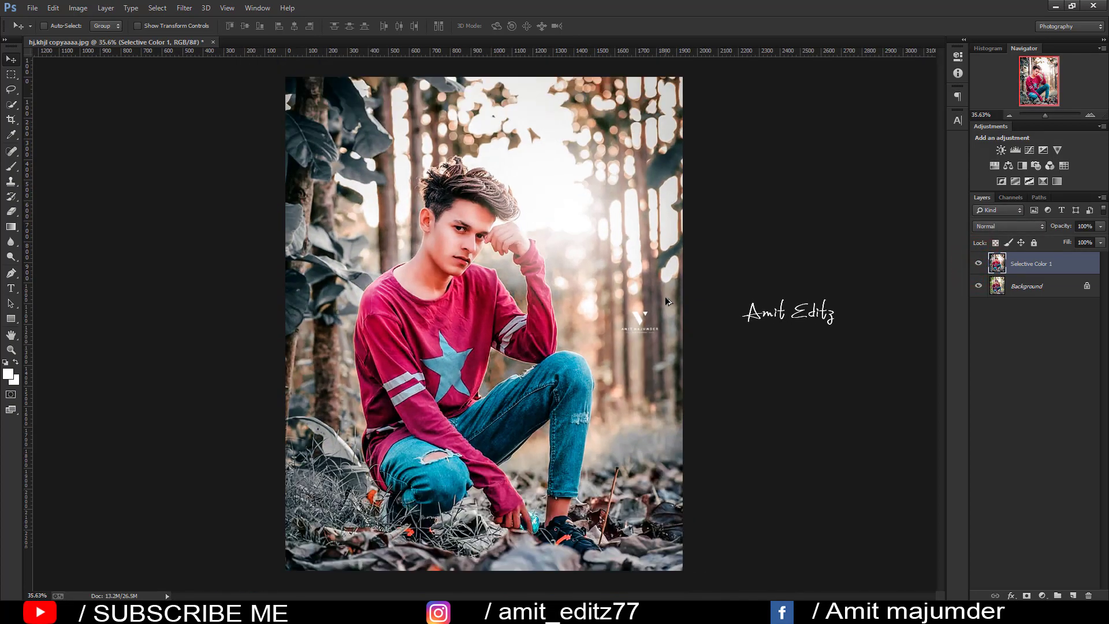
{"action": "scroll", "coordinate": [884, 293], "scroll_direction": "up", "scroll_amount": 1}
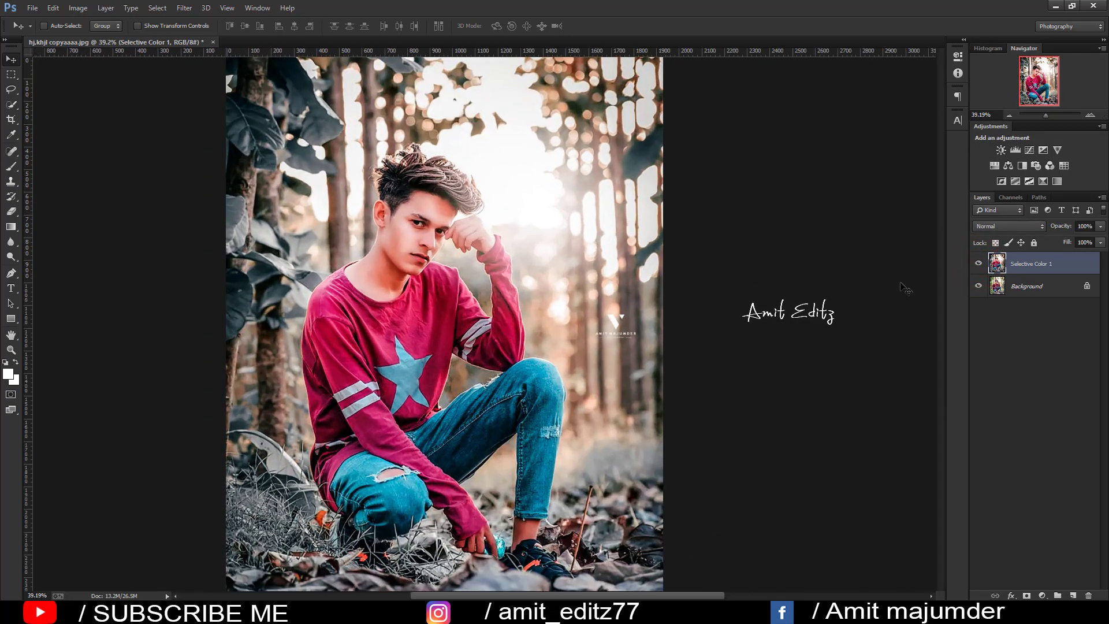
{"action": "left_click", "coordinate": [978, 264]}
{"action": "left_click", "coordinate": [977, 264]}
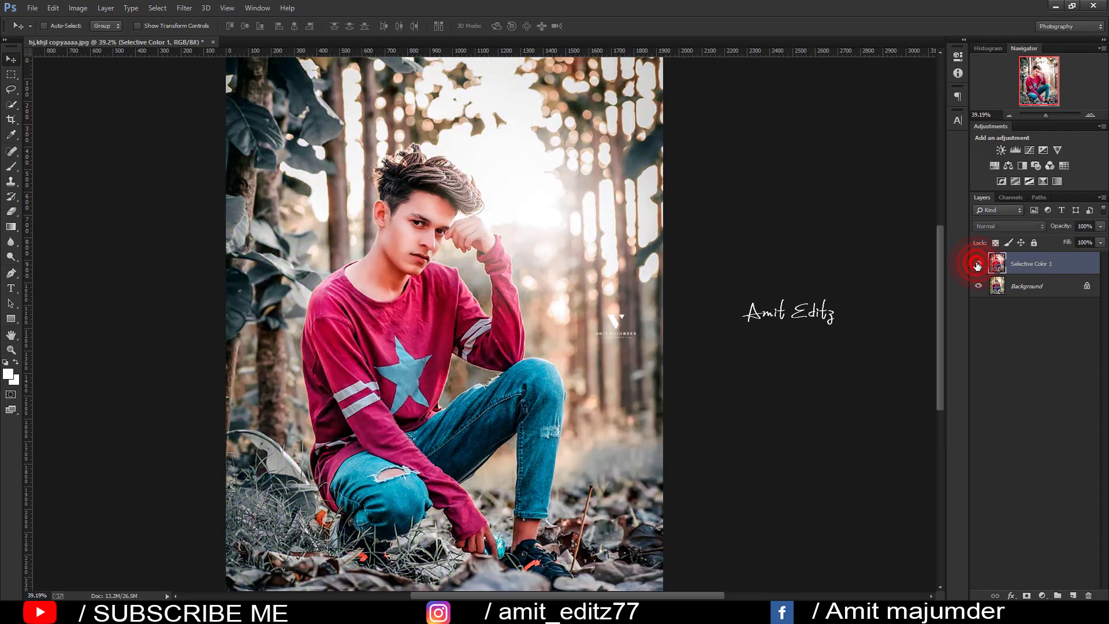
{"action": "left_click", "coordinate": [977, 264]}
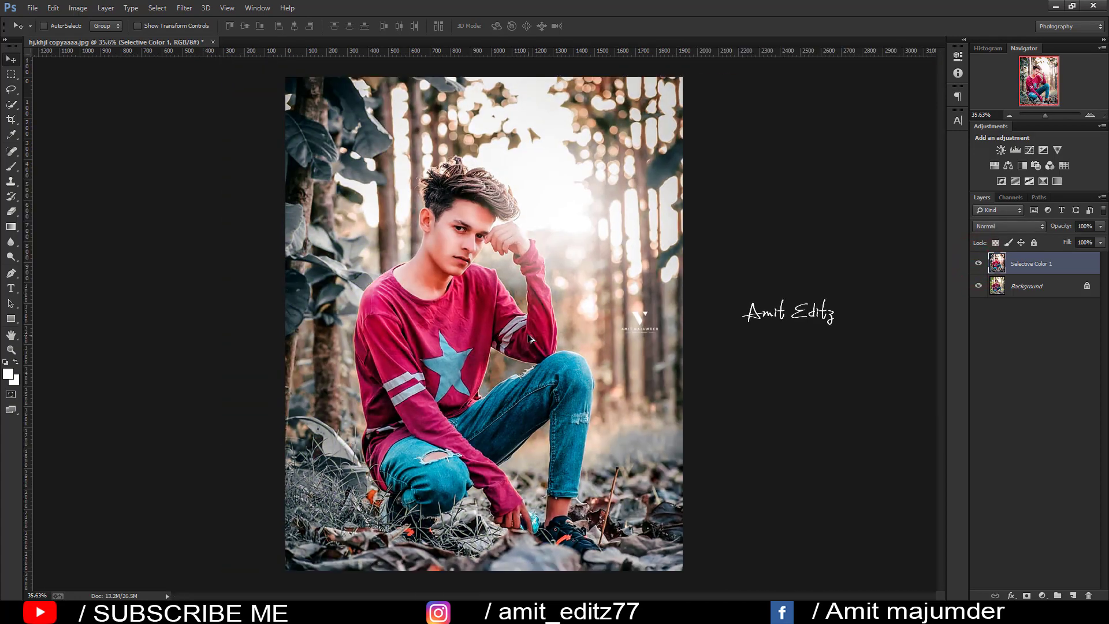
{"action": "left_click", "coordinate": [979, 264]}
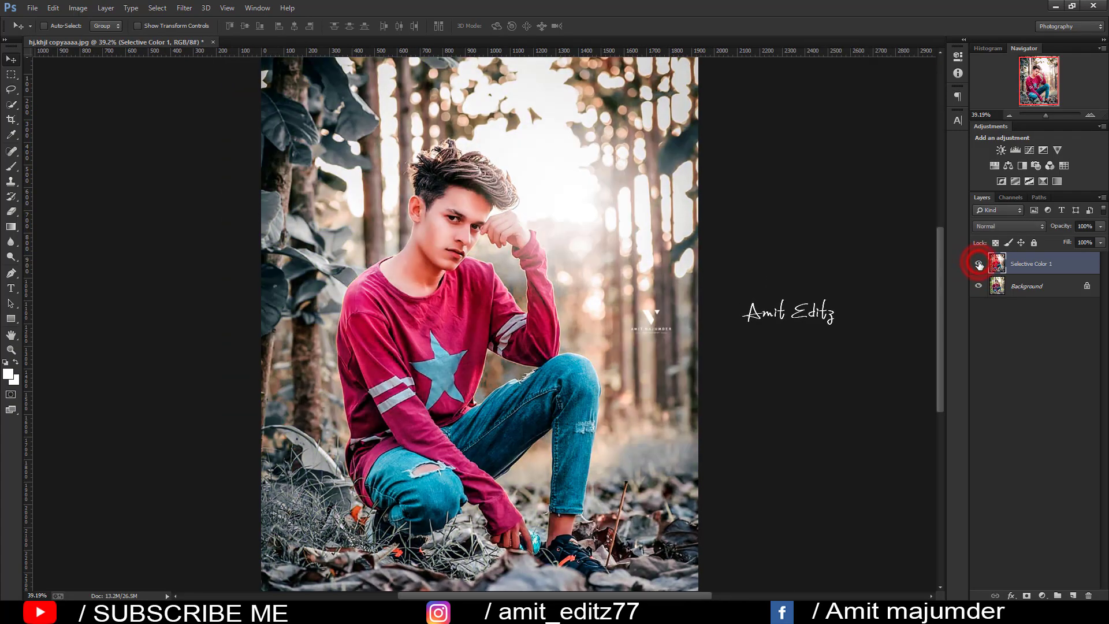